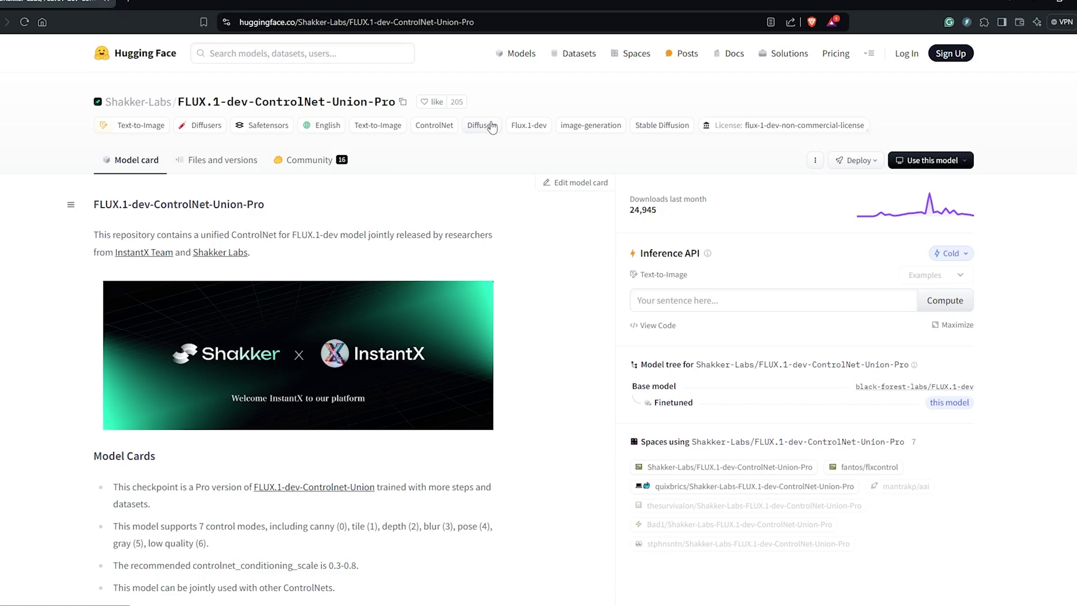
- Start downloading diffusion_pytorch_model.safetensors from the FLUX.1-dev-ControlNet-Union-Pro files list
scroll(85, 221, "down", 7)
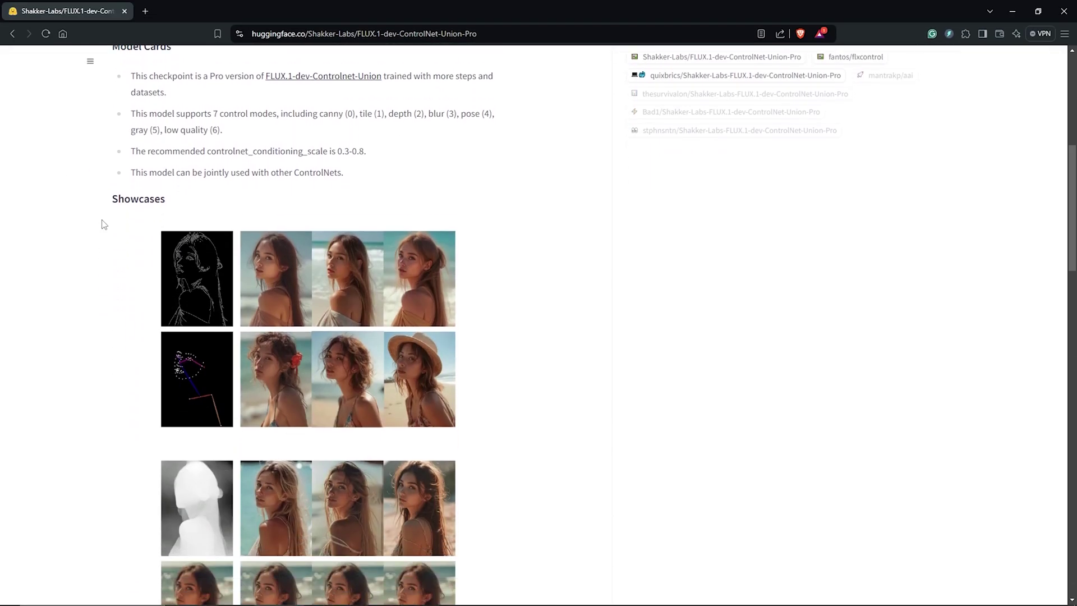
scroll(229, 209, "down", 2)
scroll(322, 178, "down", 3)
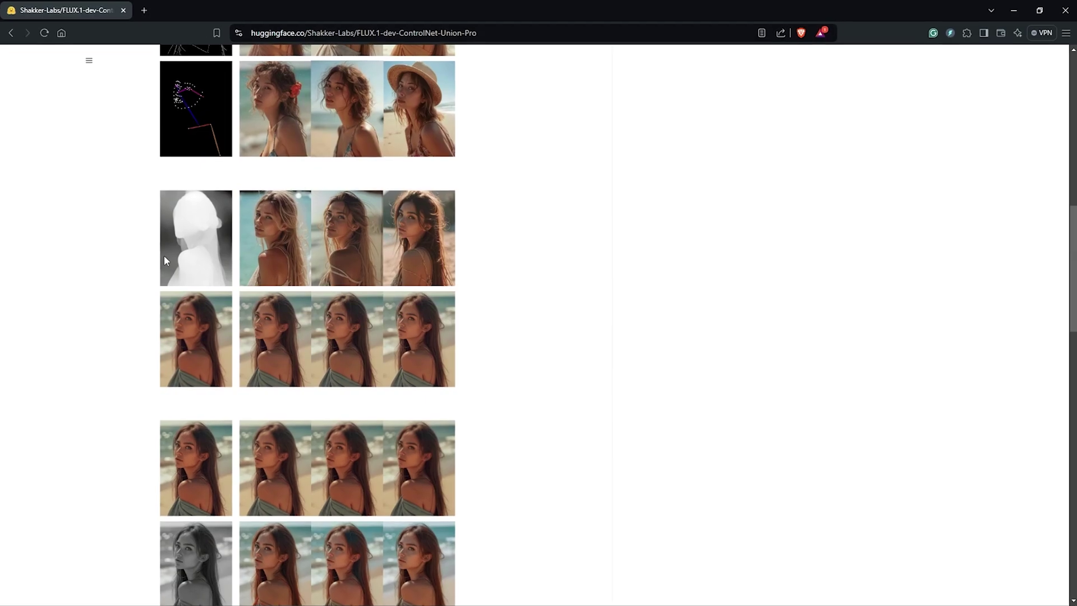
scroll(162, 254, "down", 1)
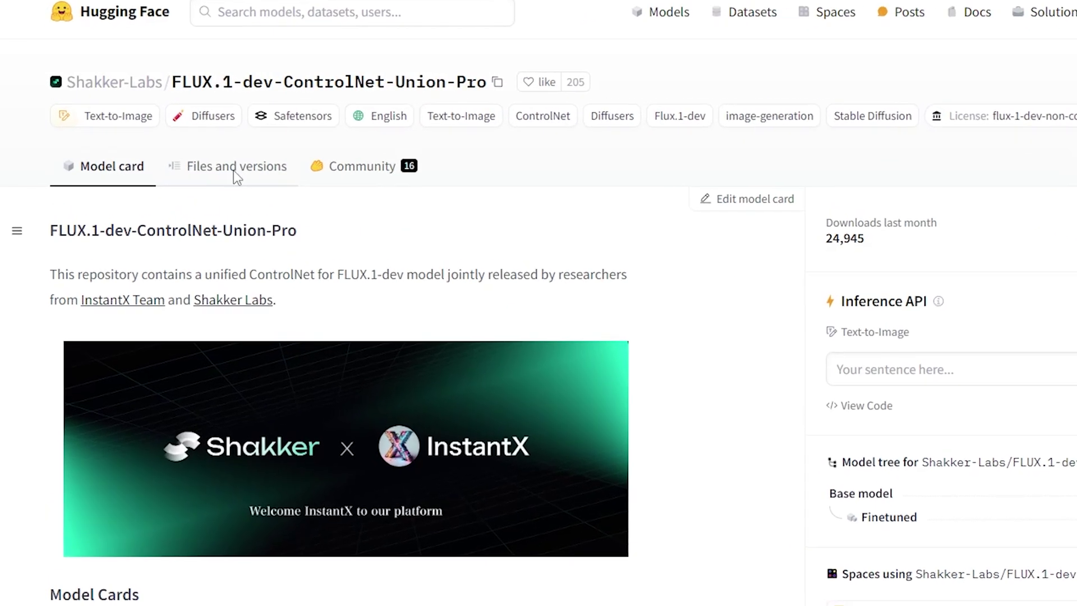
left_click(234, 170)
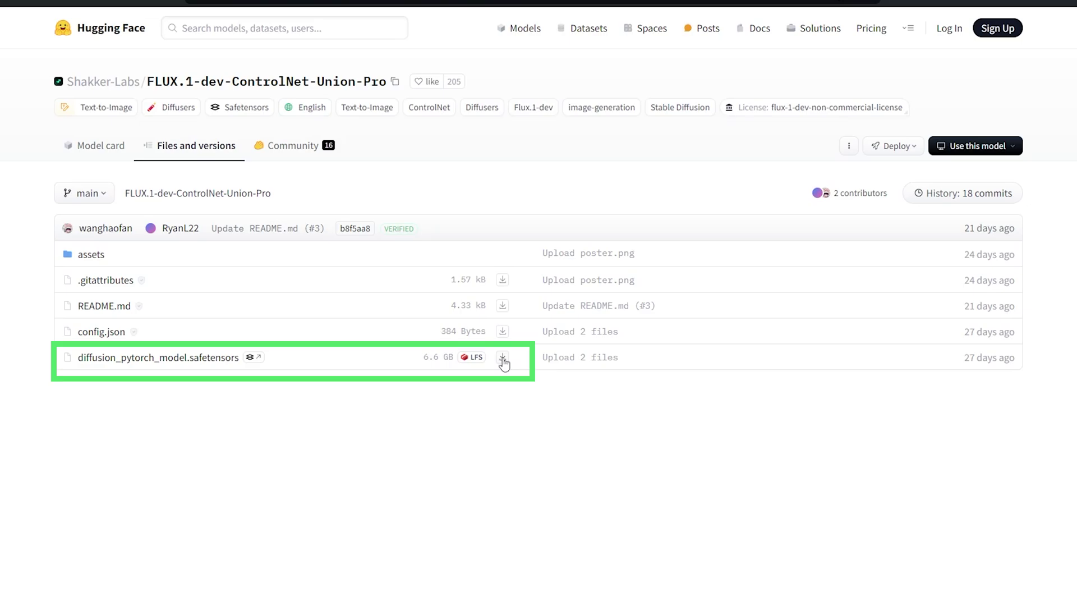
left_click(503, 359)
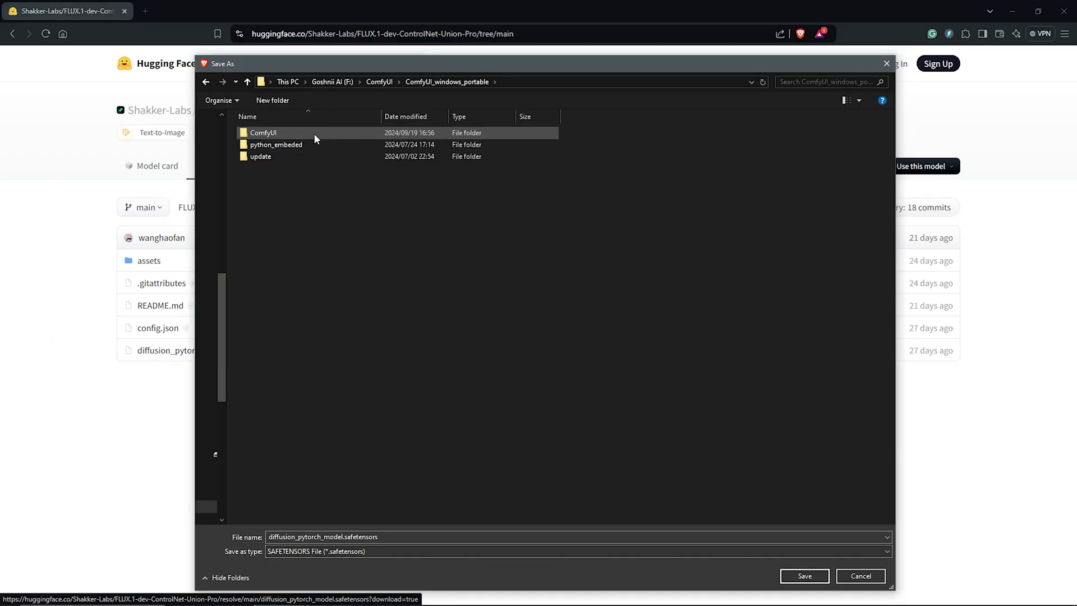
- Save the download into the ComfyUI/models/controlnet/FLUX folder
double_click(281, 108)
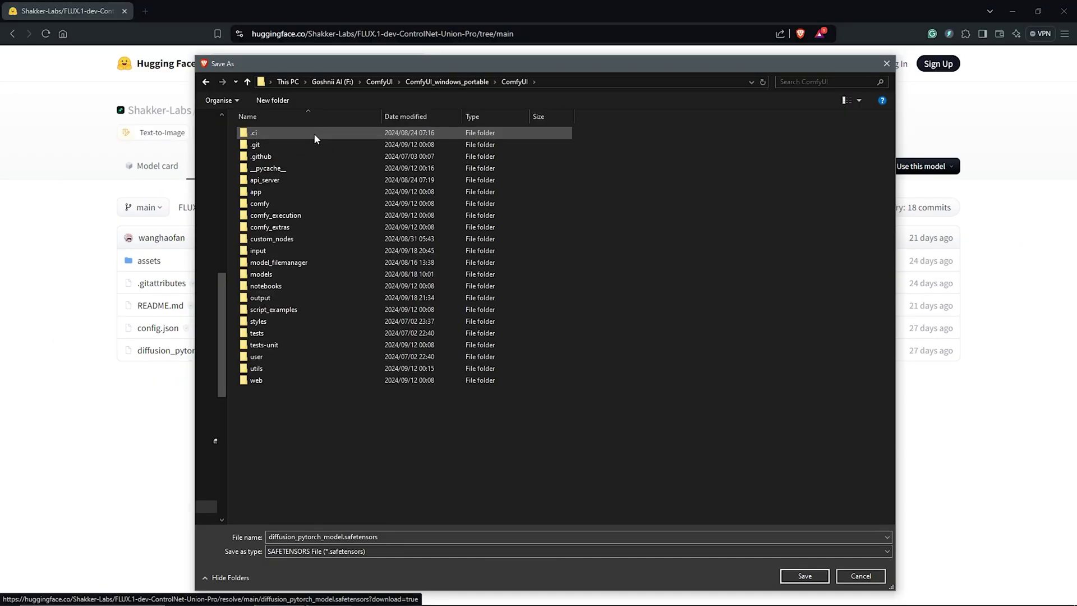
double_click(272, 274)
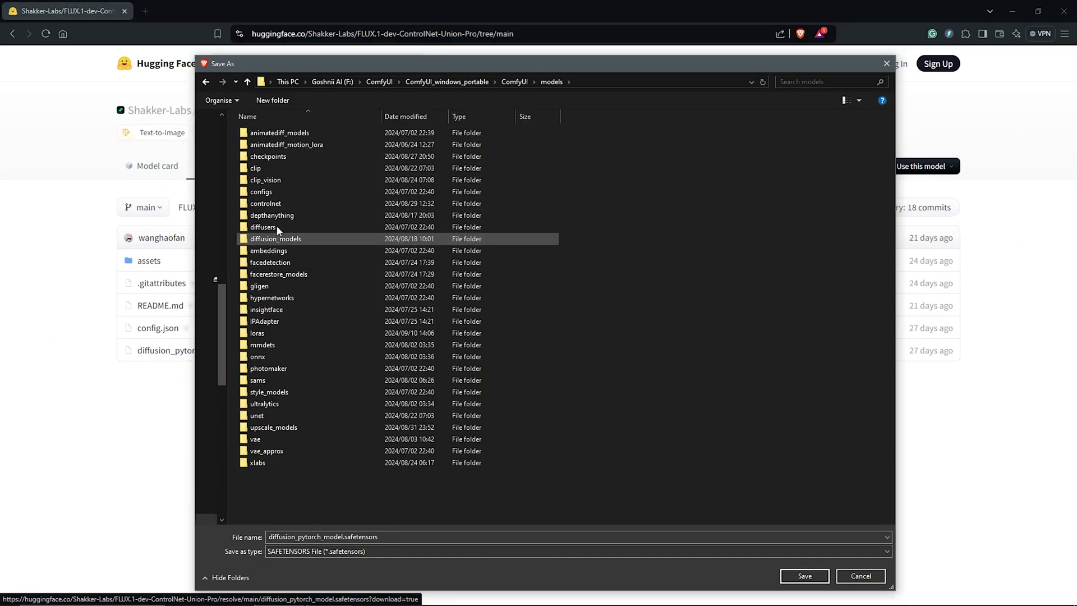
double_click(278, 203)
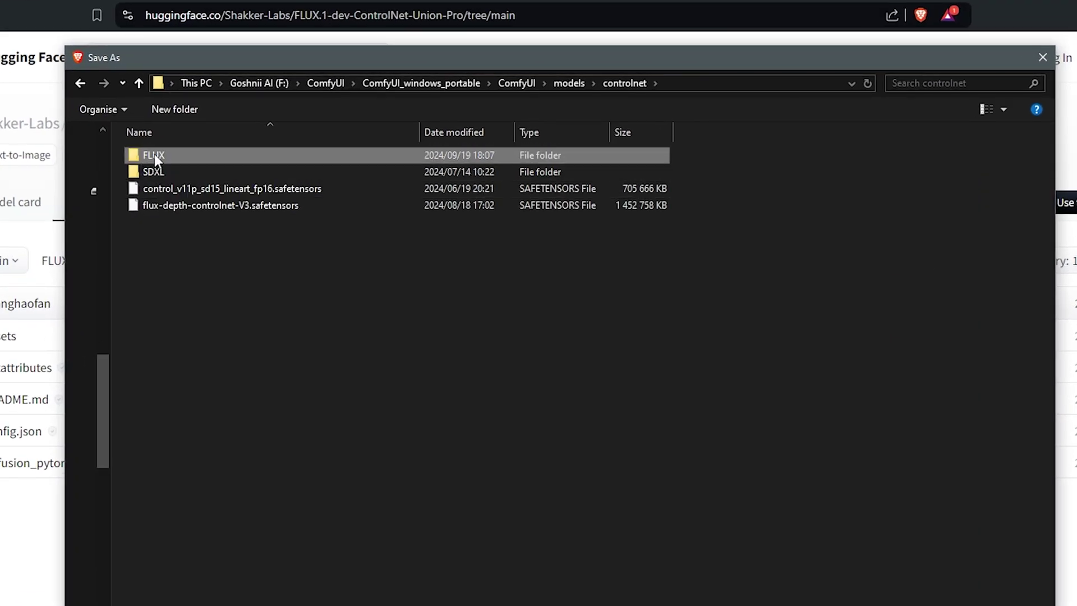
double_click(154, 154)
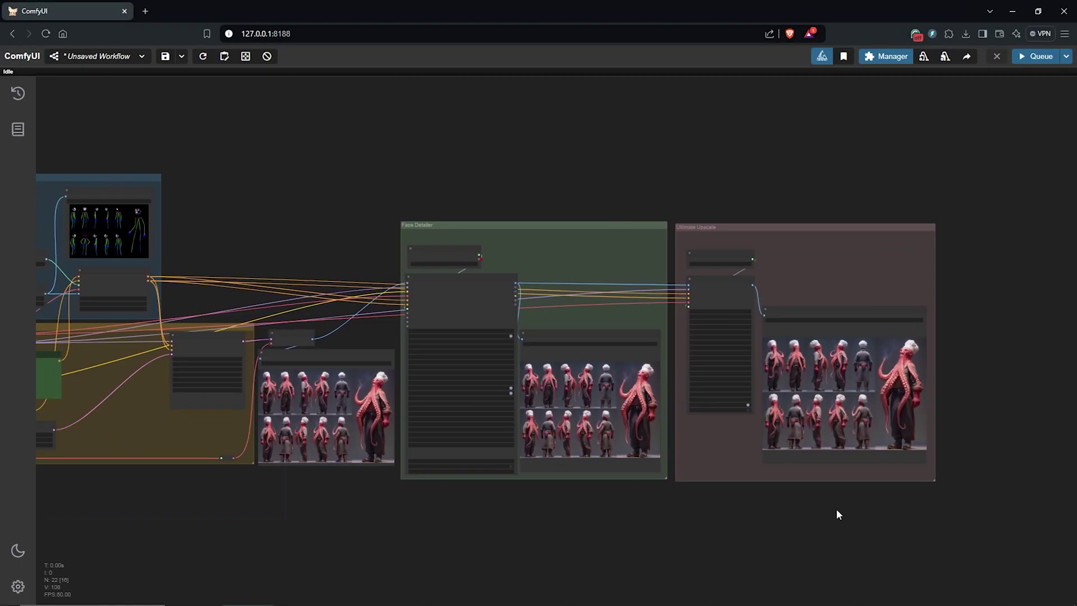
left_click_drag(837, 512, 896, 511)
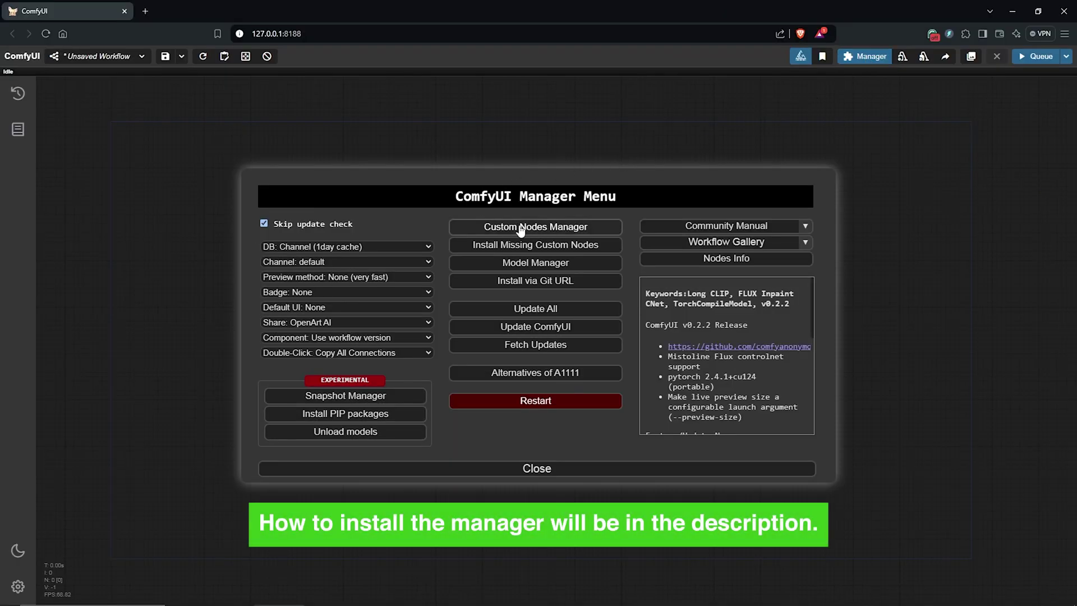
- Search the Custom Nodes Manager for CONTROLNET packages
left_click(522, 228)
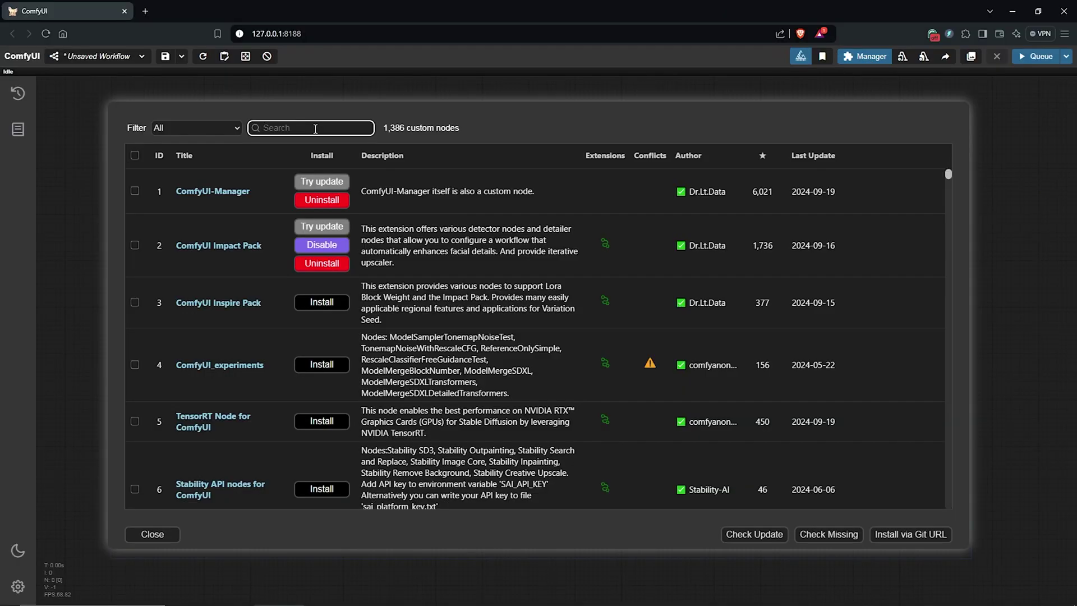
type("CONTROLNET")
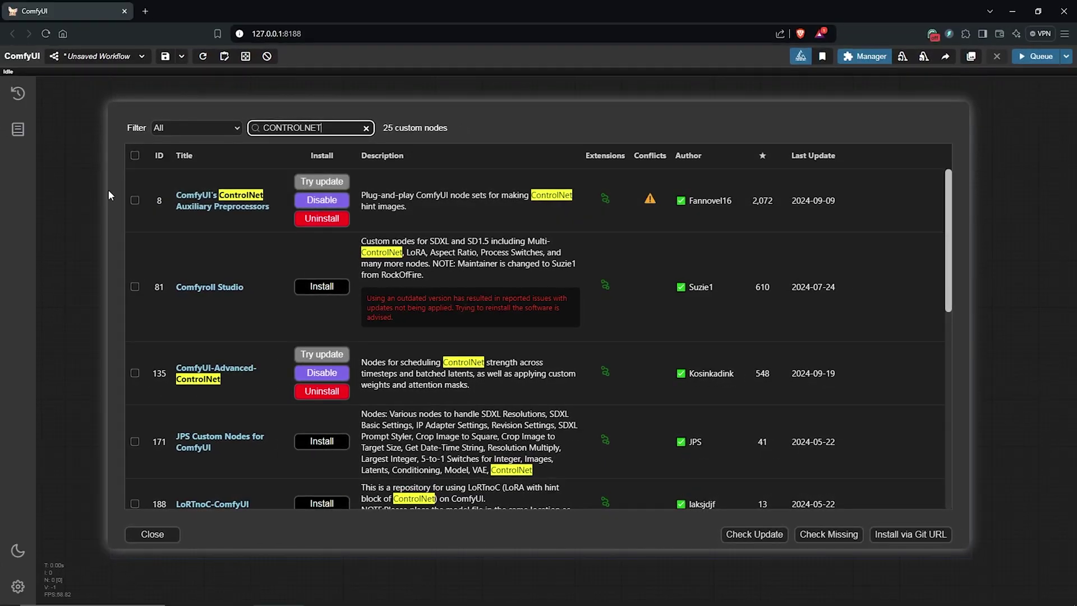
left_click(152, 534)
- Update ComfyUI and all extensions, then restart the server
left_click(536, 310)
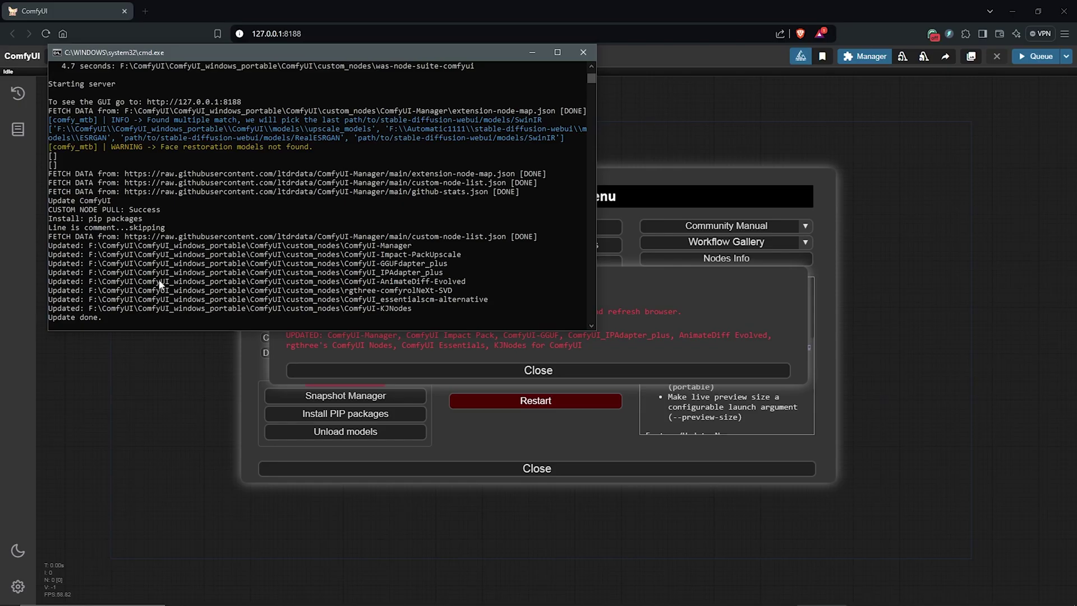
left_click(532, 53)
left_click(519, 316)
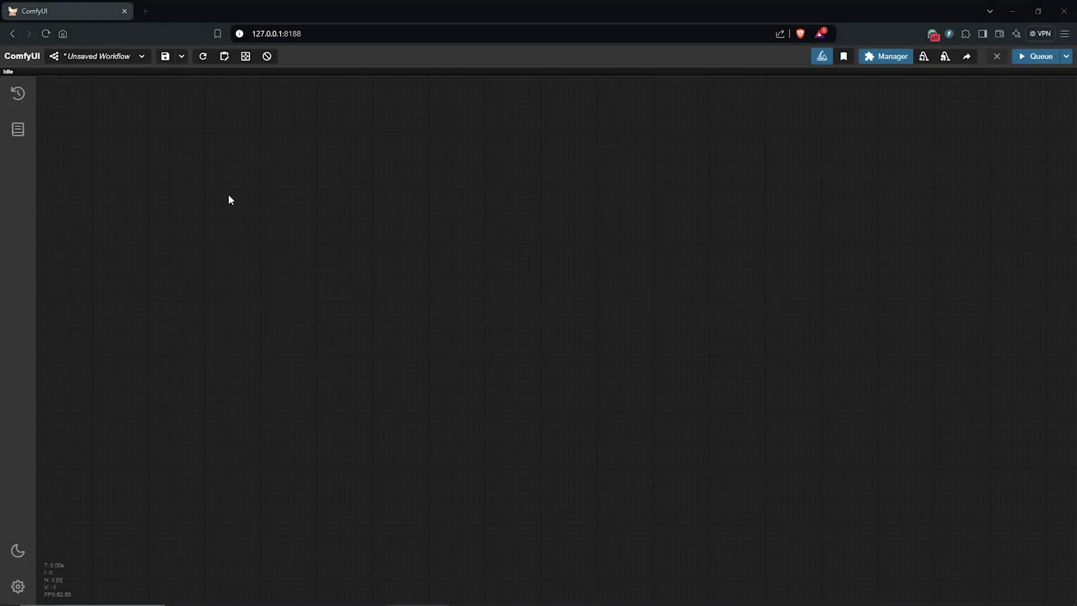
- Add a Load Image node holding the Comfy-UI-0029.png character turnaround sheet
right_click(229, 181)
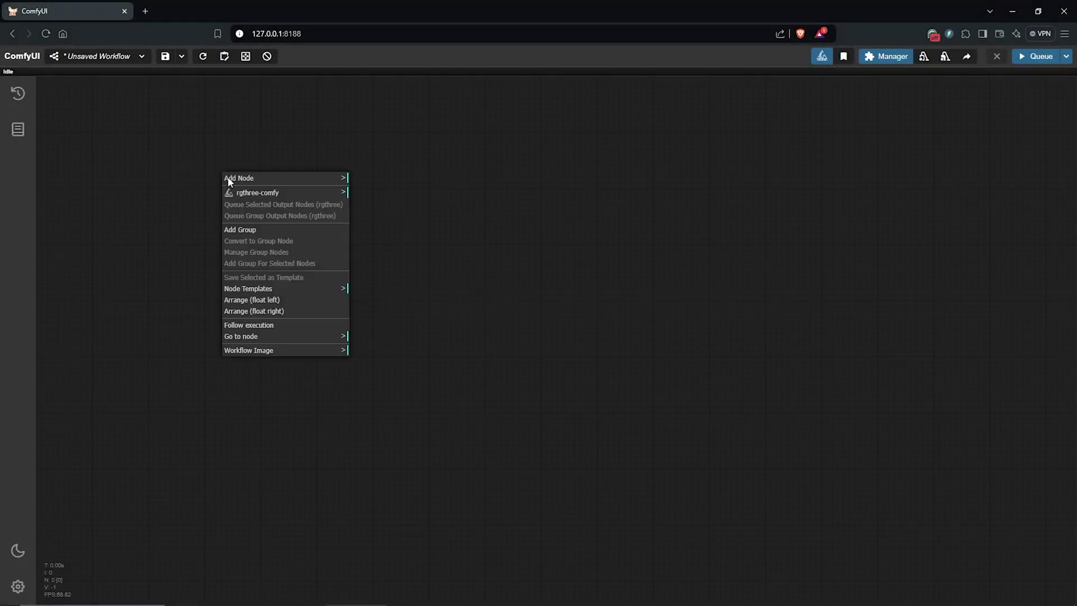
left_click(229, 182)
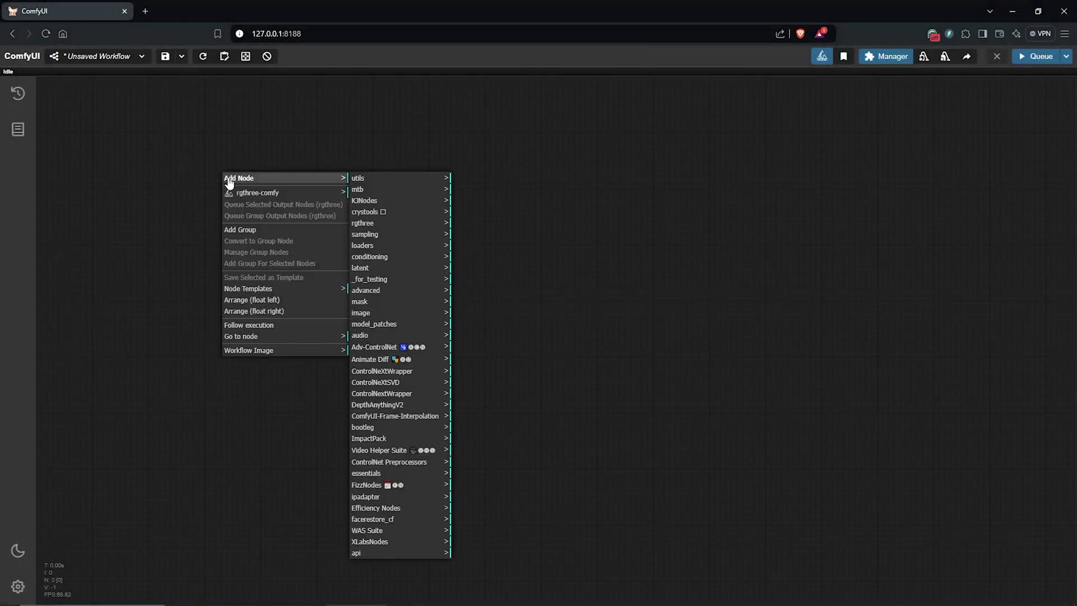
left_click(378, 314)
left_click(480, 314)
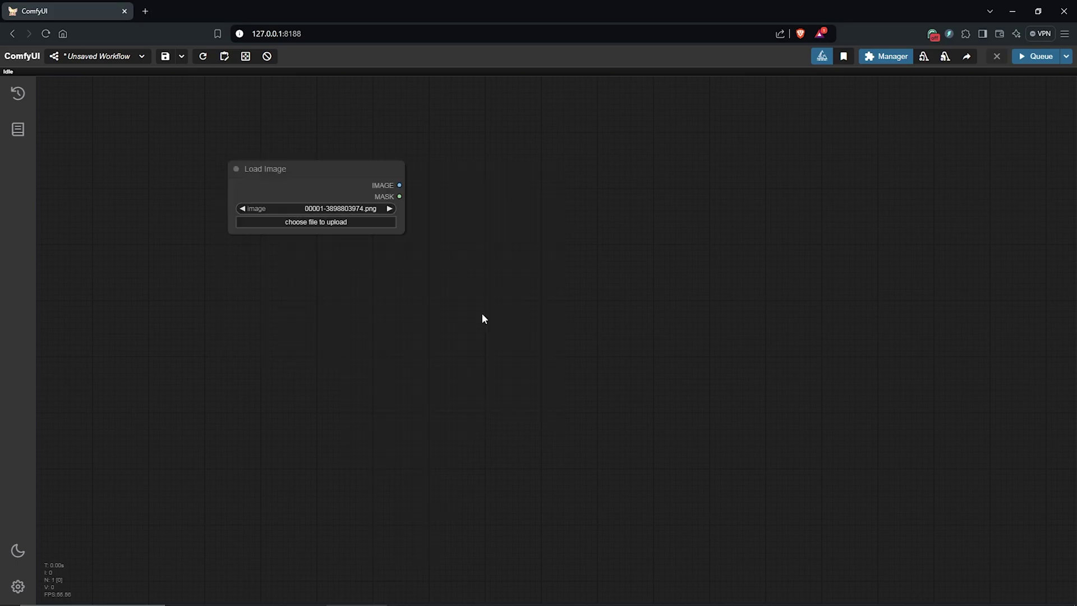
left_click_drag(413, 320, 331, 315)
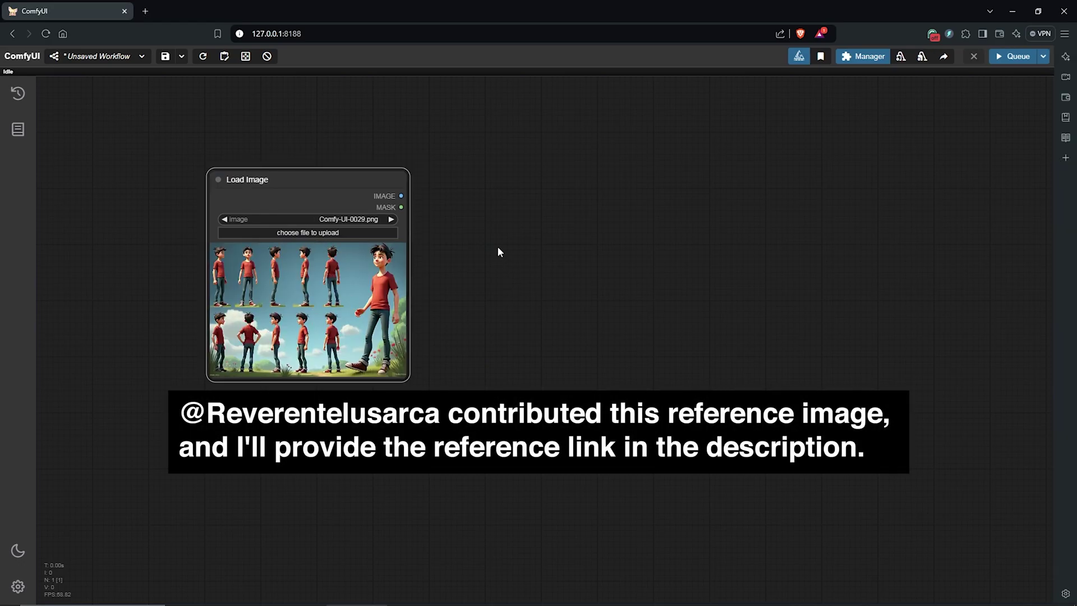
- Add an AIO Aux Preprocessor node from ControlNet Preprocessors and place it lower
right_click(457, 224)
left_click(471, 226)
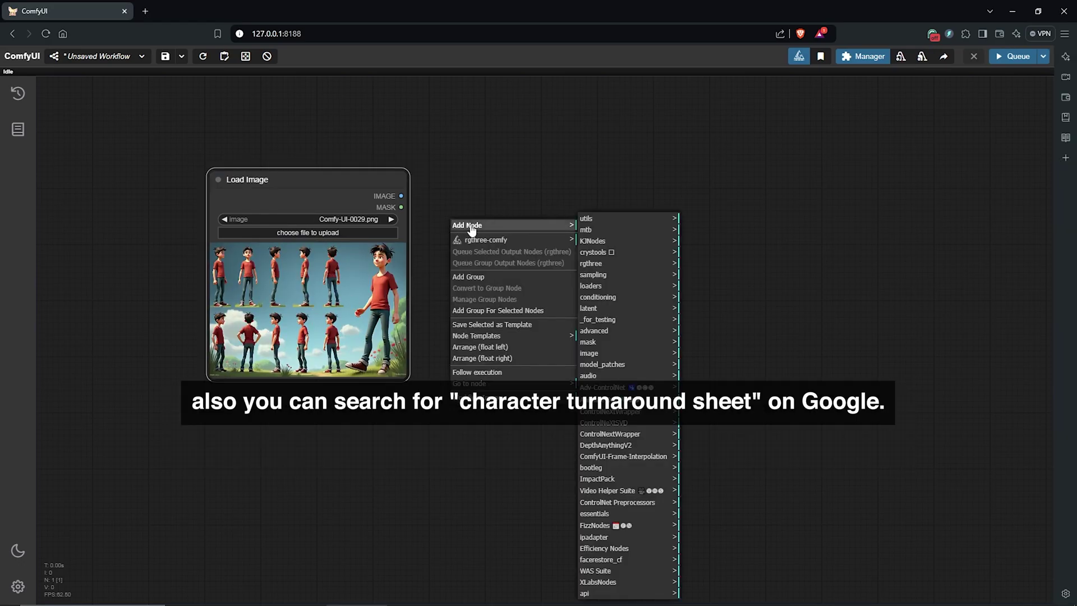
left_click(620, 503)
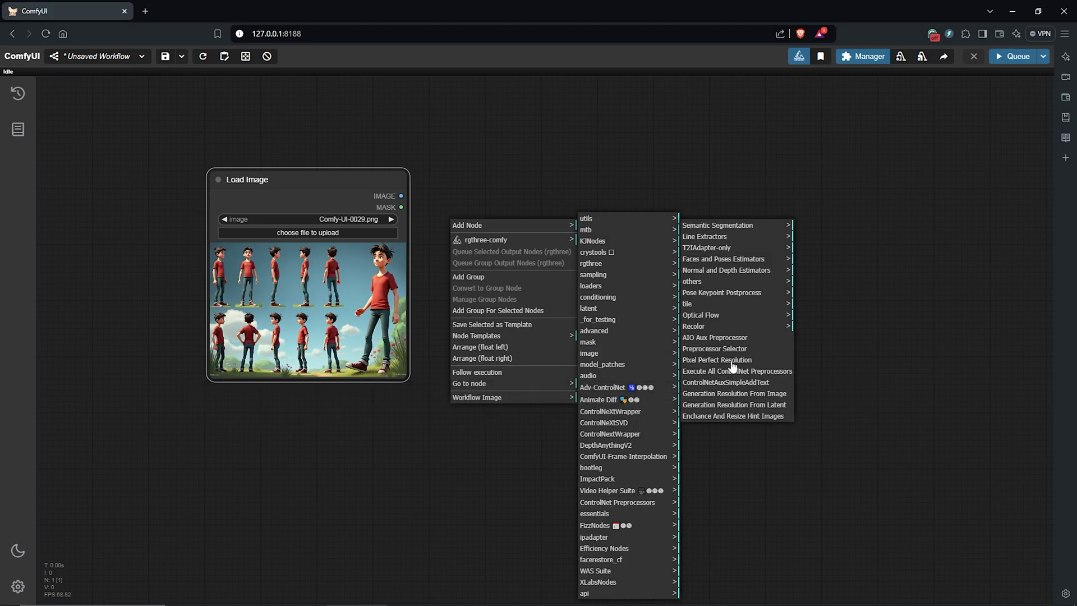
left_click(721, 338)
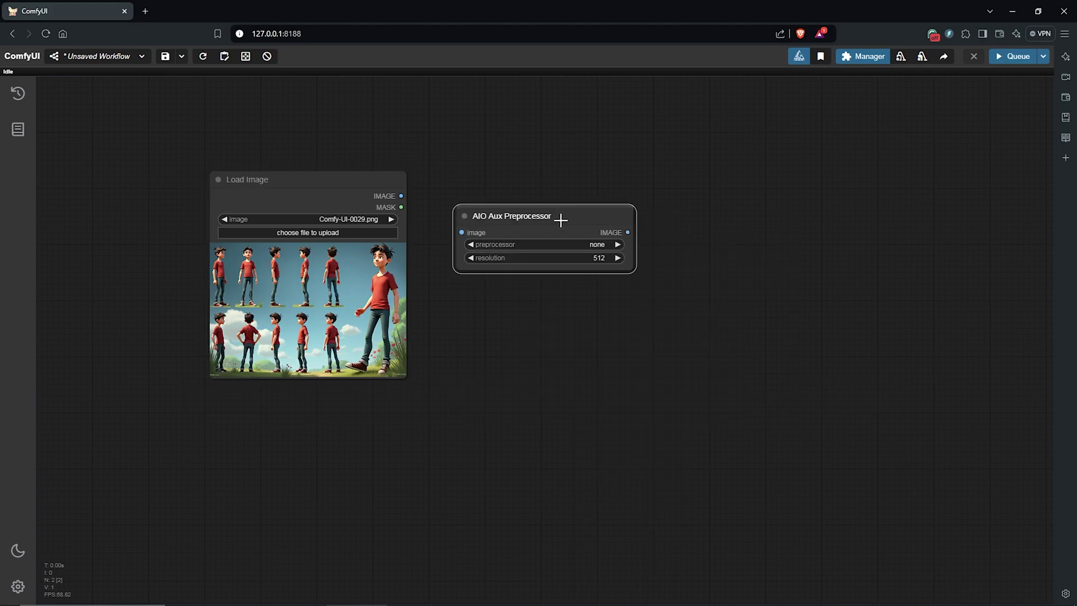
left_click_drag(560, 220, 566, 316)
- Set the preprocessor to DWPreprocessor with resolution 832
left_click(555, 342)
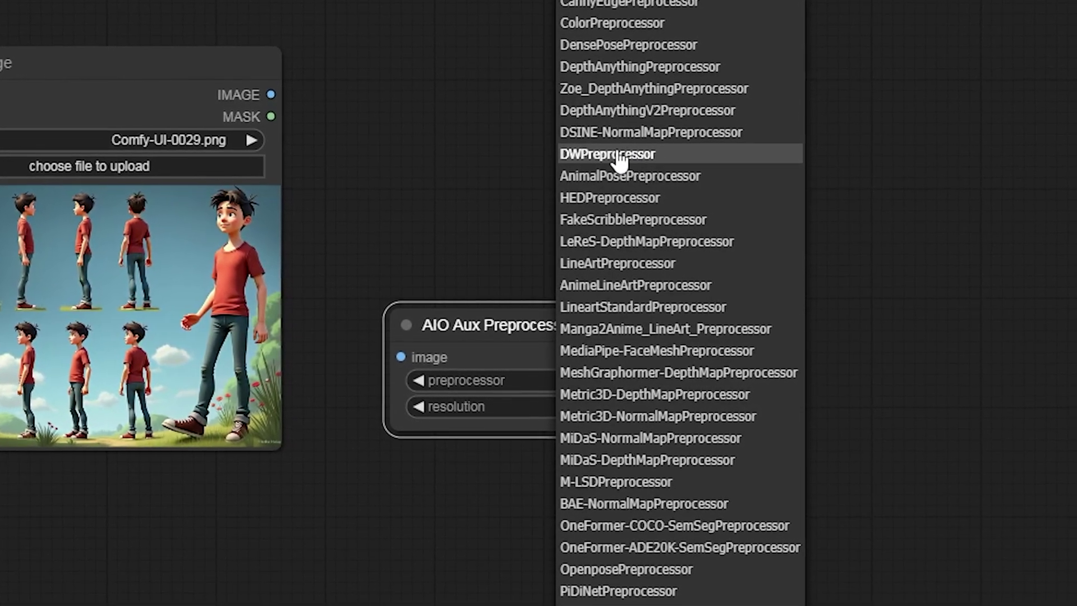
left_click(794, 156)
scroll(542, 279, "up", 2)
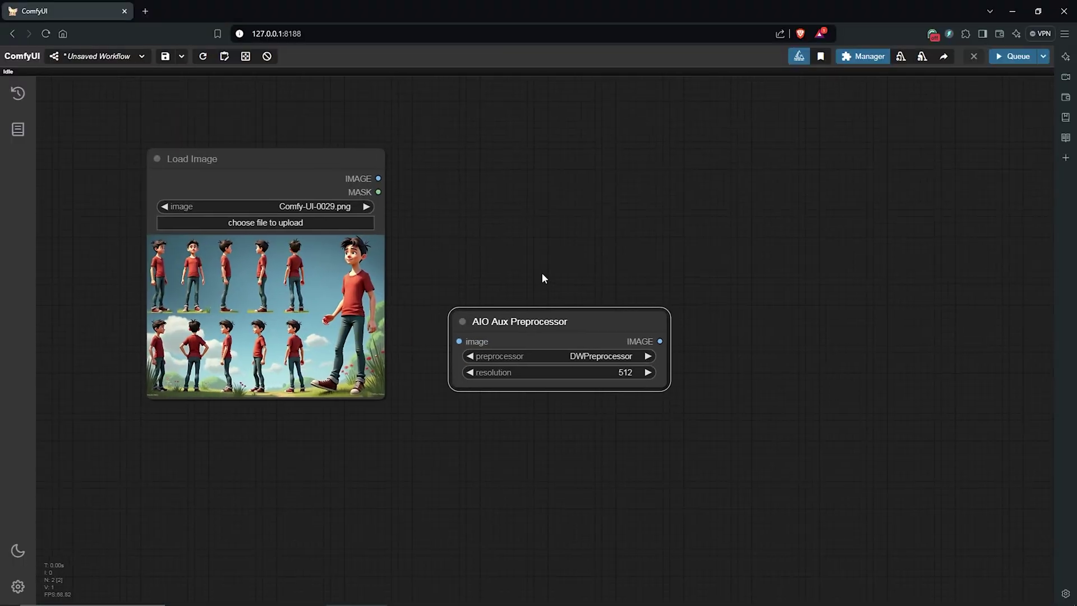
left_click_drag(542, 278, 550, 293)
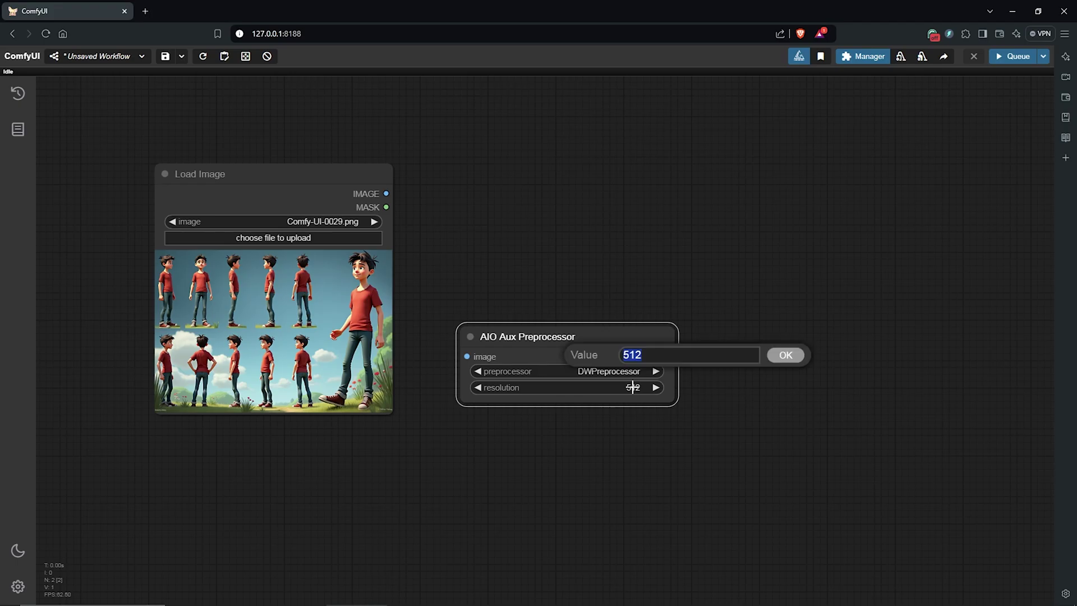
type("832")
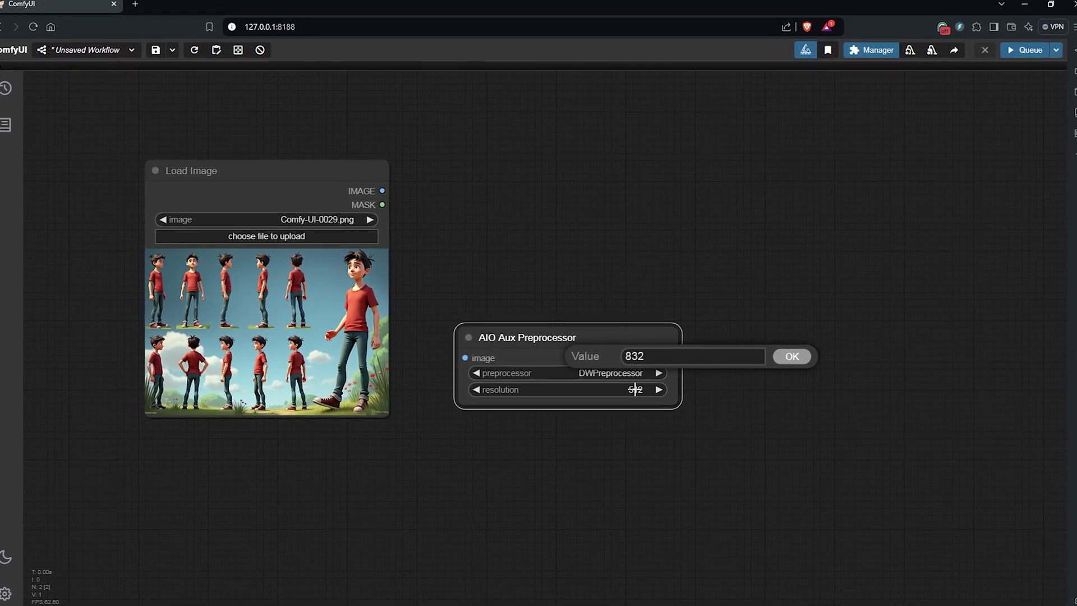
key("Return")
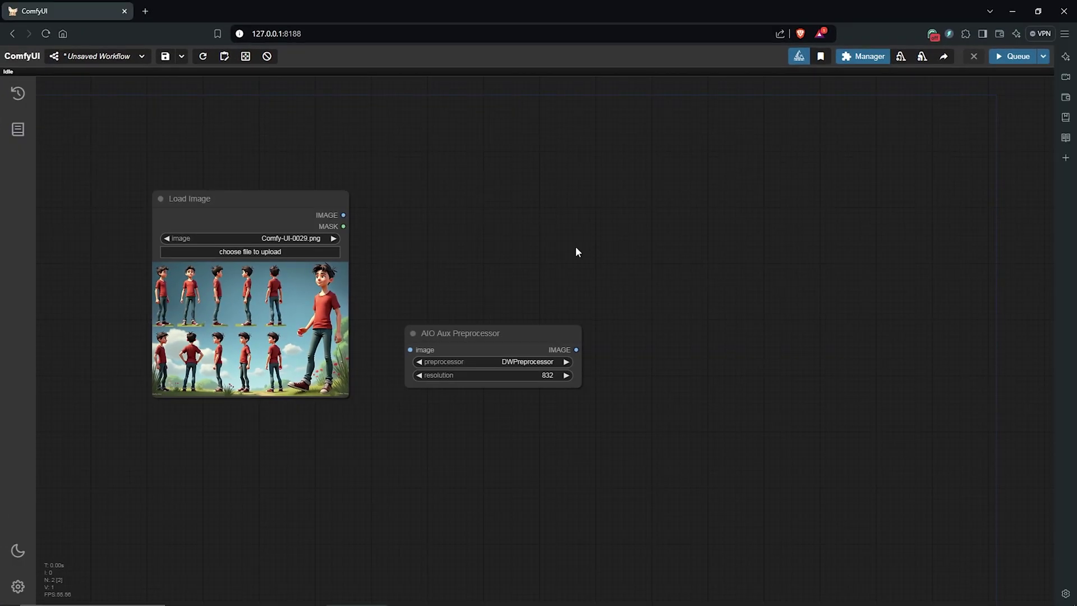
- Add a ControlNetApply SD3 and HunyuanDiT node from conditioning > controlnet
right_click(577, 228)
mouse_move(617, 229)
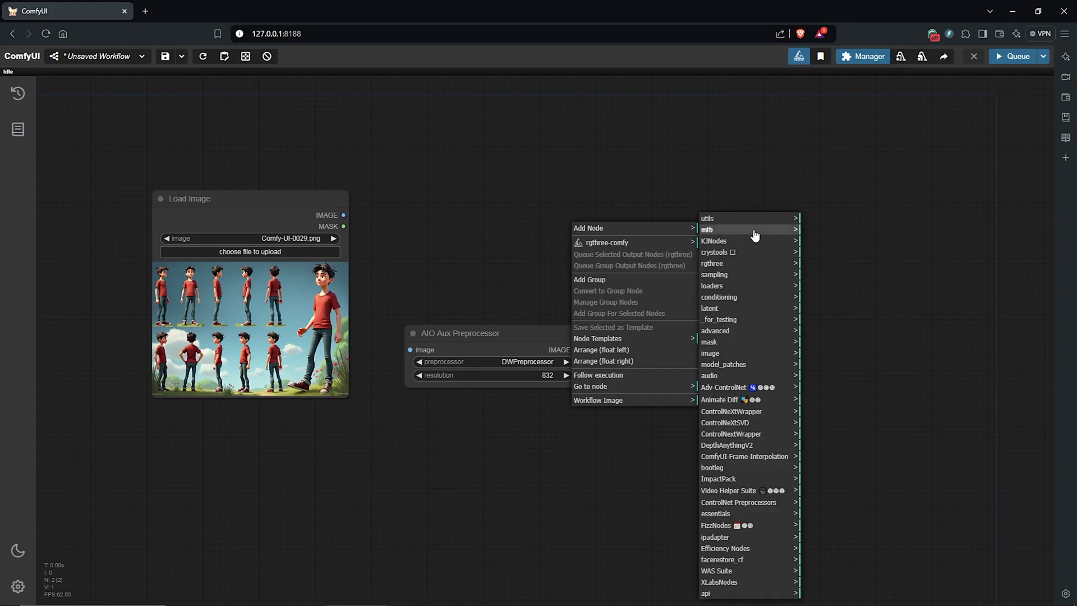
left_click(742, 302)
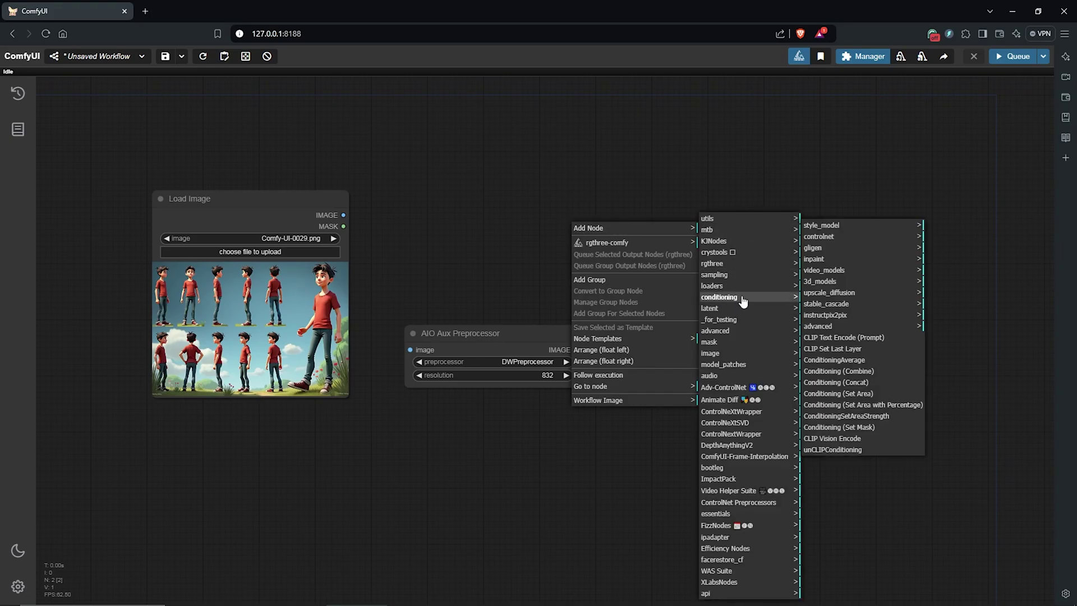
left_click(817, 238)
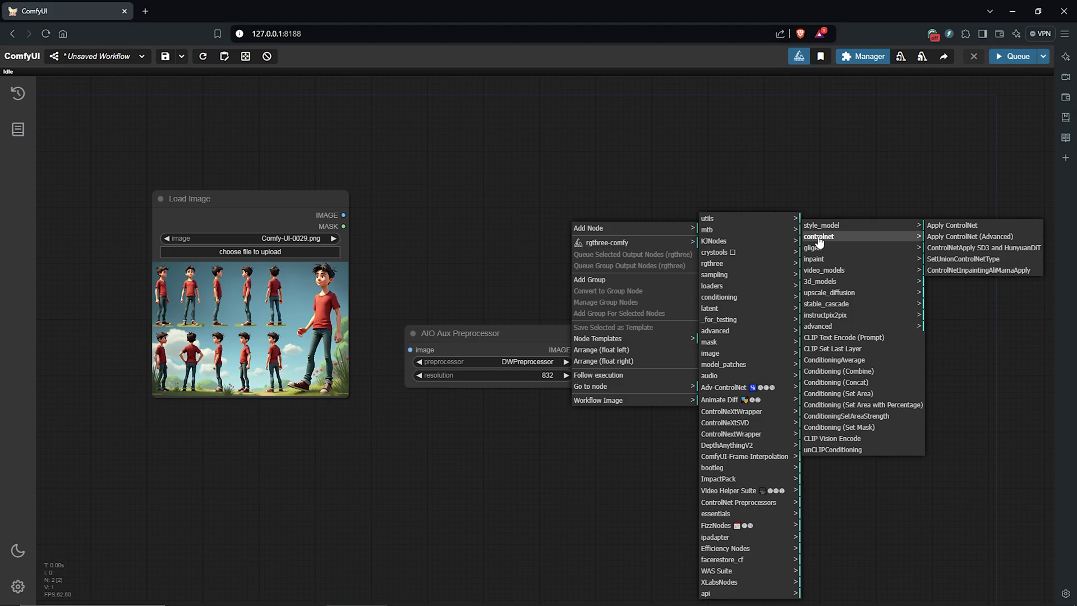
left_click(993, 248)
- Arrange the nodes and wire Load Image through the preprocessor into the apply node's image
left_click_drag(690, 218, 751, 227)
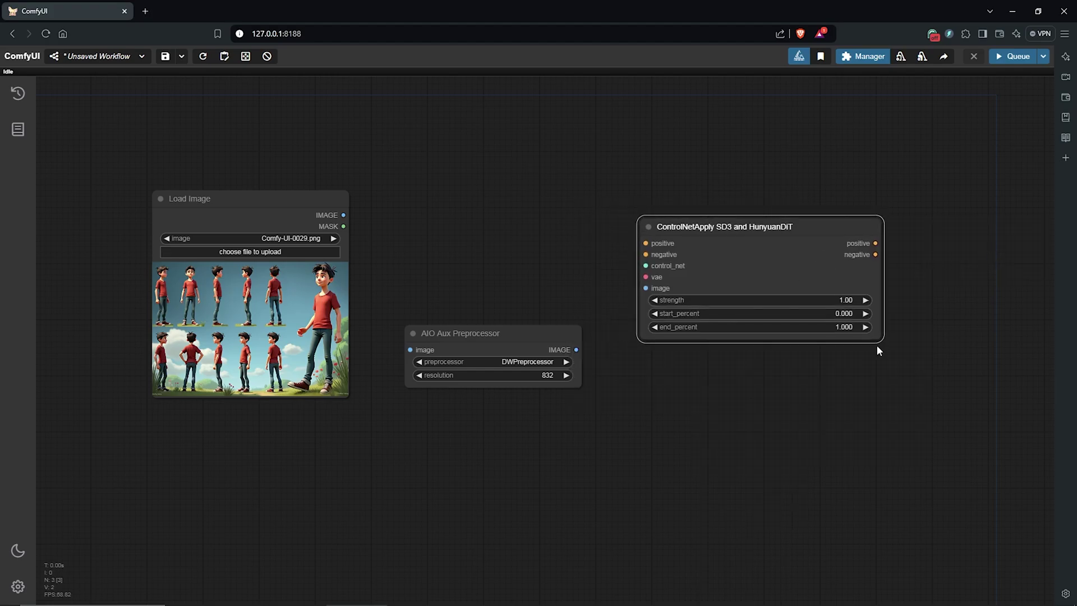
left_click_drag(877, 349, 851, 354)
left_click_drag(770, 245, 766, 275)
left_click_drag(825, 372, 826, 389)
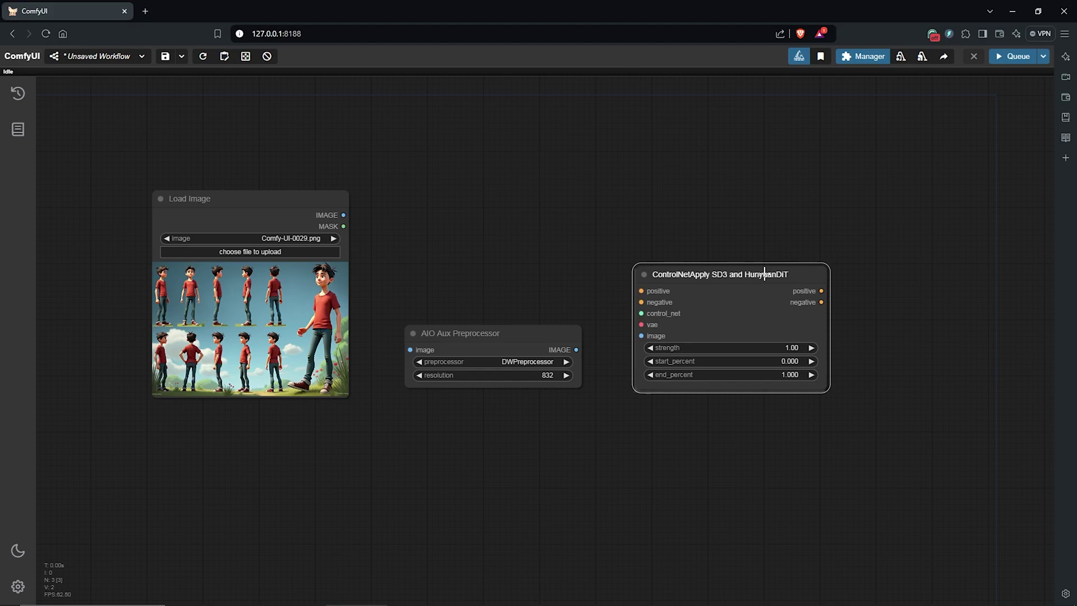
left_click_drag(515, 334, 514, 343)
left_click_drag(670, 290, 682, 290)
left_click_drag(341, 214, 335, 214)
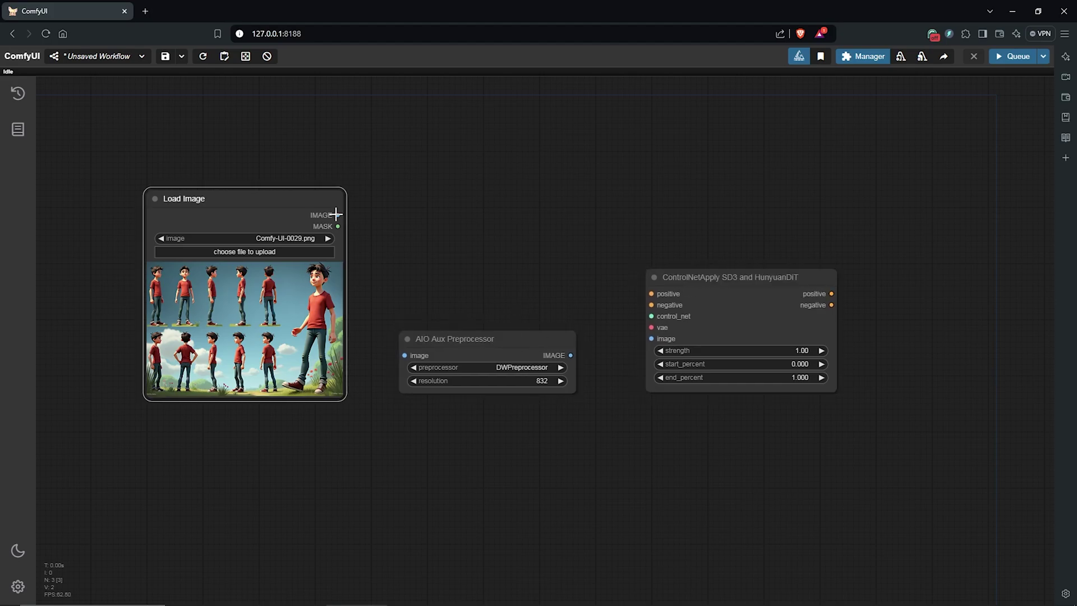
left_click_drag(448, 345, 458, 344)
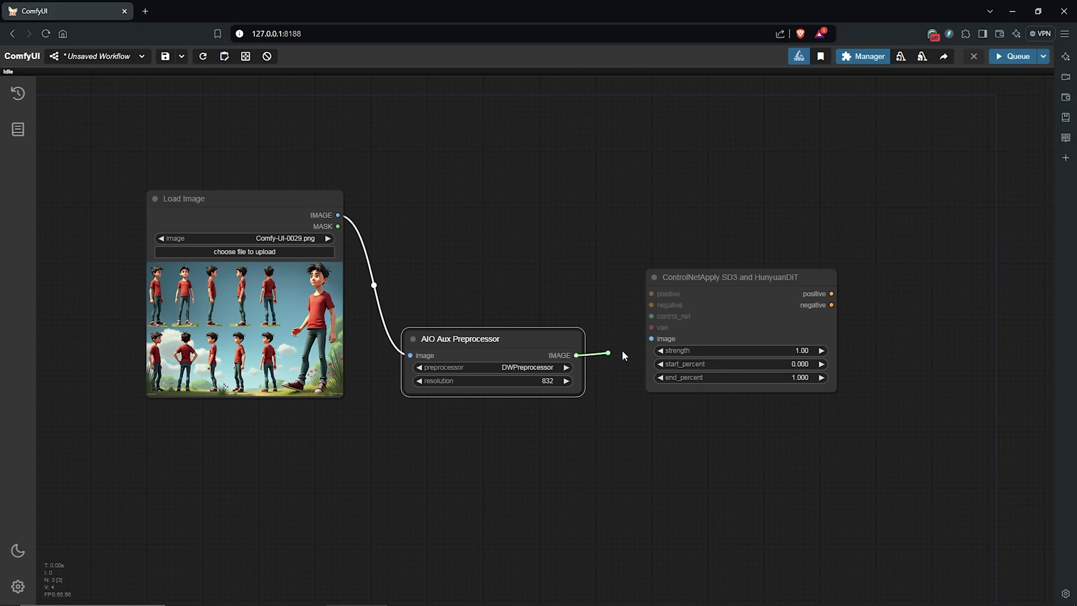
left_click_drag(724, 274, 724, 292)
- Add a Load ControlNet Model node using the FLUX Union Pro model
right_click(413, 164)
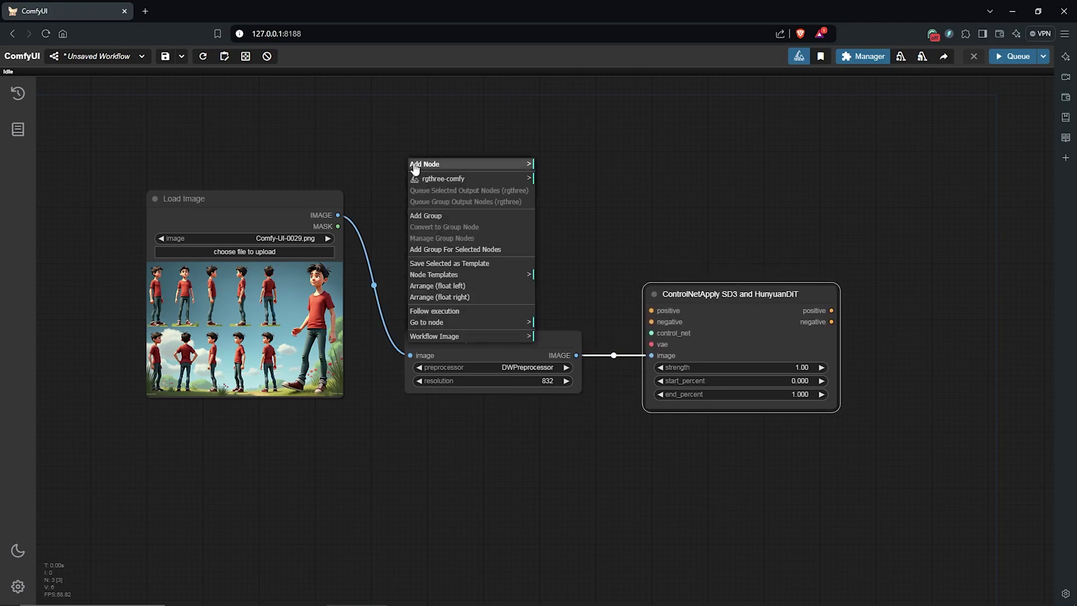
left_click(414, 166)
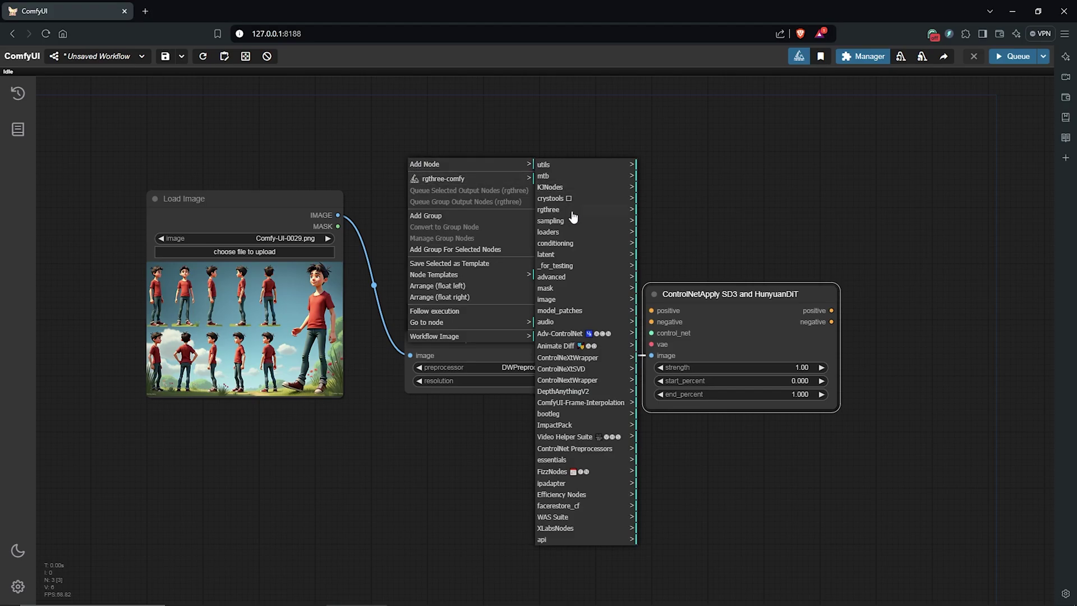
left_click(576, 233)
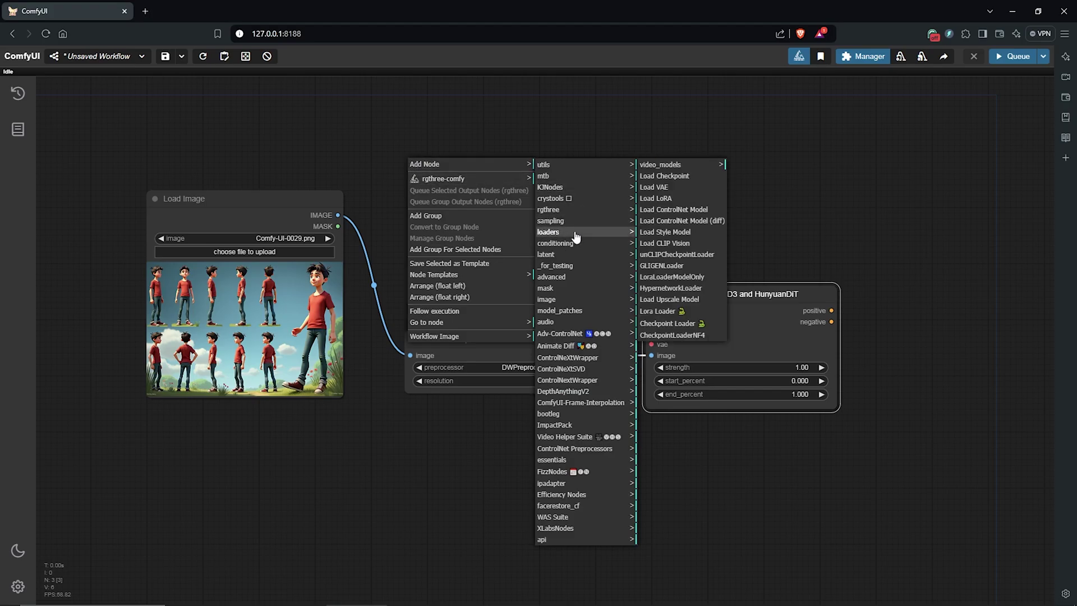
left_click(672, 210)
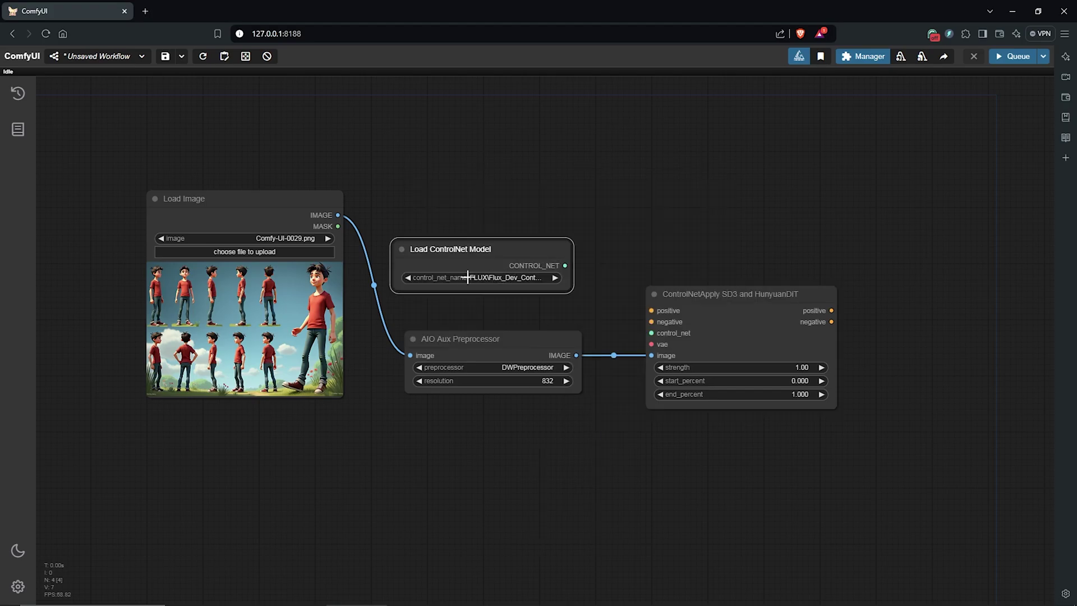
left_click(503, 277)
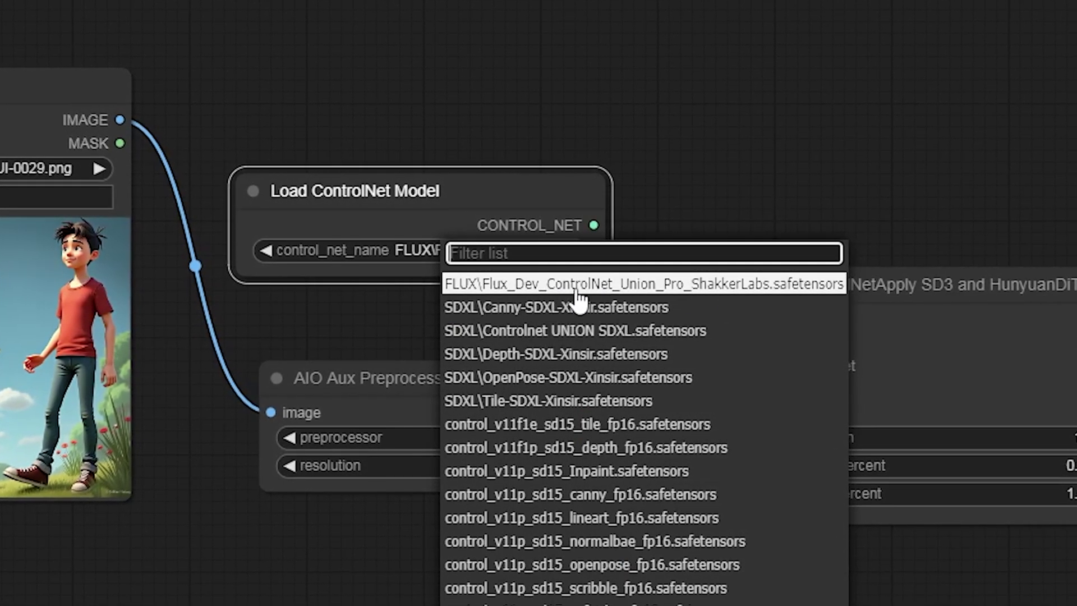
left_click(578, 286)
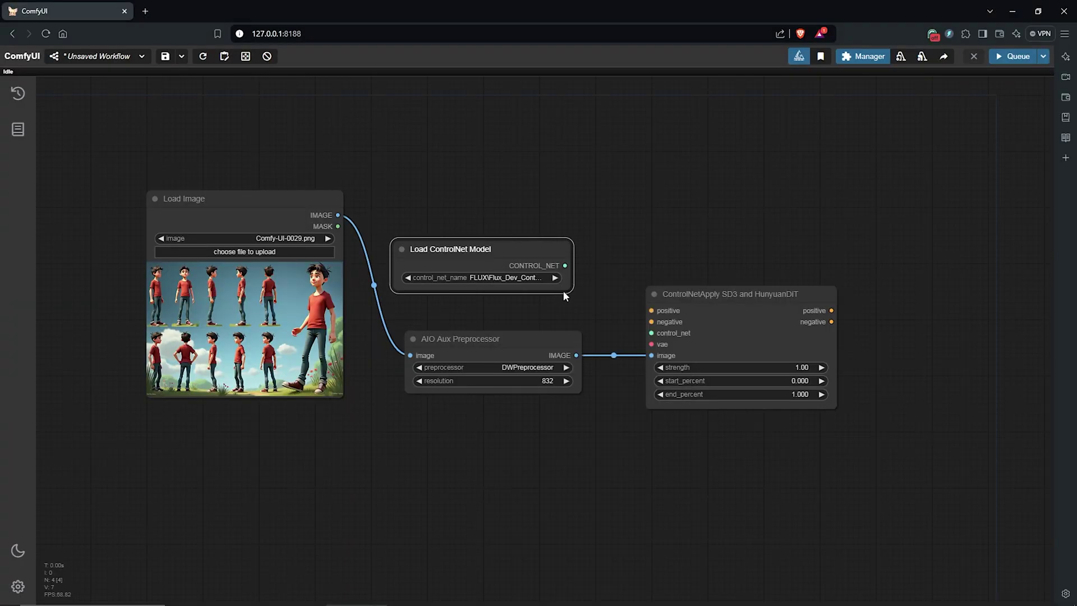
left_click_drag(572, 291, 588, 293)
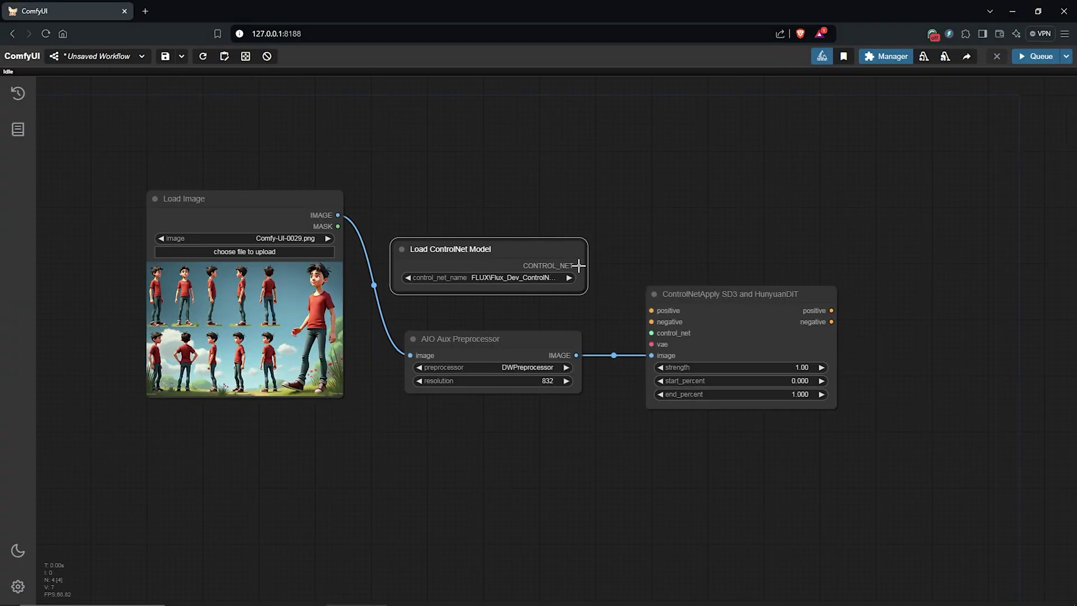
- Set the ControlNetApply strength to 0.50
left_click(727, 301)
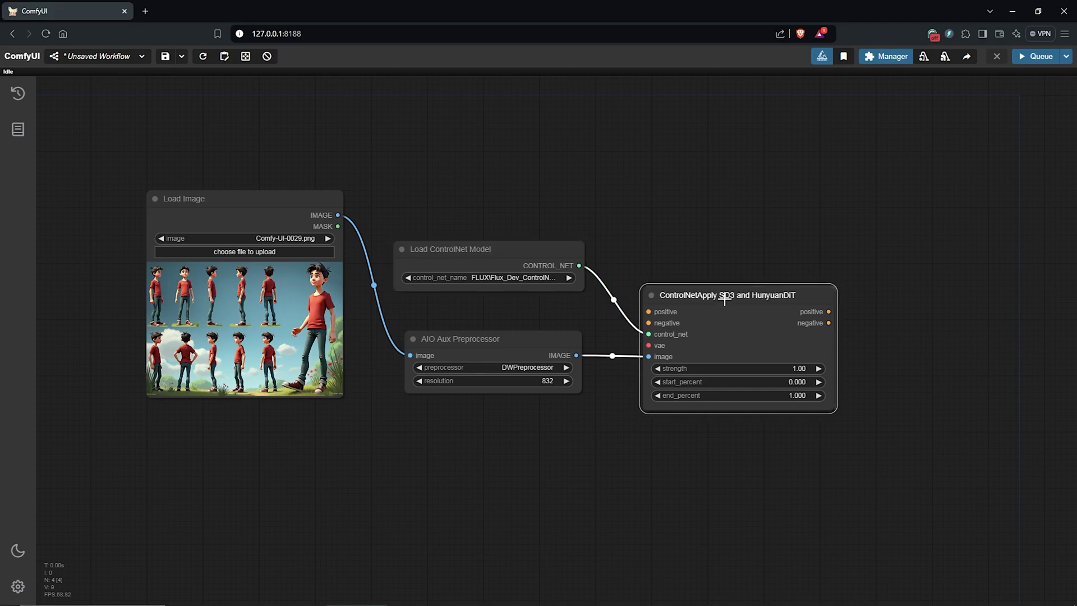
left_click(804, 367)
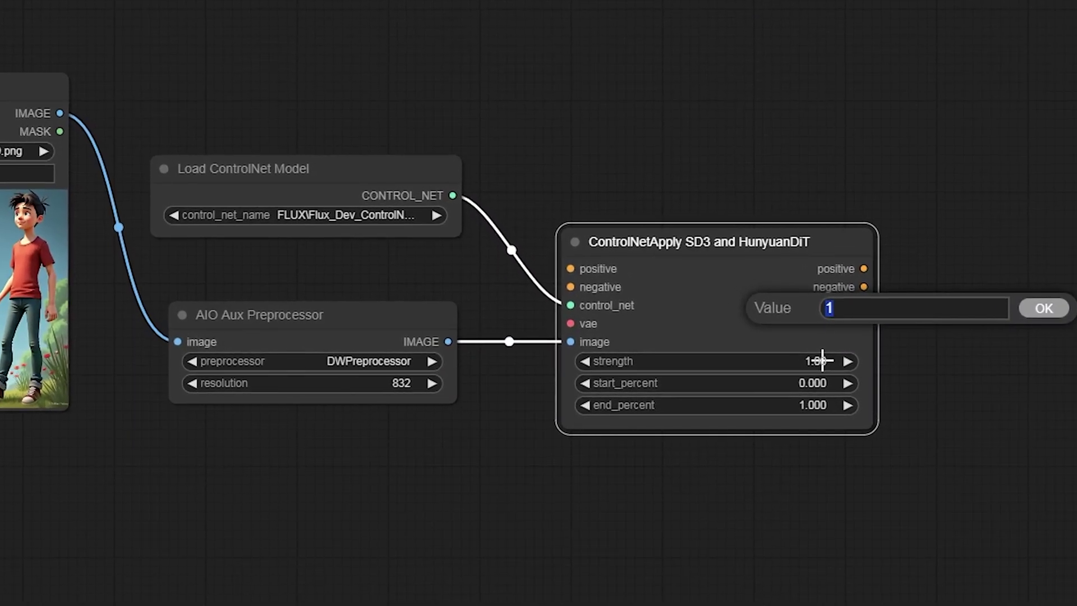
type("0.50")
key("Return")
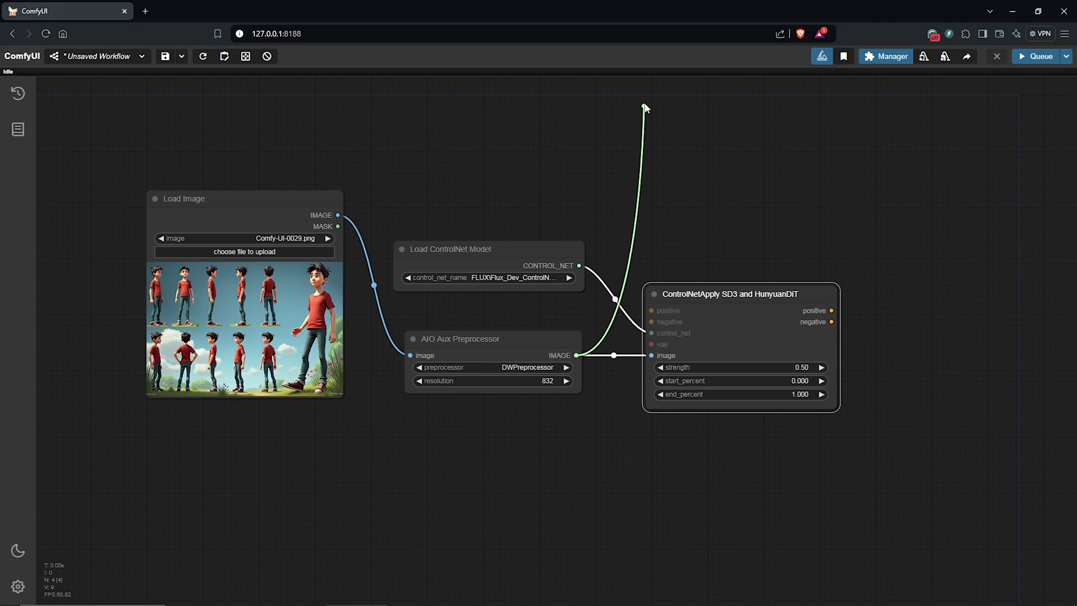
- Attach a Save Image node to the preprocessor output and queue to preview the pose skeletons
left_click_drag(645, 107, 647, 100)
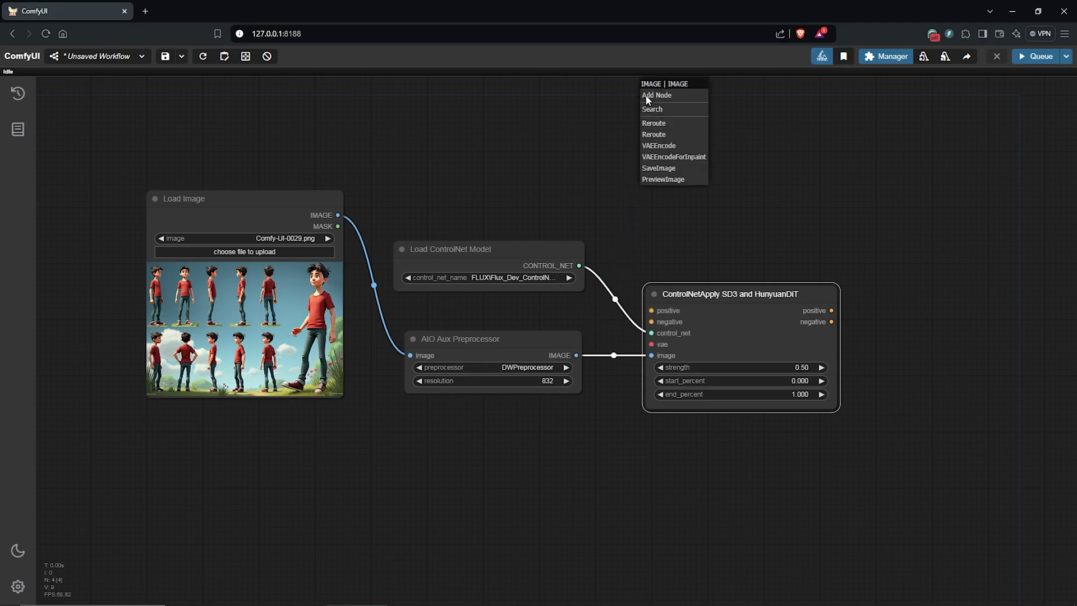
left_click(659, 169)
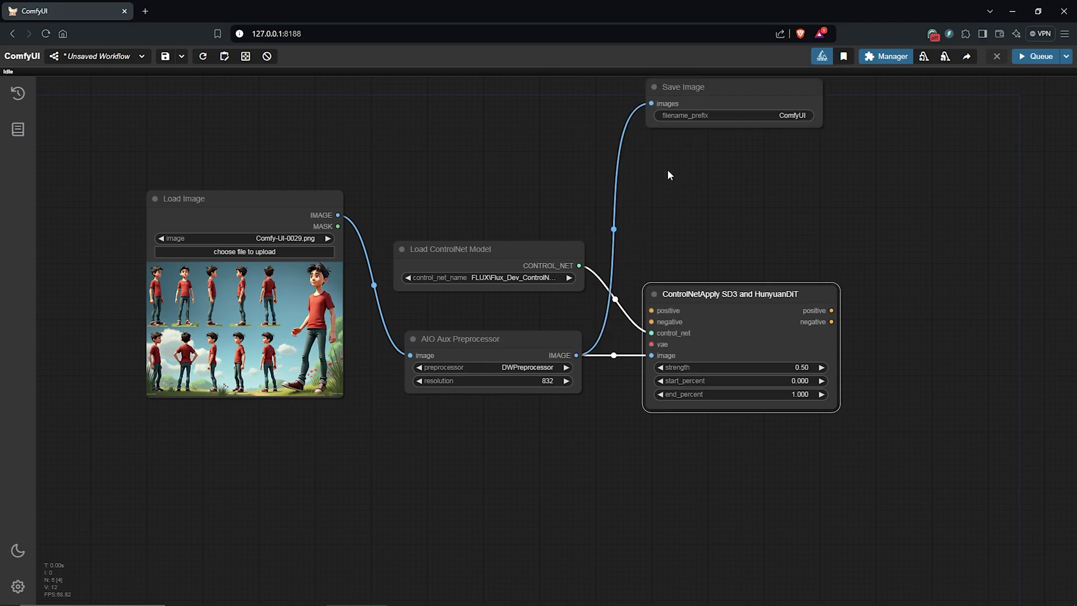
left_click_drag(820, 127, 903, 270)
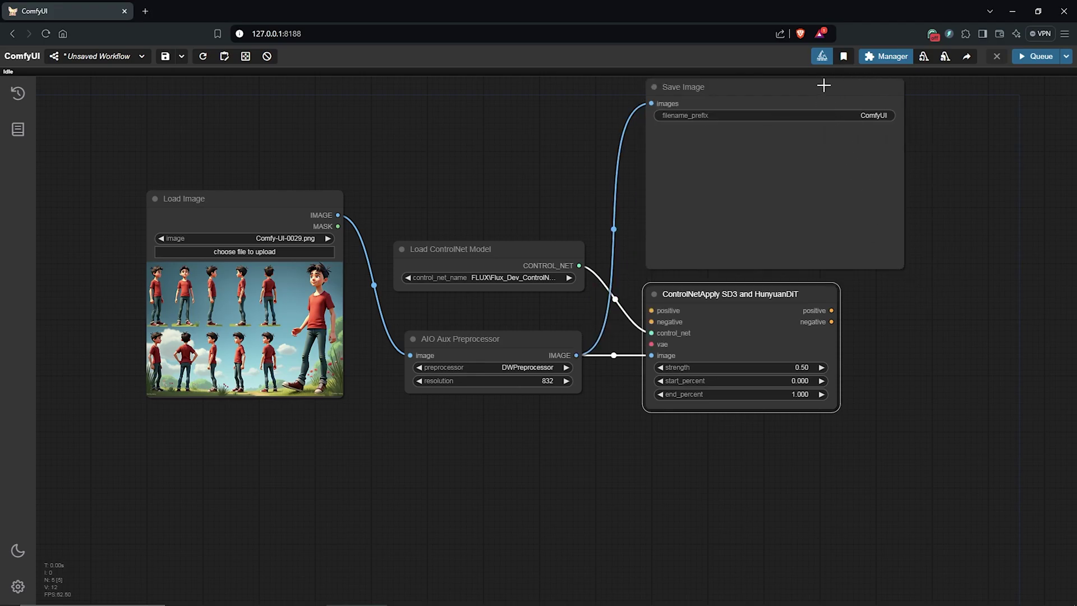
scroll(742, 154, "down", 3)
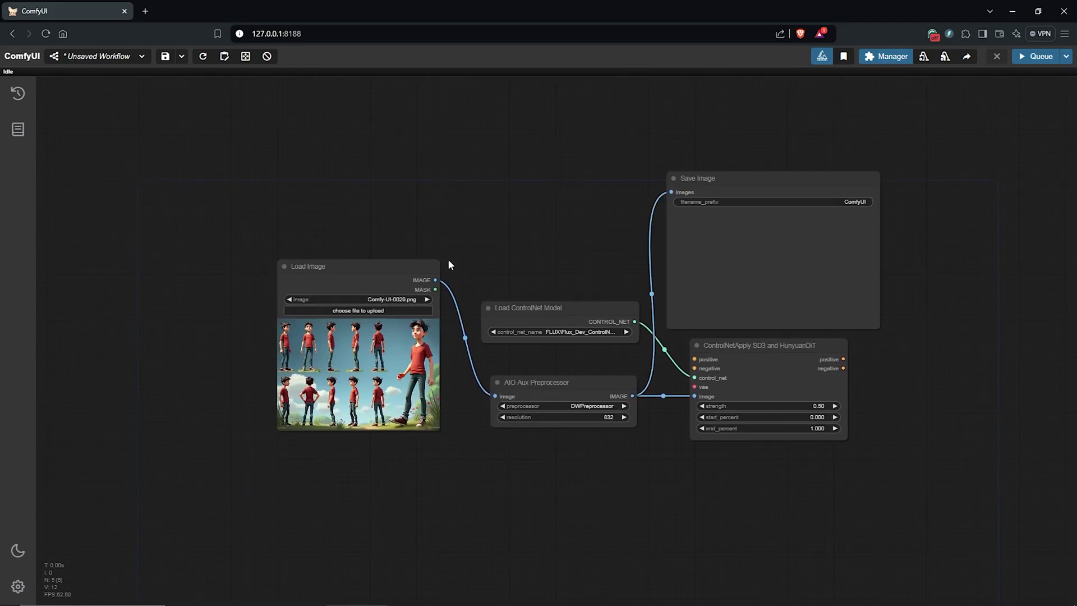
left_click(863, 324)
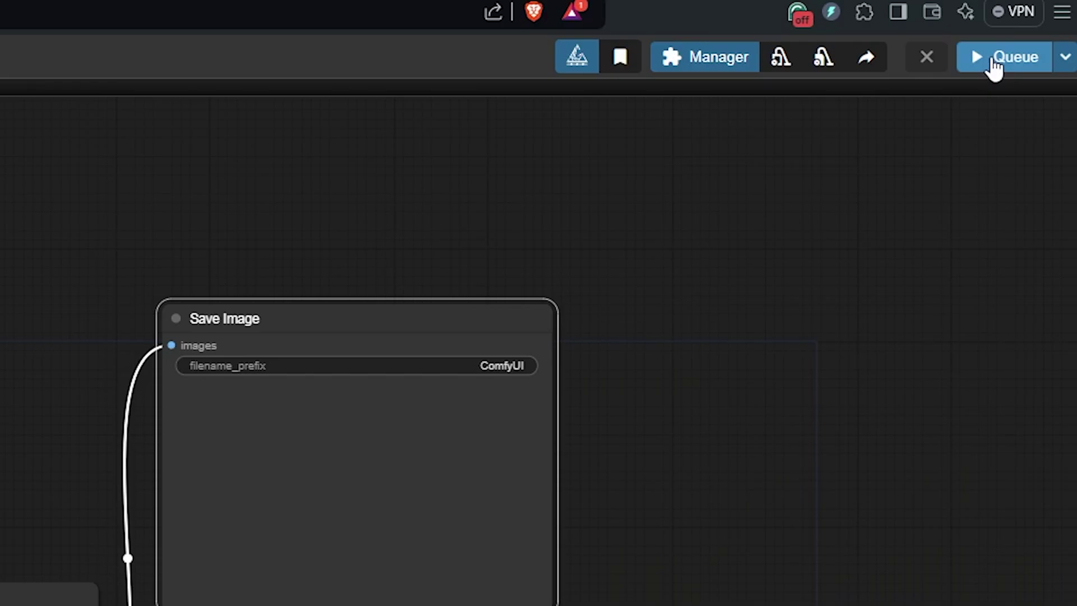
left_click(999, 62)
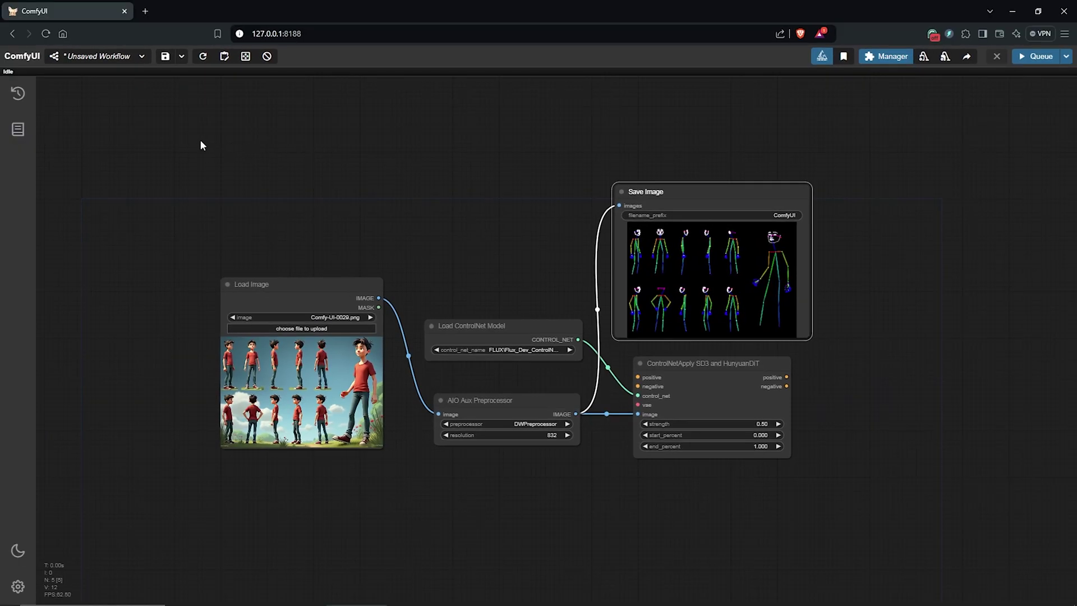
- Enclose all five pose nodes in a new group titled 'ControlNet'
right_click(201, 141)
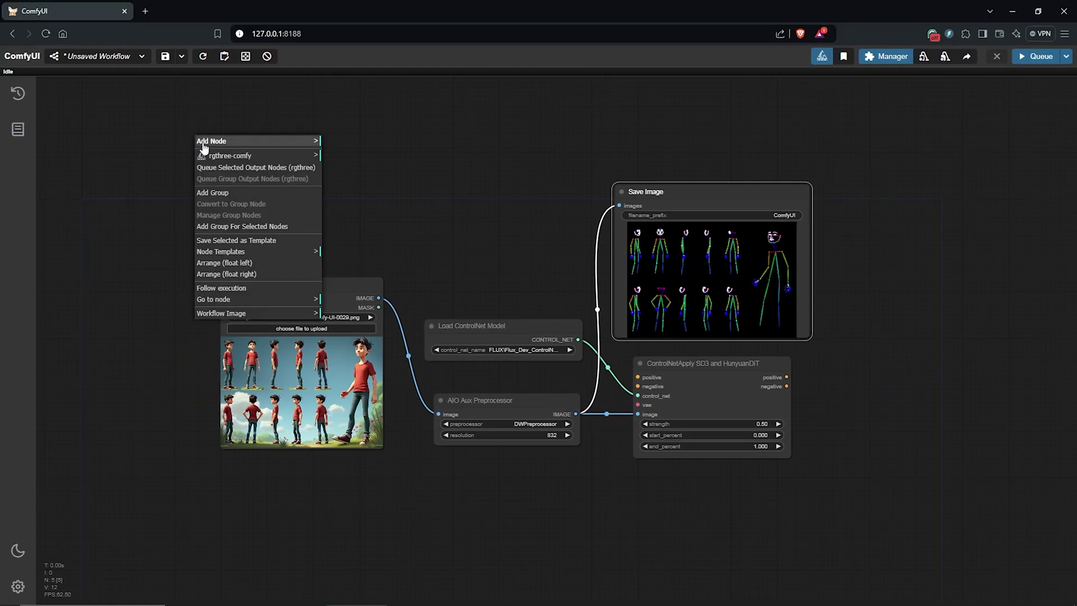
left_click(221, 194)
left_click_drag(302, 211, 817, 473)
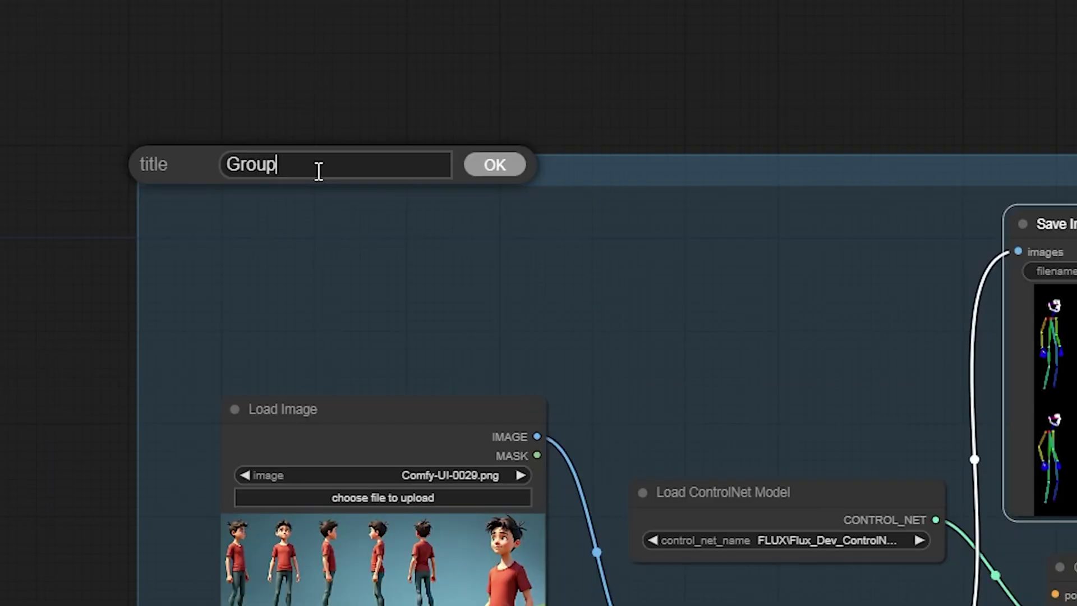
type("ControlNet")
key("Return")
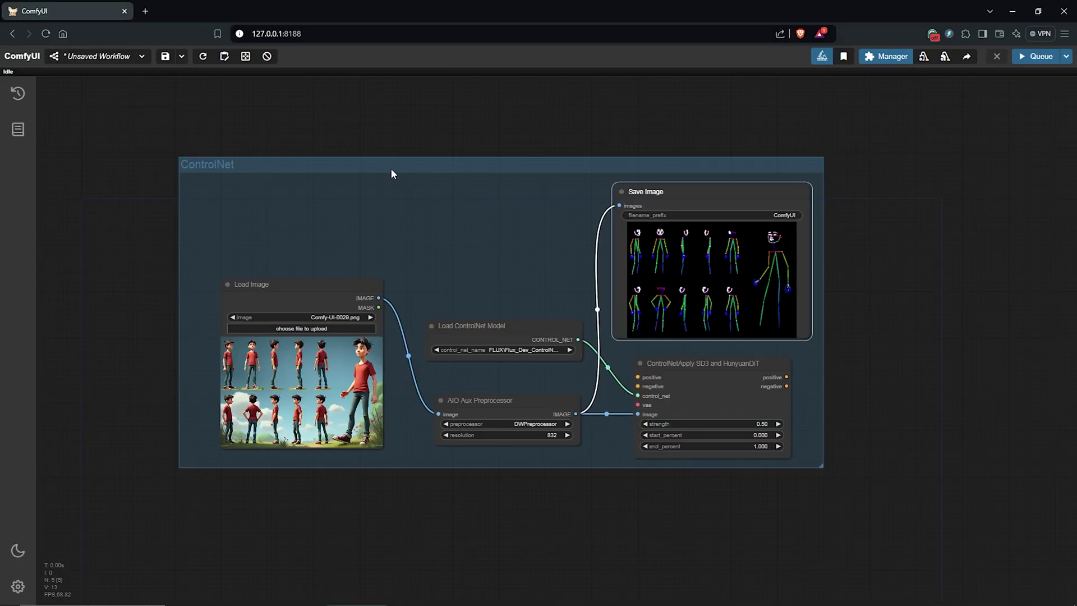
scroll(443, 186, "down", 5)
scroll(500, 381, "down", 1)
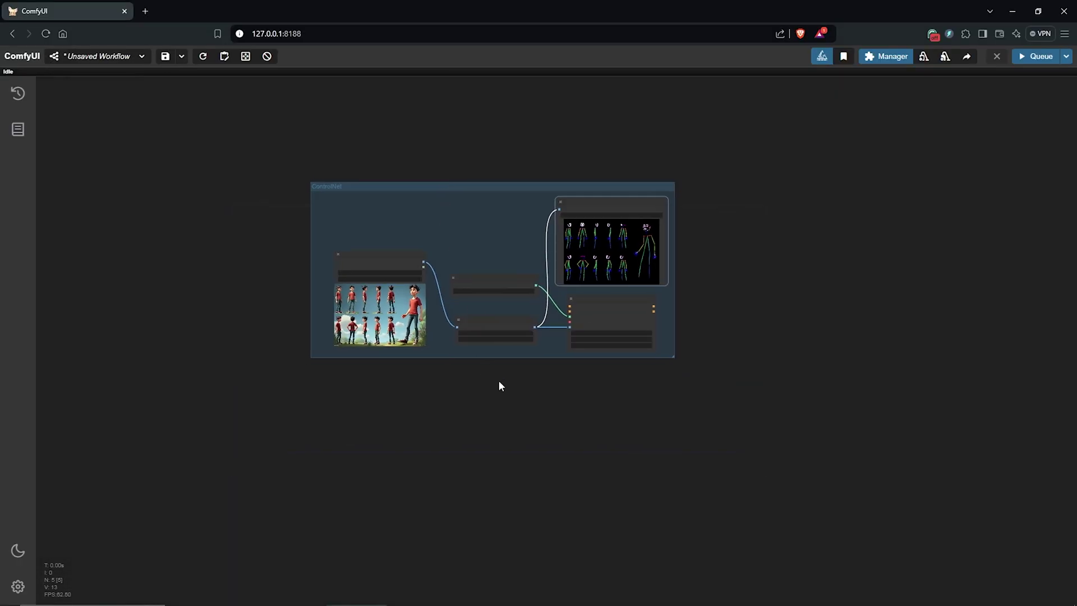
scroll(504, 376, "up", 1)
scroll(502, 373, "up", 2)
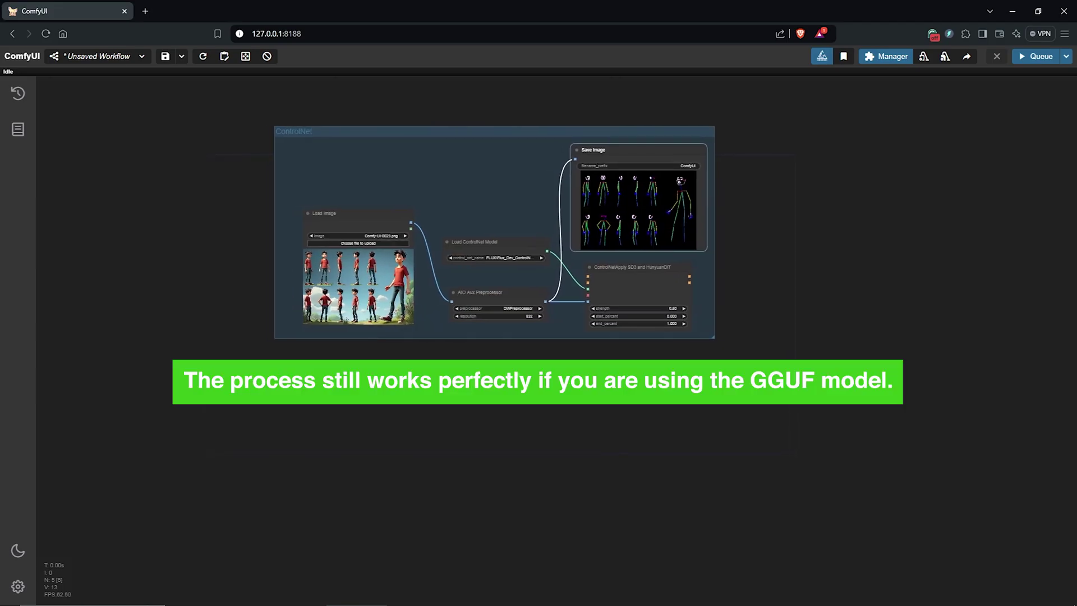
- Add a Load Checkpoint node below the group set to flux1-dev-FP8
left_click_drag(264, 390, 297, 359)
right_click(297, 359)
left_click(299, 360)
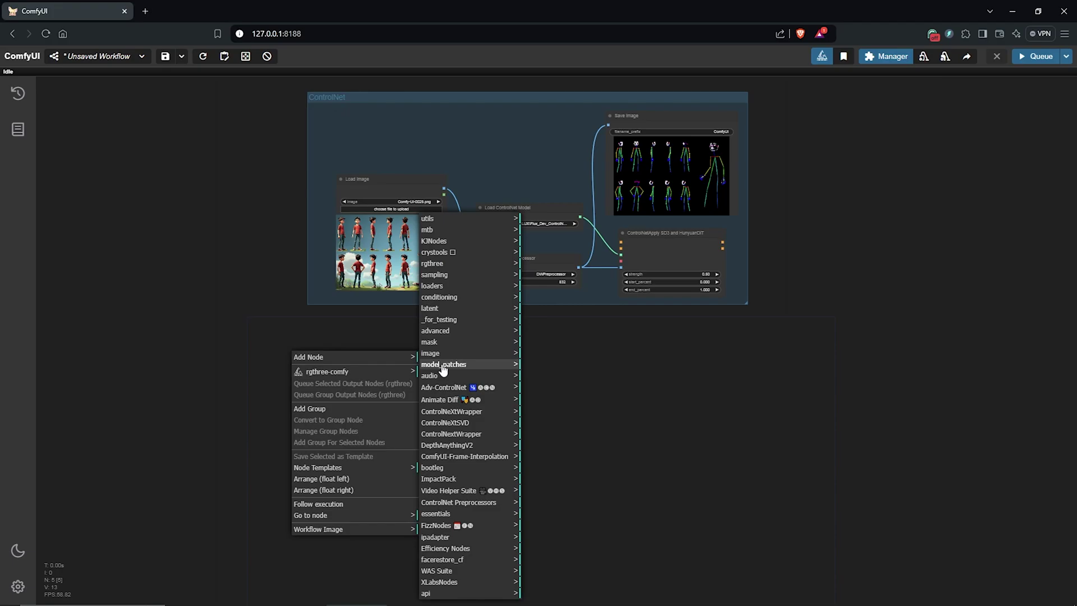
left_click(453, 287)
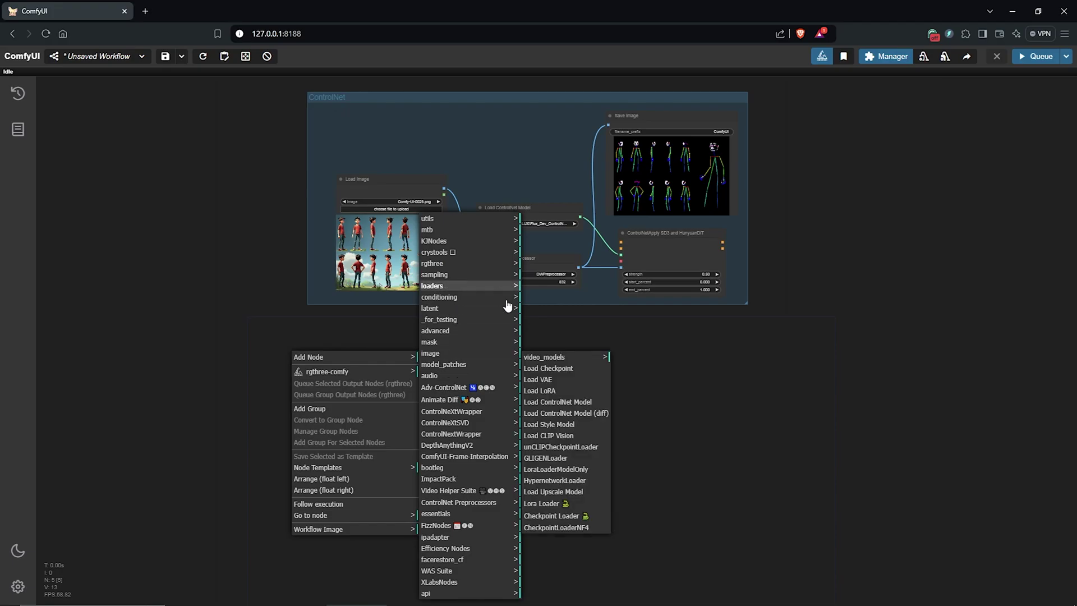
left_click(550, 373)
scroll(503, 473, "up", 5)
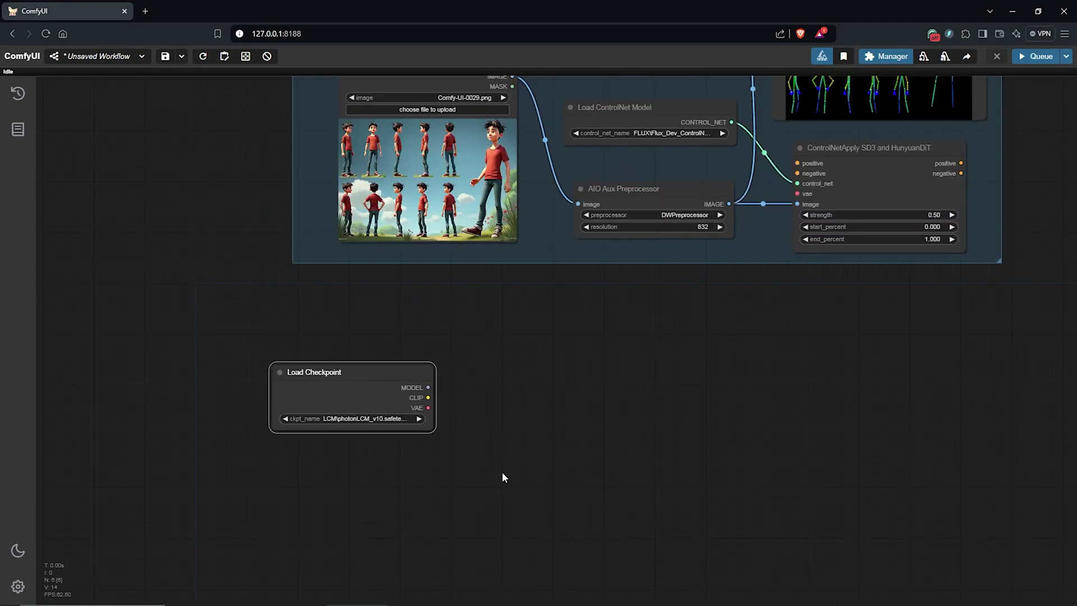
left_click(328, 341)
scroll(356, 396, "down", 4)
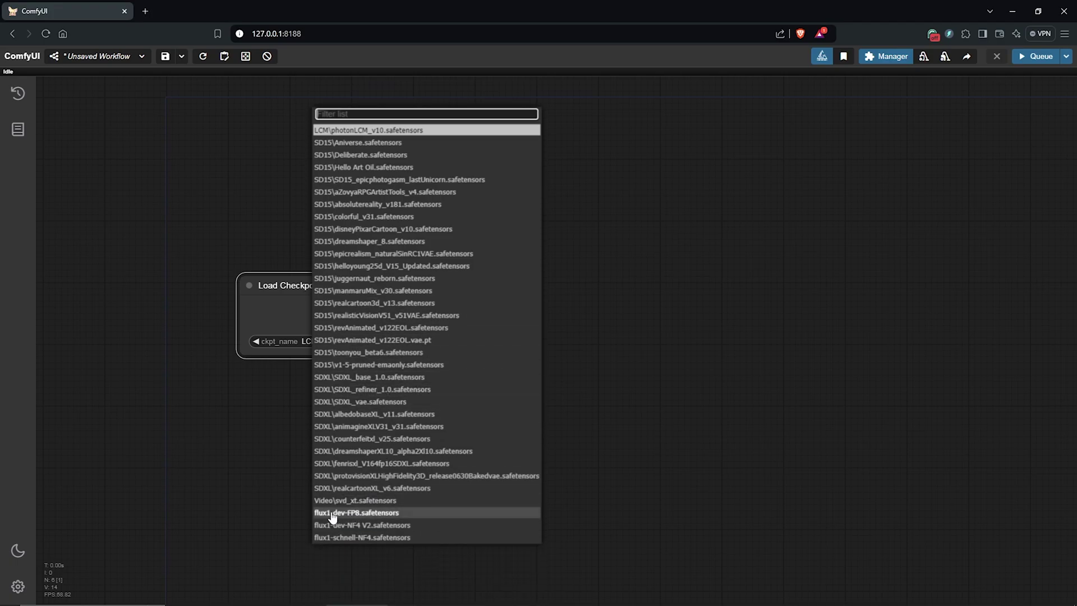
left_click(345, 513)
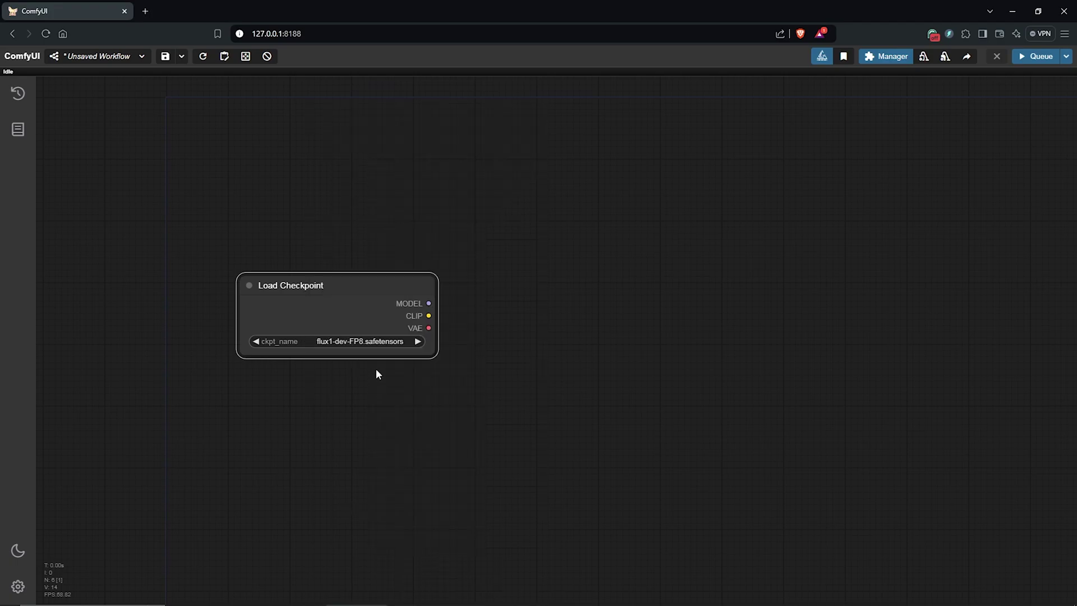
scroll(370, 348, "up", 2)
left_click_drag(366, 389, 334, 408)
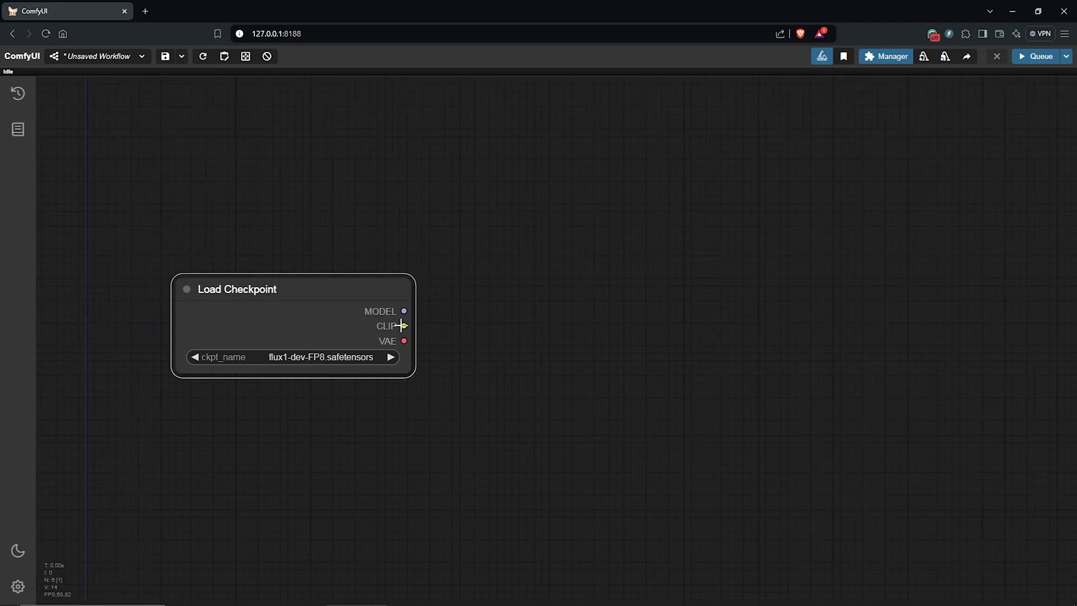
- Add a CLIP Text Encode node from the checkpoint's CLIP and duplicate it
left_click_drag(404, 326, 487, 222)
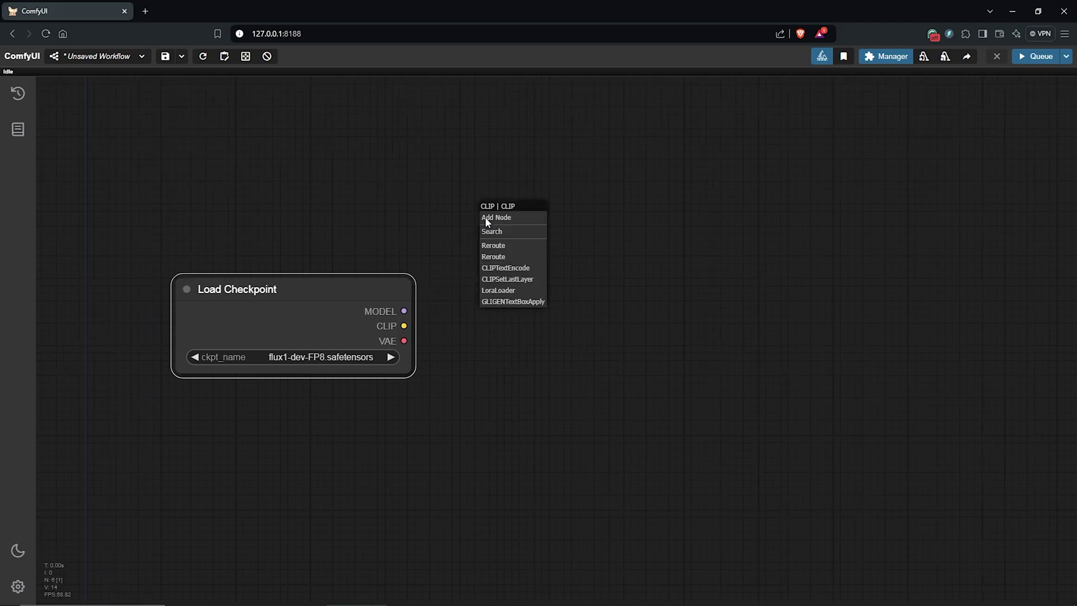
left_click(522, 268)
mouse_move(567, 198)
left_mouse_down()
mouse_move(562, 175)
mouse_move(589, 356)
mouse_move(577, 401)
left_mouse_up()
scroll(582, 179, "right", 2)
left_click(574, 186)
scroll(574, 187, "down", 2)
- Colour the first prompt node green and the second red, linking CLIP to the red one
right_click(574, 187)
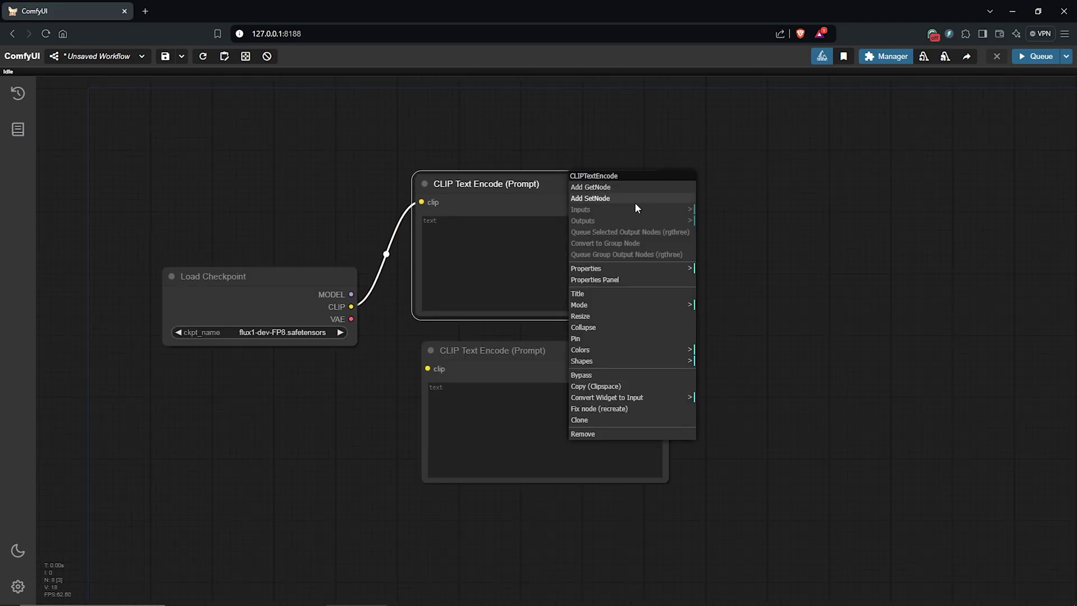
left_click(604, 351)
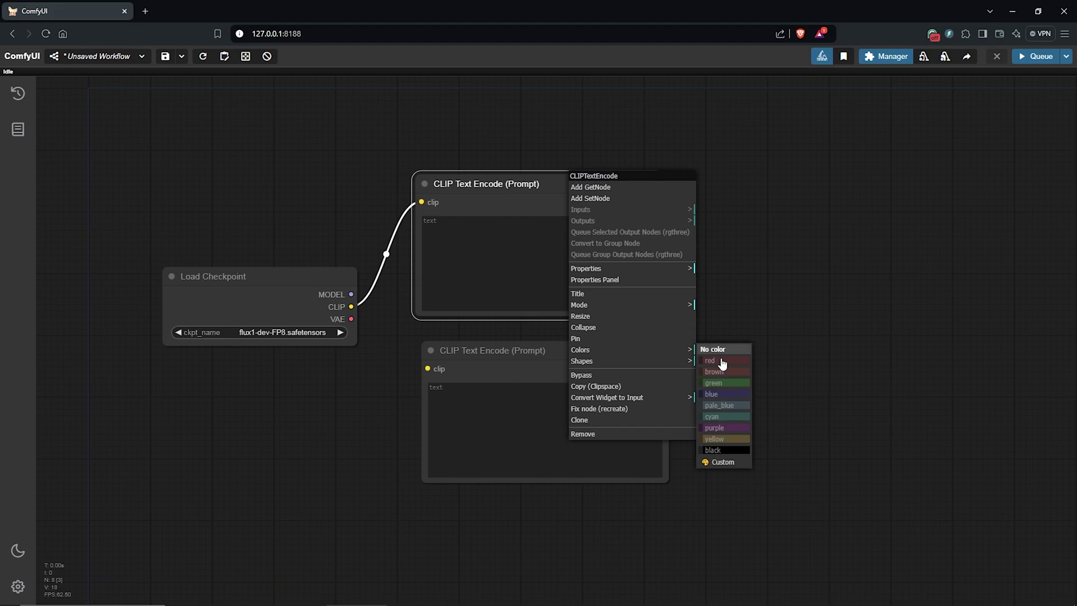
left_click(713, 389)
right_click(557, 350)
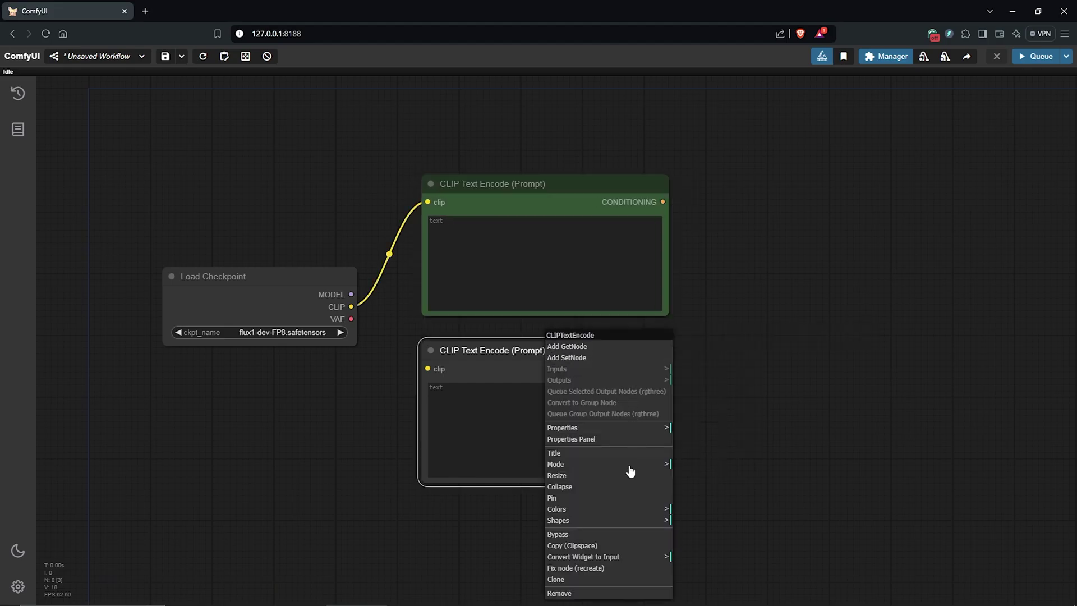
left_click(607, 510)
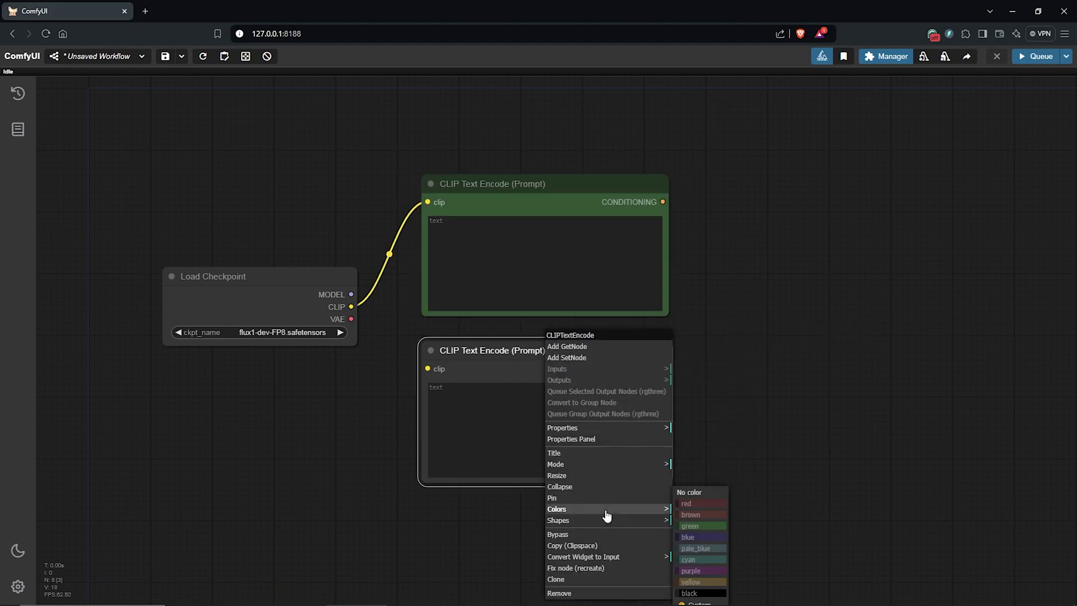
left_click(704, 503)
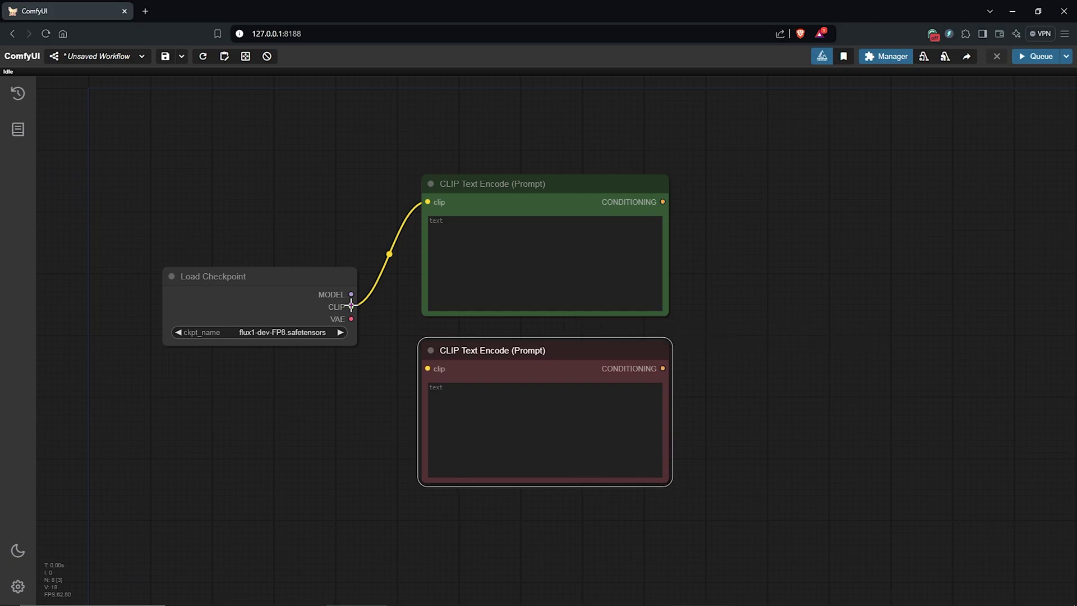
left_click_drag(426, 368, 428, 368)
scroll(587, 366, "down", 2)
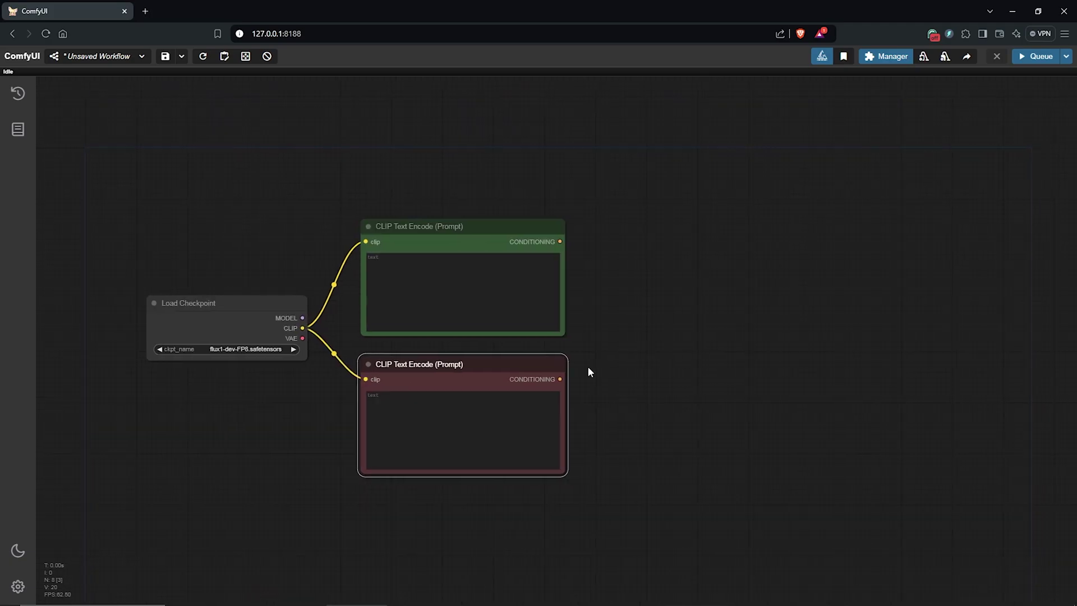
scroll(537, 365, "right", 3)
- Add a KSampler node to the right of the prompt nodes
right_click(514, 215)
left_click(536, 214)
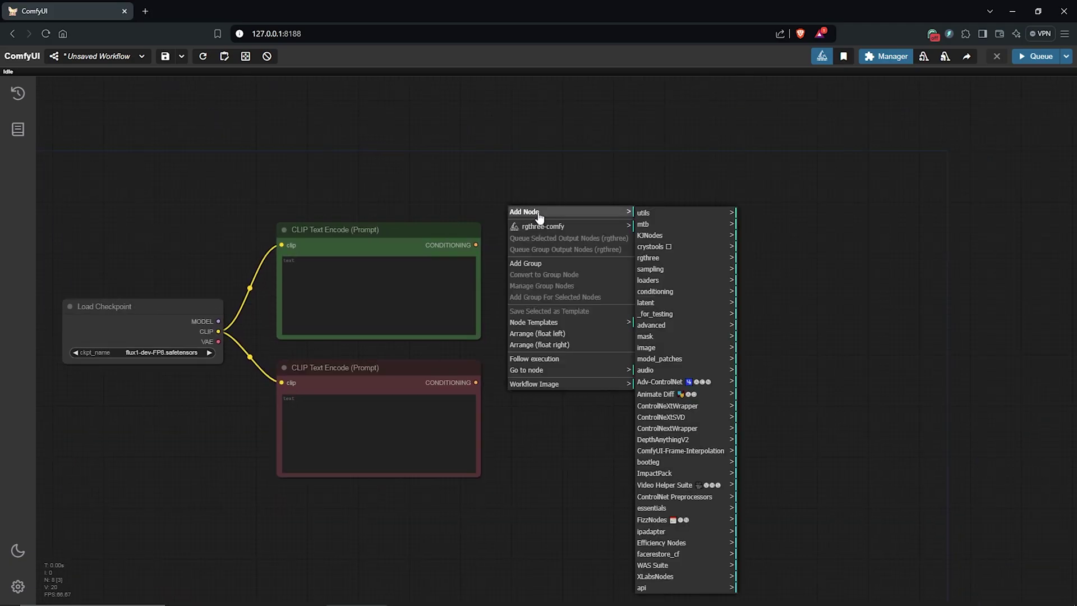
left_click(668, 269)
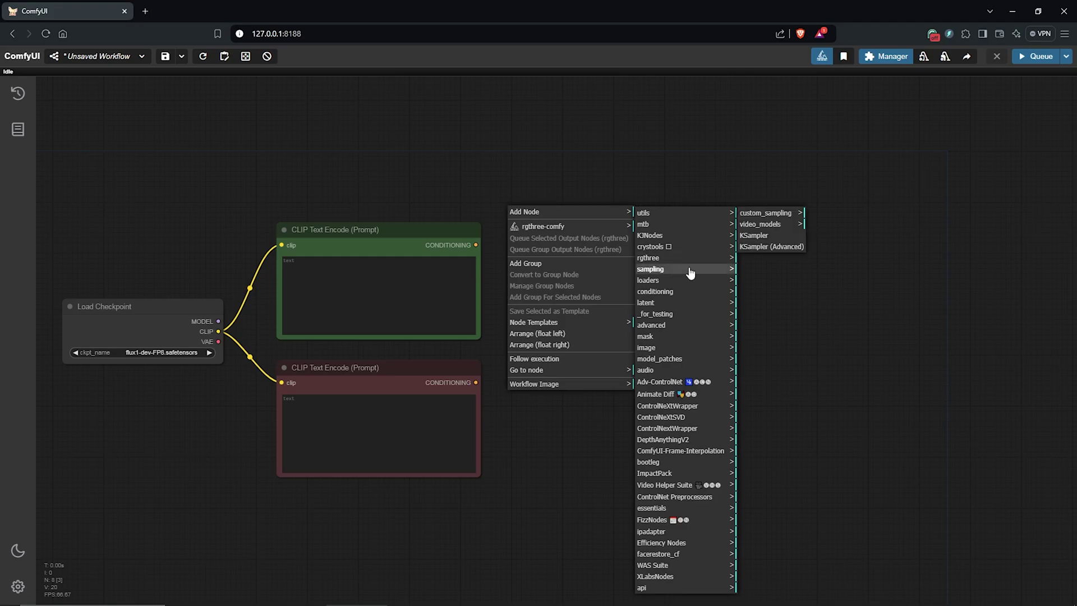
left_click(777, 236)
left_click_drag(593, 205, 644, 192)
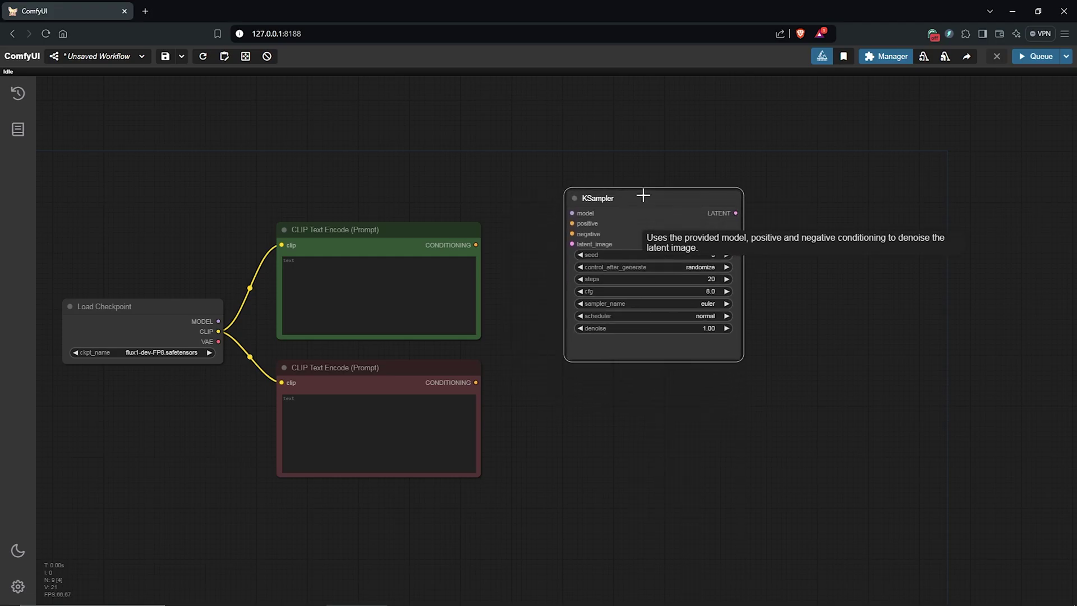
- Wire green prompt to positive, red to negative, and MODEL via a reroute to KSampler
left_click_drag(460, 245, 572, 230)
left_click_drag(460, 367, 508, 342)
left_click_drag(581, 267, 587, 255)
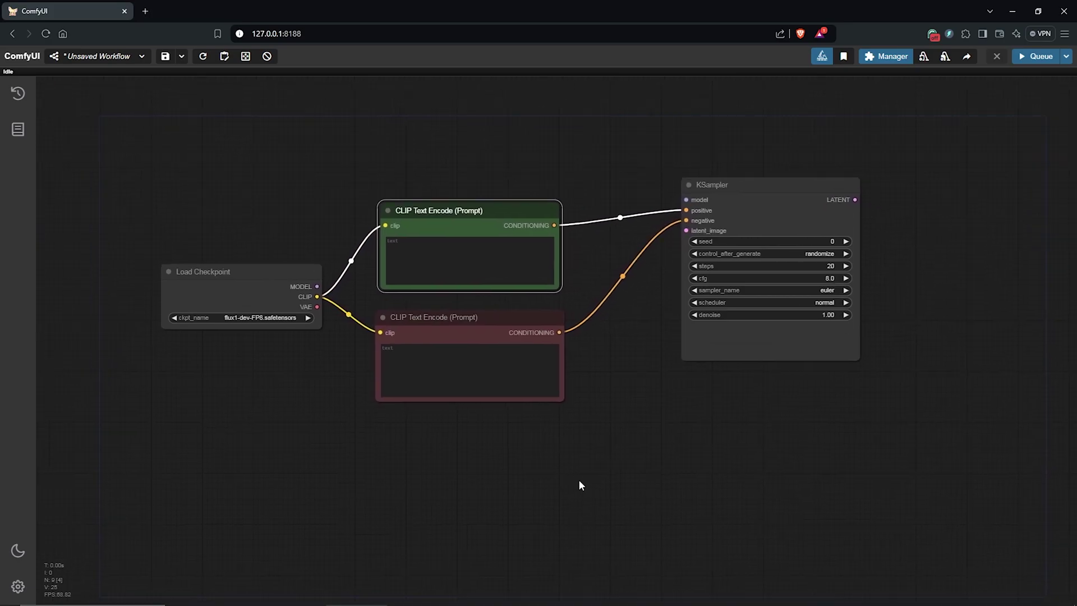
left_click_drag(334, 288, 707, 203)
left_click(344, 200)
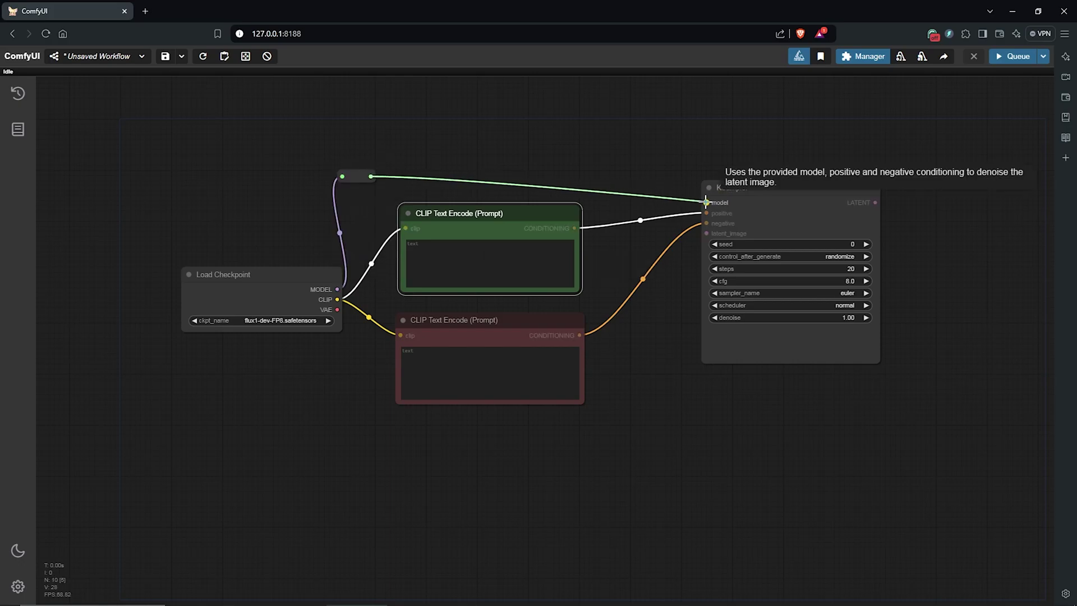
left_click_drag(846, 187, 846, 149)
scroll(528, 421, "down", 1)
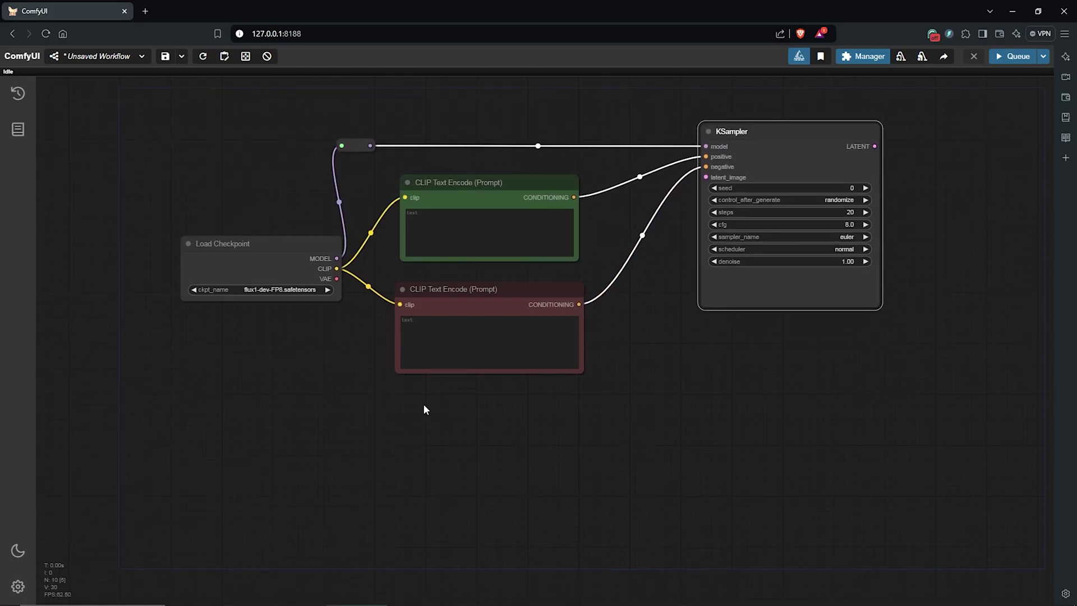
- Begin adding a node from the latent category of the canvas menu
right_click(401, 392)
left_click(405, 394)
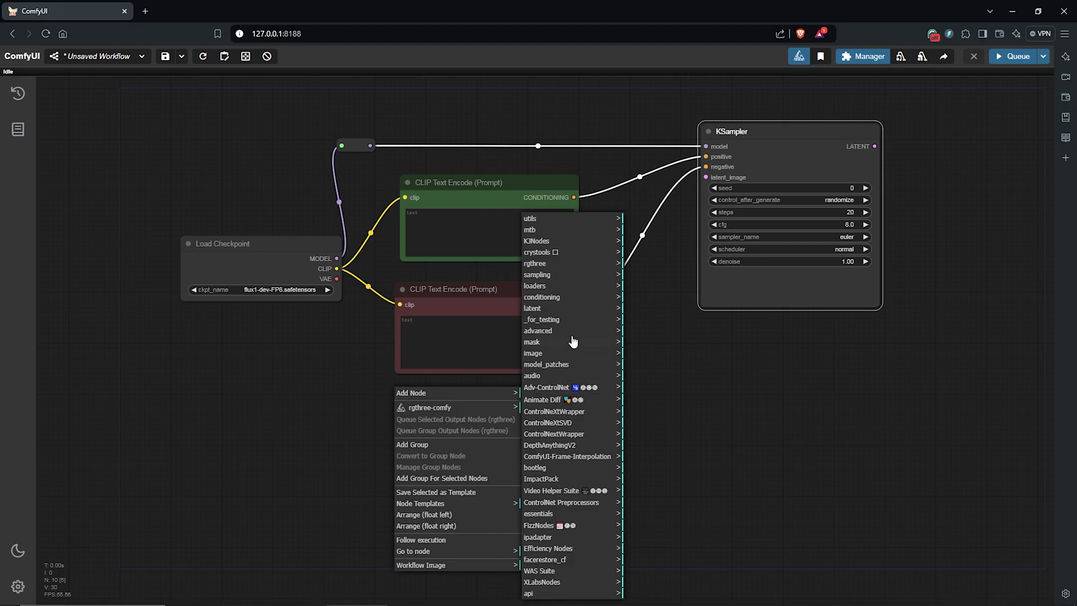
left_click(568, 309)
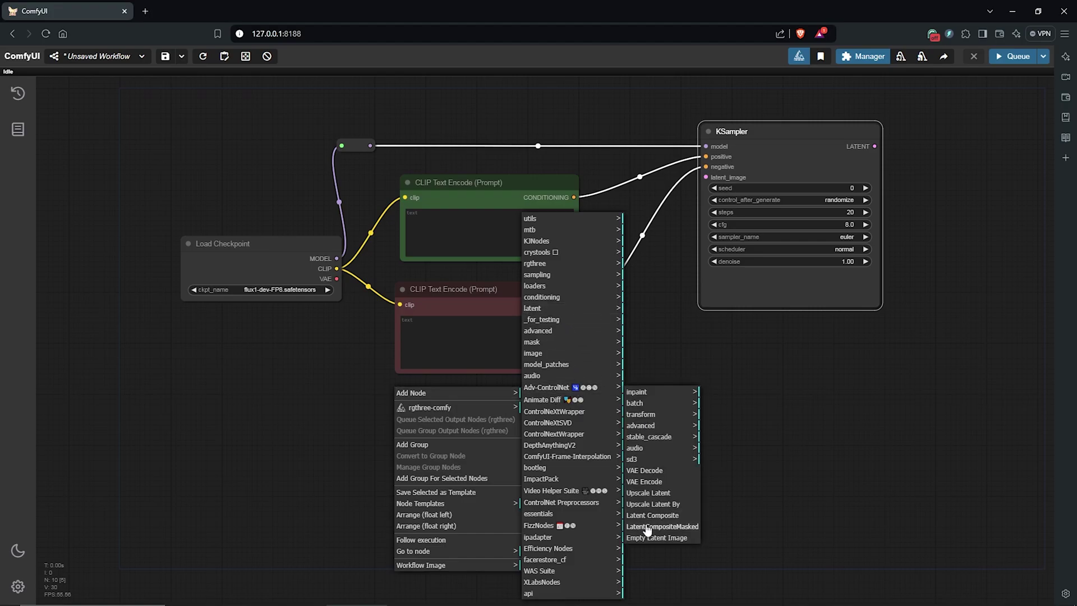
- Add an Empty Latent Image node and connect it to the KSampler's latent_image input
left_click(652, 539)
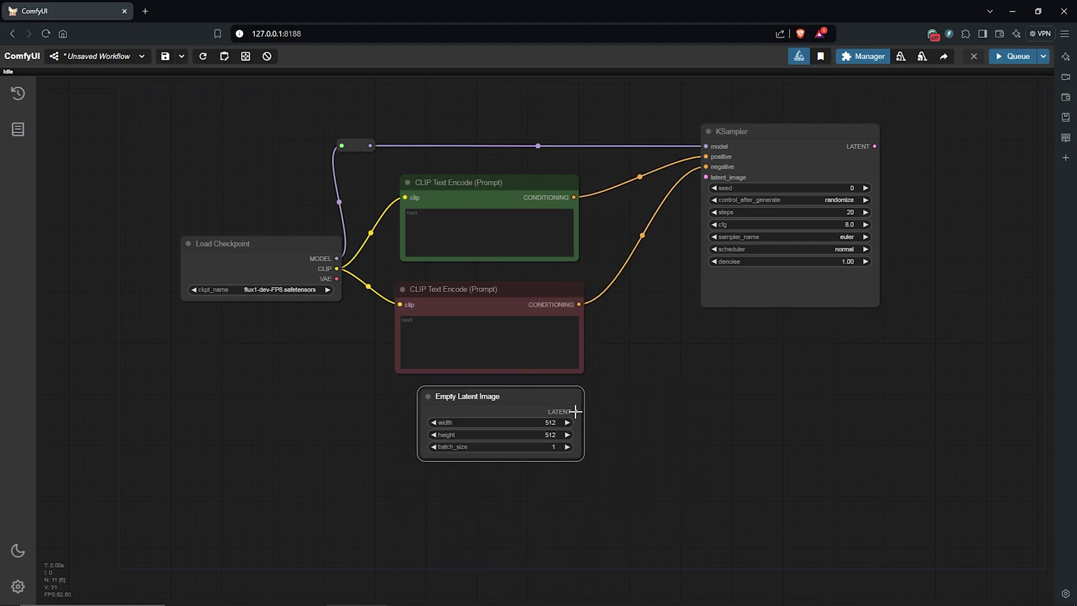
left_click_drag(577, 411, 706, 178)
scroll(682, 411, "down", 1)
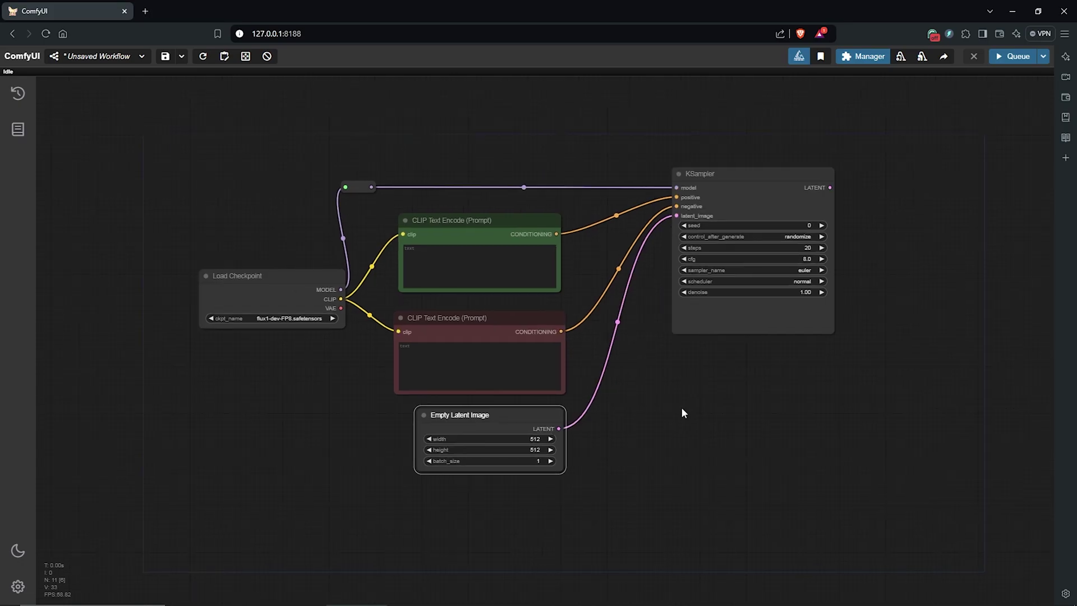
left_click_drag(683, 412, 552, 450)
- Add a VAE Decode node from the KSampler's LATENT output, feeding a Save Image node, and enlarge Save Image
left_click_drag(699, 209, 761, 216)
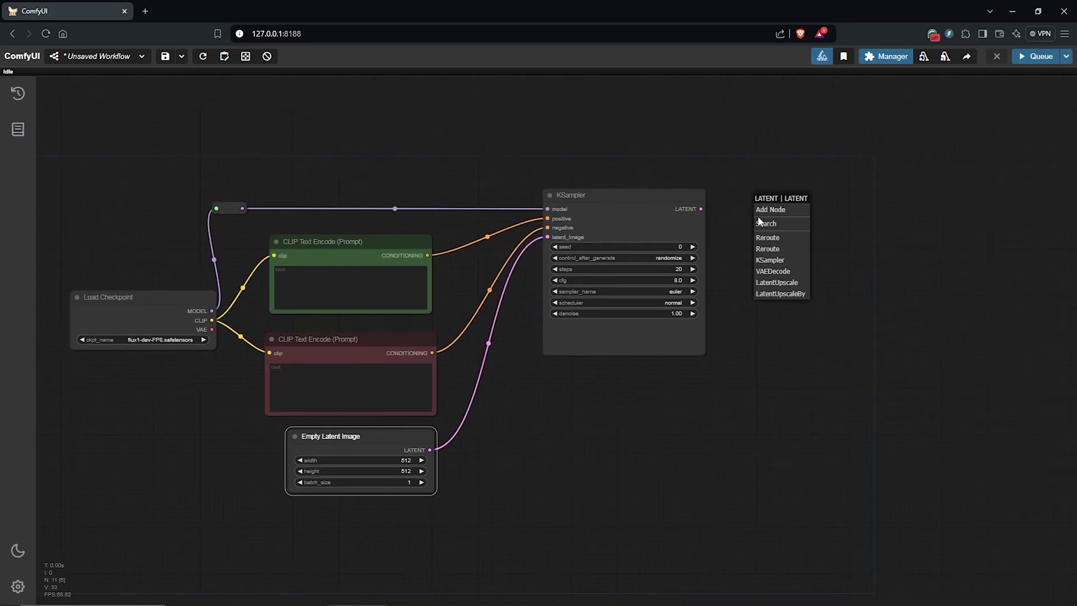
left_click(773, 271)
left_click_drag(841, 209, 701, 247)
left_click(828, 286)
left_click_drag(793, 284, 892, 500)
scroll(642, 405, "down", 3)
scroll(665, 422, "up", 2)
- Route the checkpoint's VAE to VAE Decode through two aligned reroute nodes
left_click_drag(287, 306, 257, 308)
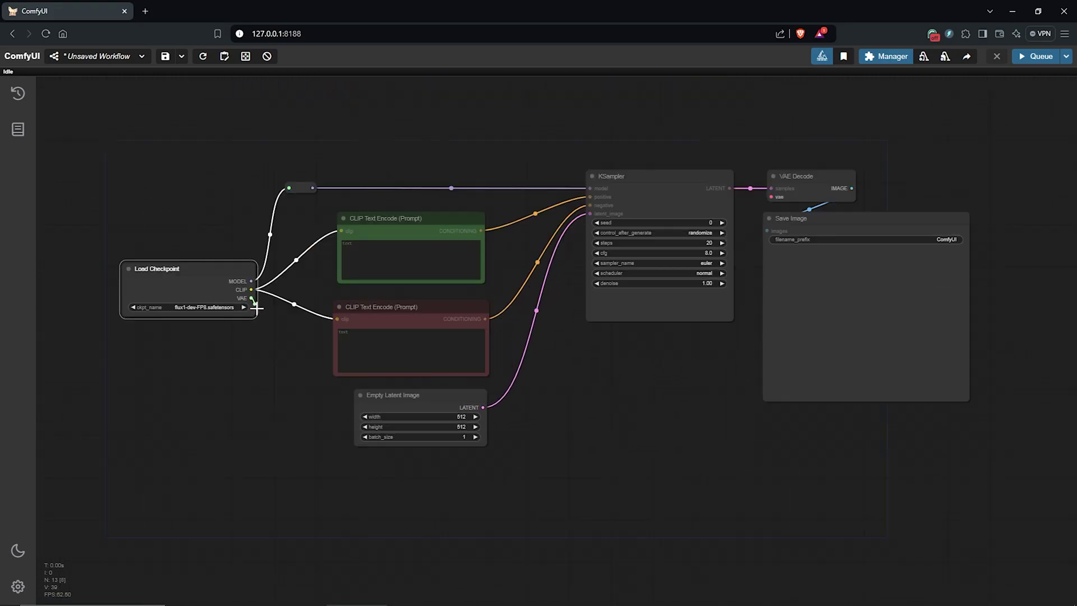
left_click_drag(273, 437, 272, 438)
left_click(307, 497)
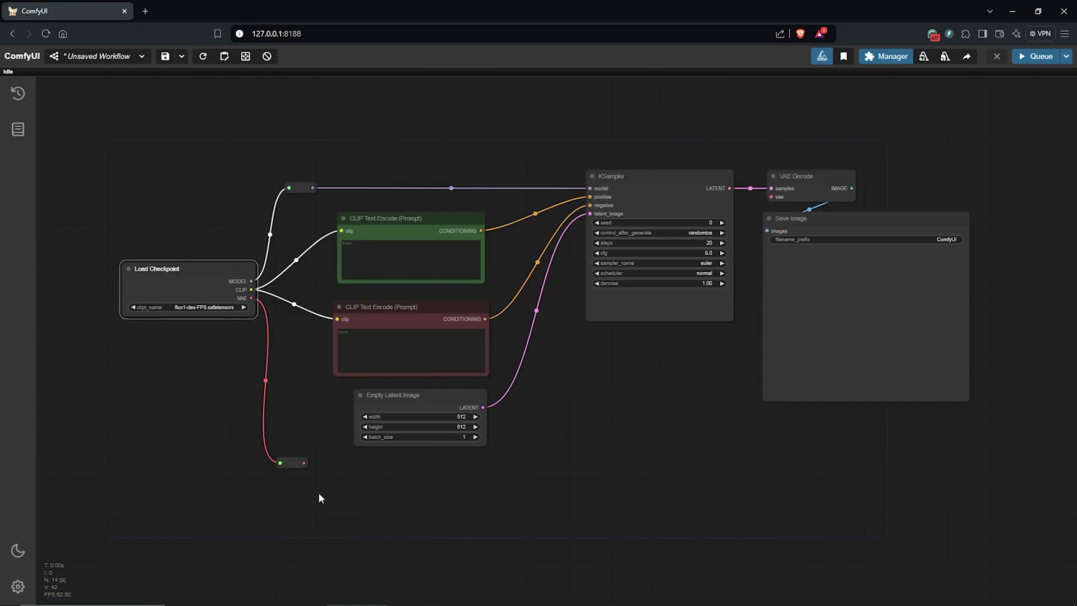
left_click_drag(306, 475, 771, 197)
left_click(693, 503)
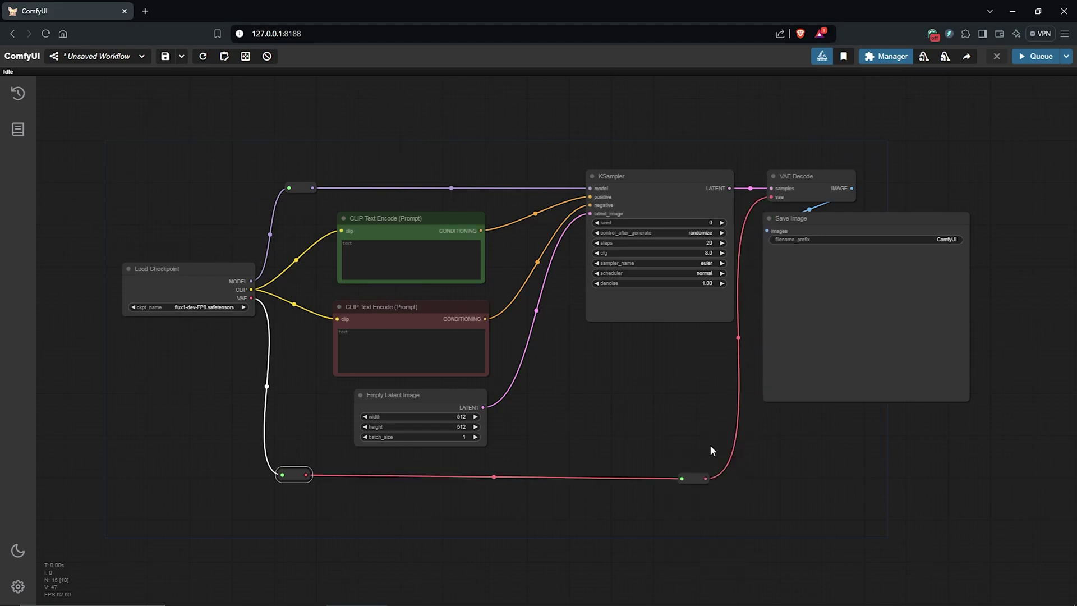
left_click_drag(694, 475, 688, 472)
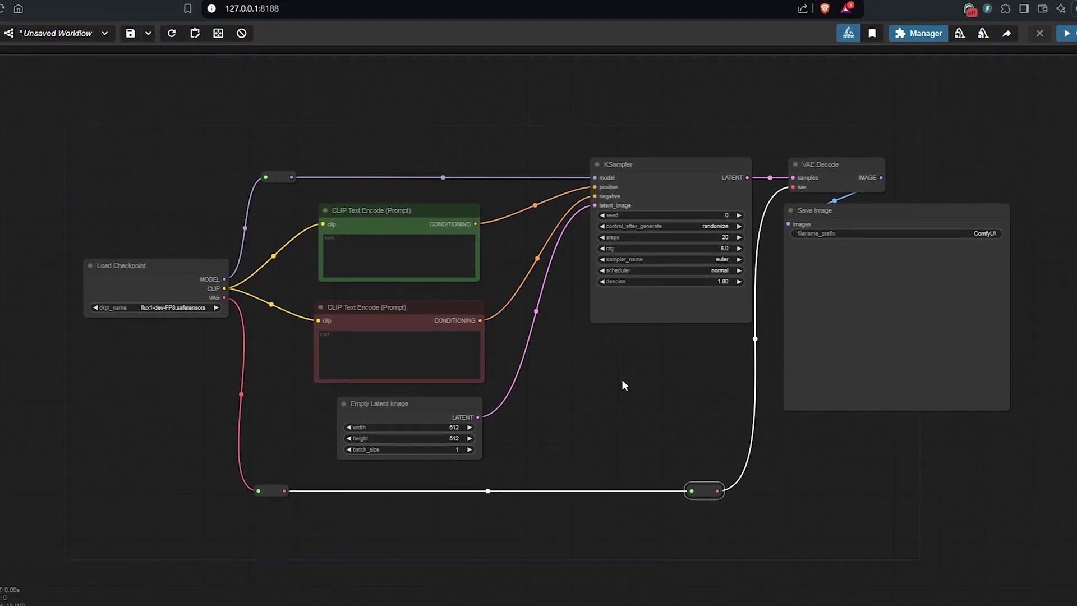
- Write the positive prompt 'A Chef Octopus, hyper-realistic oil painting, character sheet, in different poses and…'
scroll(504, 227, "up", 5)
left_click_drag(504, 227, 820, 311)
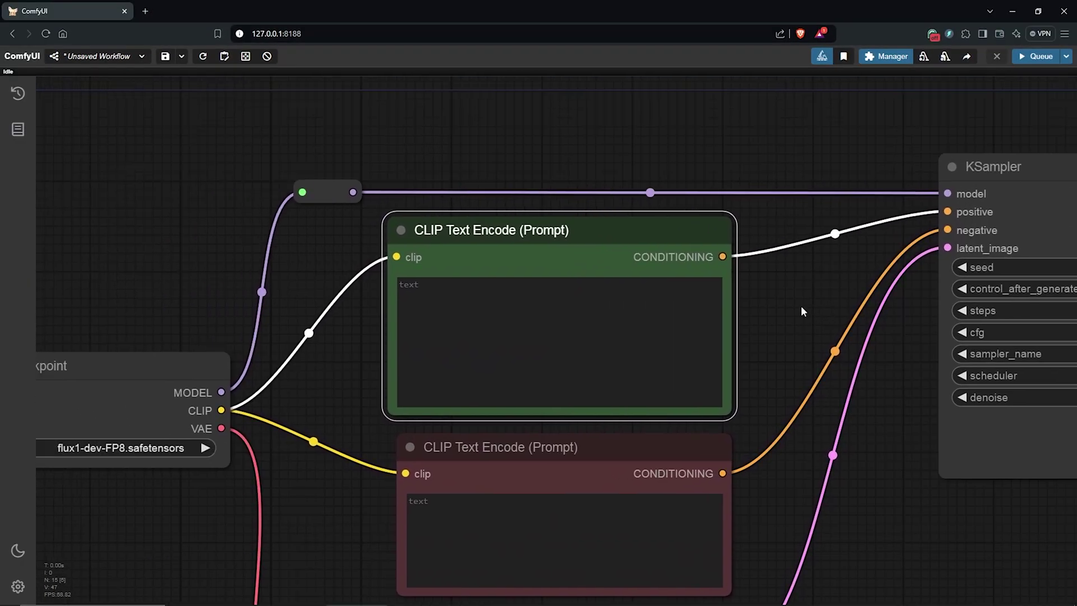
key(".")
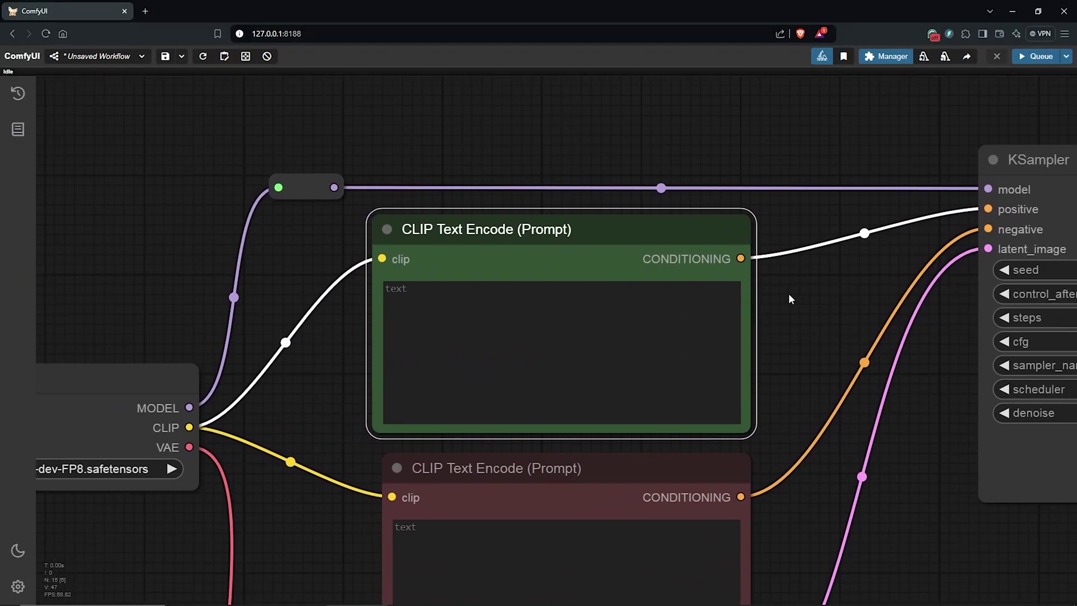
left_click(430, 306)
type("A Chef Octopus,")
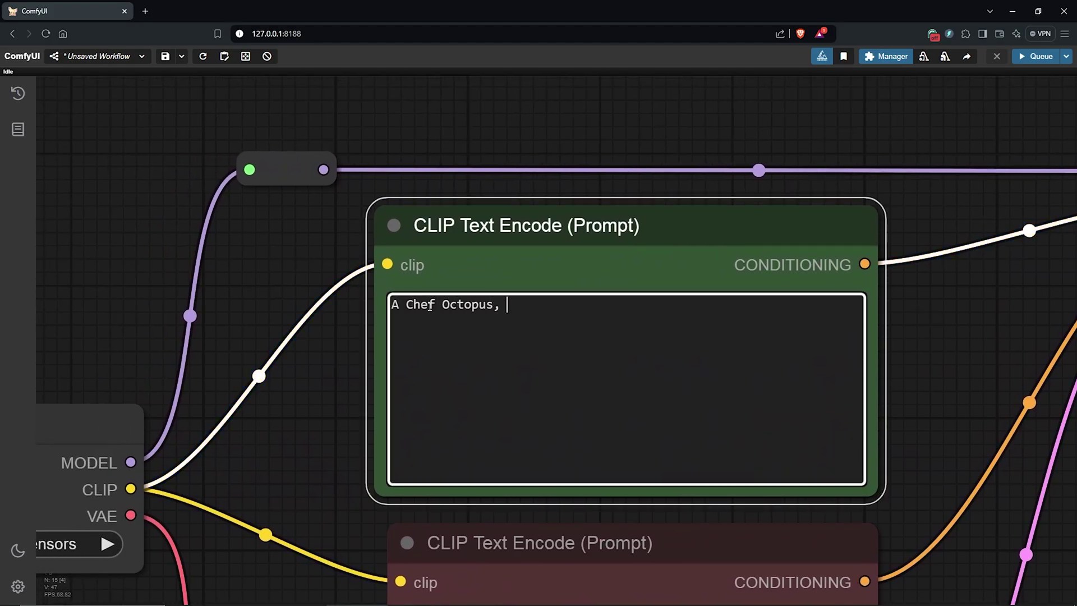
type(" hyper-realistic oil painting, character s")
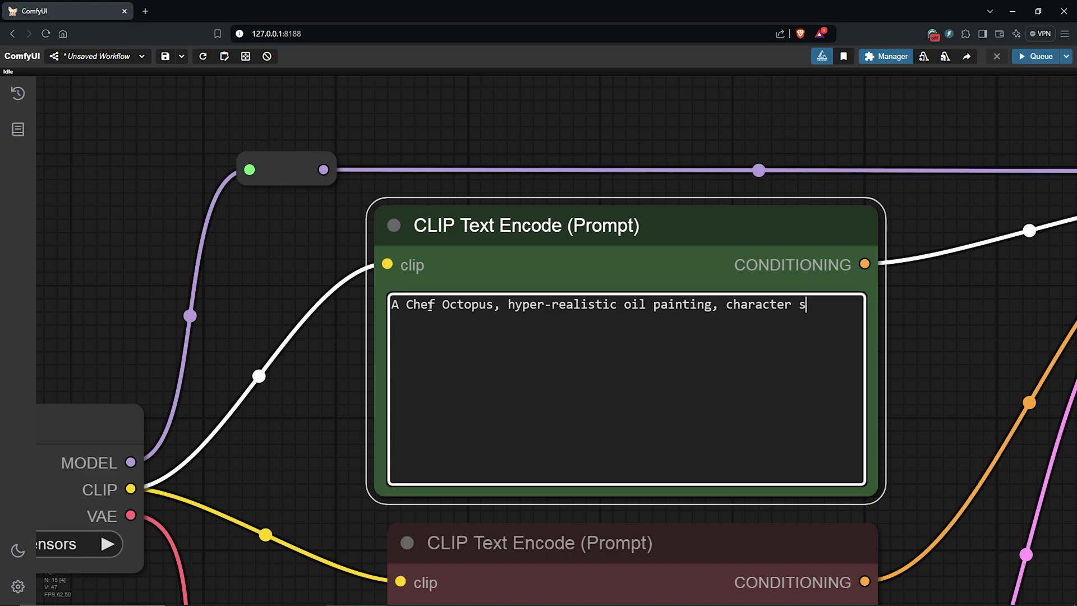
type("heet, in different poses and angles, including front view,")
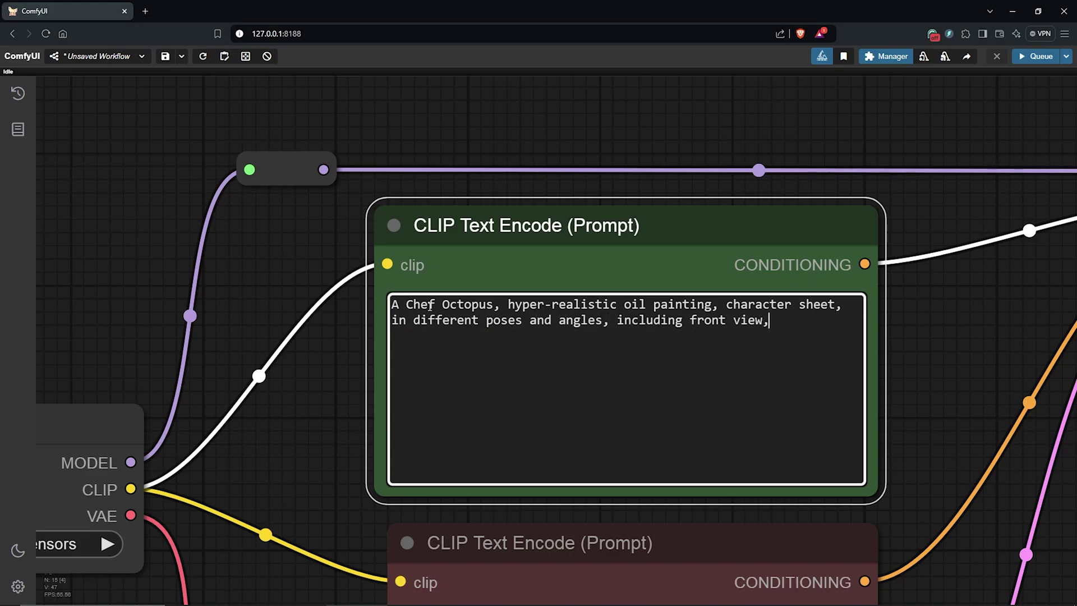
type(" side view, and back view, turnaround sheet, floating in outer space kitchen background, visible face, portrait.")
- Collapse the empty negative prompt node and move it down and to the right
scroll(927, 359, "down", 3)
scroll(923, 371, "down", 4)
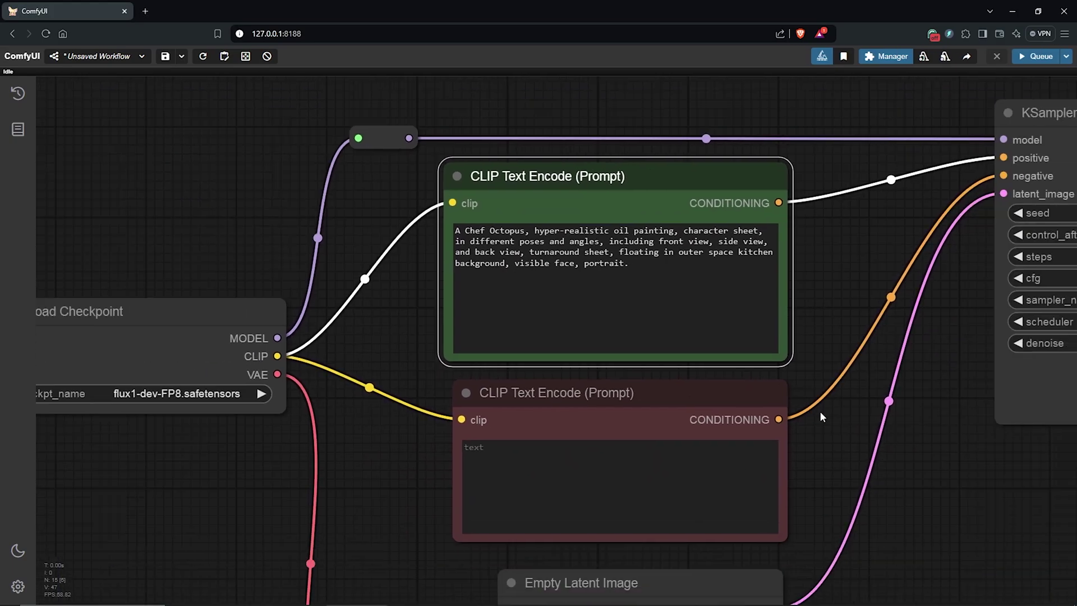
scroll(813, 398, "down", 2)
left_click(582, 348)
right_click(583, 349)
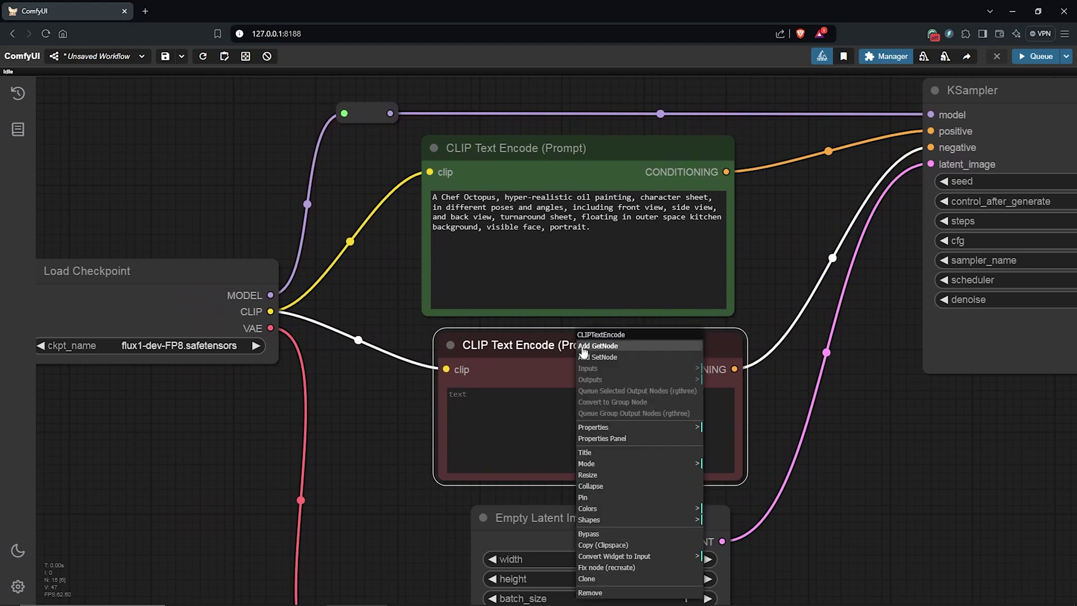
left_click(598, 485)
left_click_drag(553, 343, 570, 379)
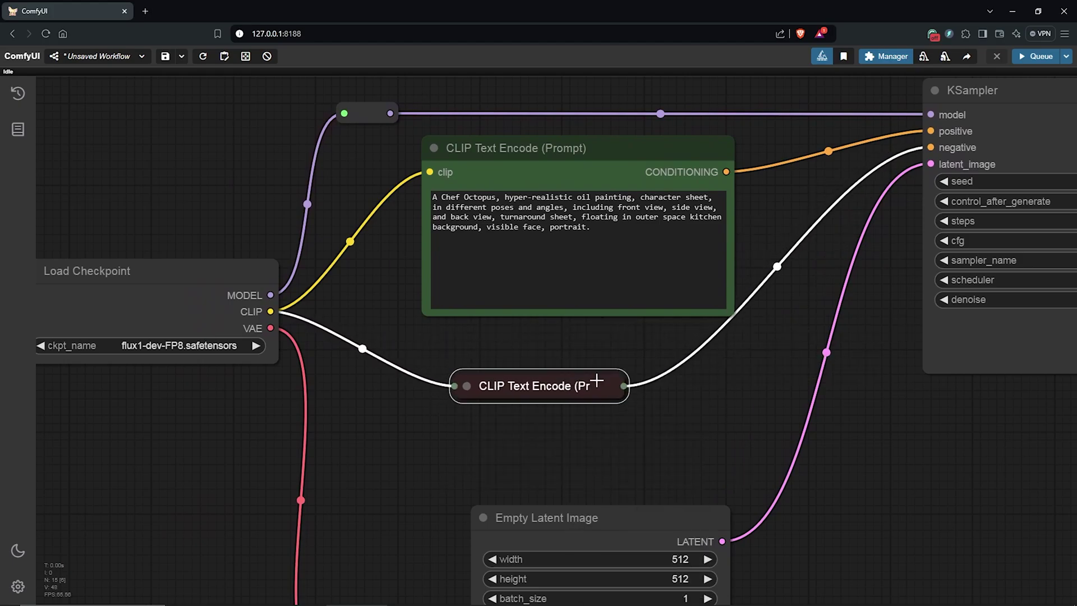
- Set the Empty Latent Image size to 1216 wide by 832 high
scroll(644, 351, "down", 3)
left_click_drag(488, 453, 468, 400)
scroll(625, 414, "up", 3)
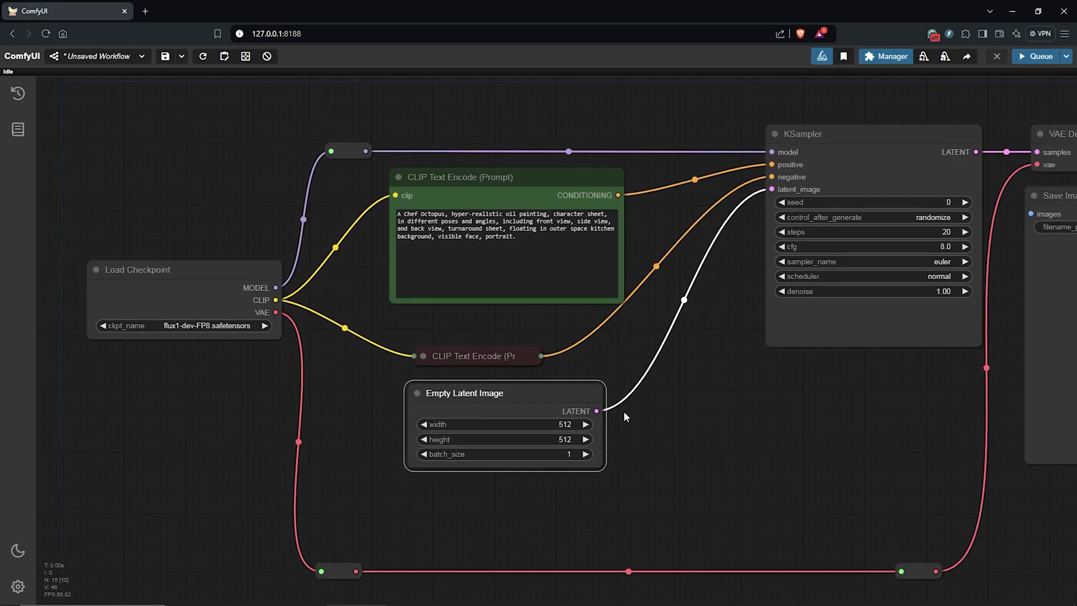
left_click(586, 449)
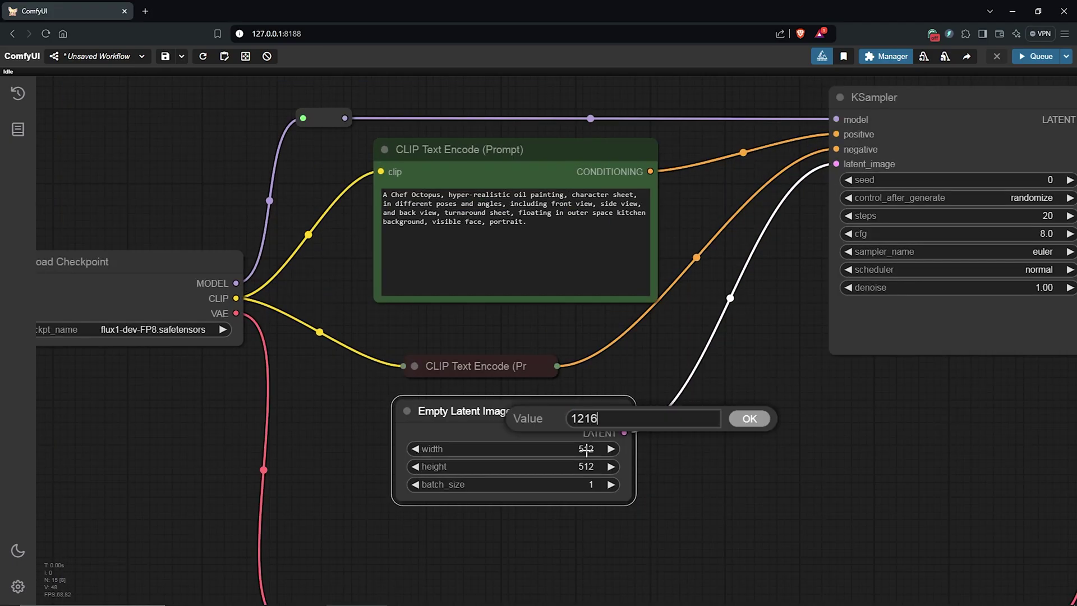
key("Return")
left_click(588, 467)
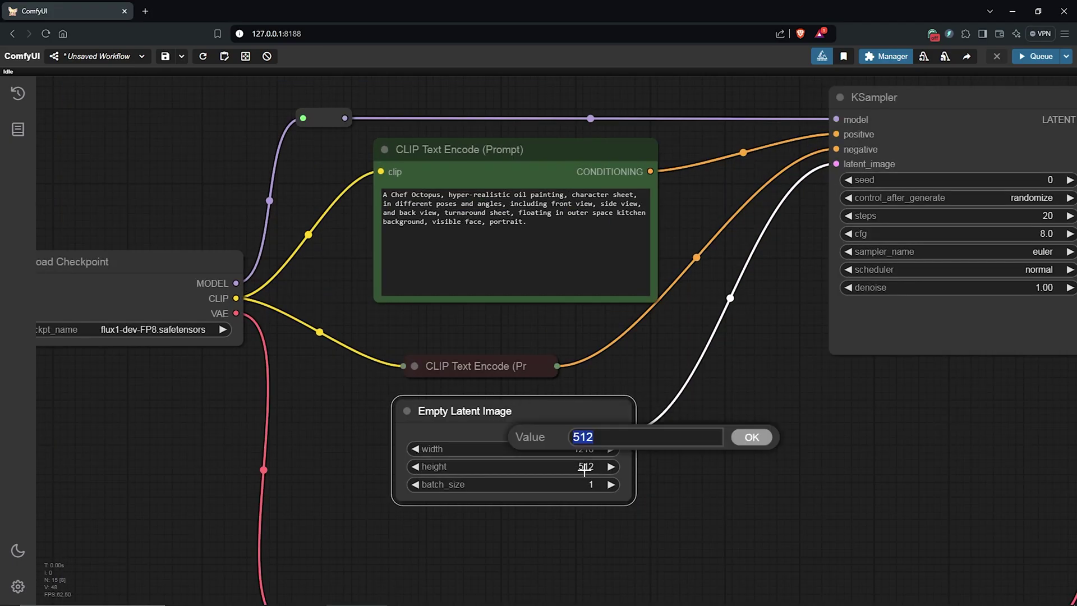
type("832")
key("Return")
- Set the KSampler seed to 12 with control_after_generate fixed
scroll(675, 419, "down", 5)
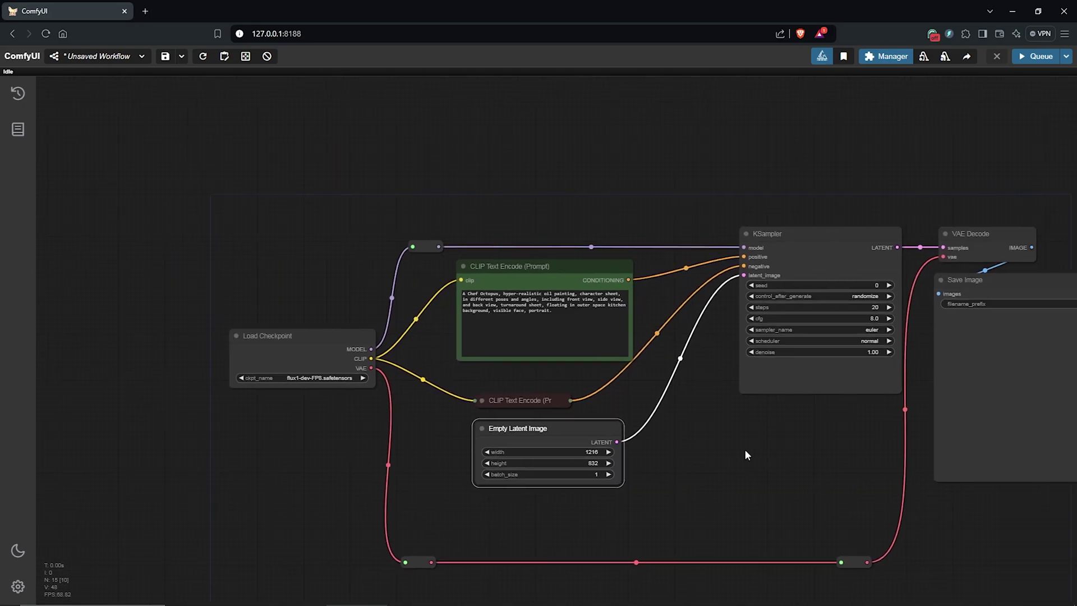
left_click_drag(745, 449, 605, 426)
scroll(605, 426, "up", 6)
scroll(785, 235, "up", 2)
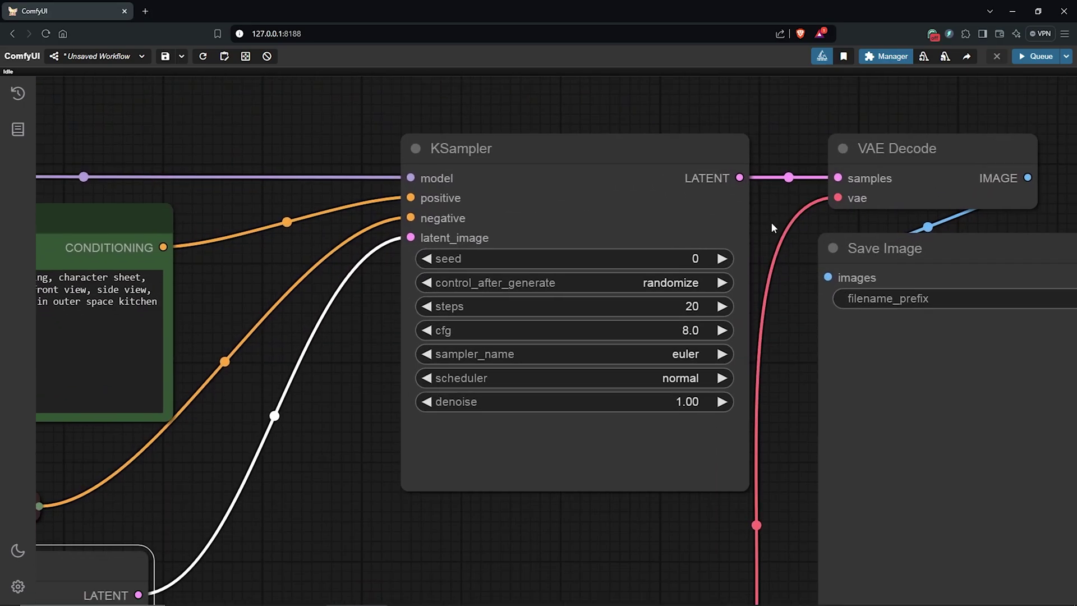
left_click(695, 258)
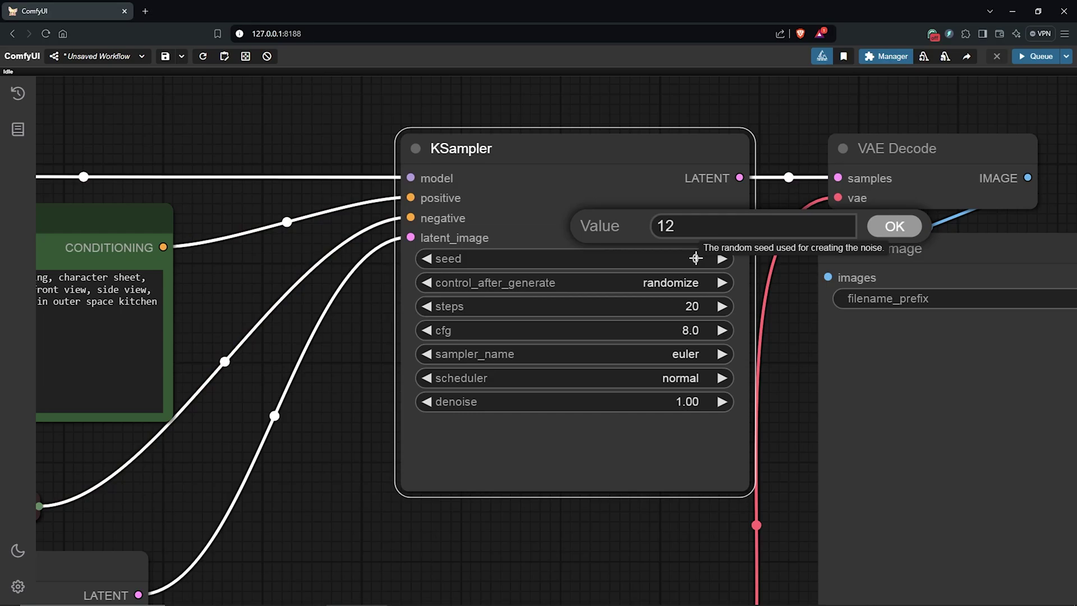
key("Return")
left_click(640, 283)
left_click(660, 271)
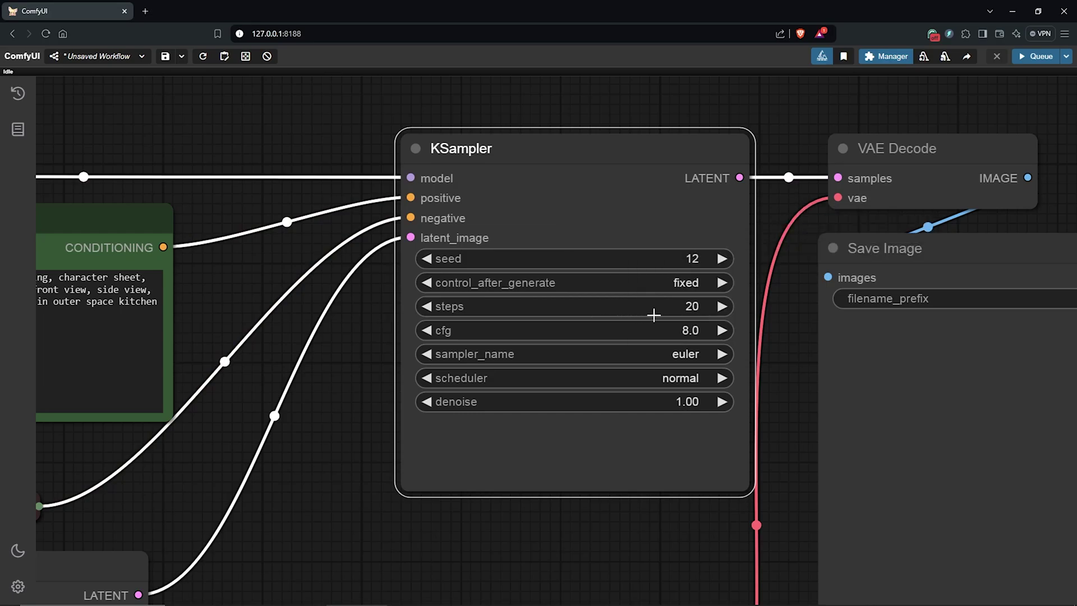
- Set the KSampler cfg to 1 and the scheduler to simple
left_click(695, 330)
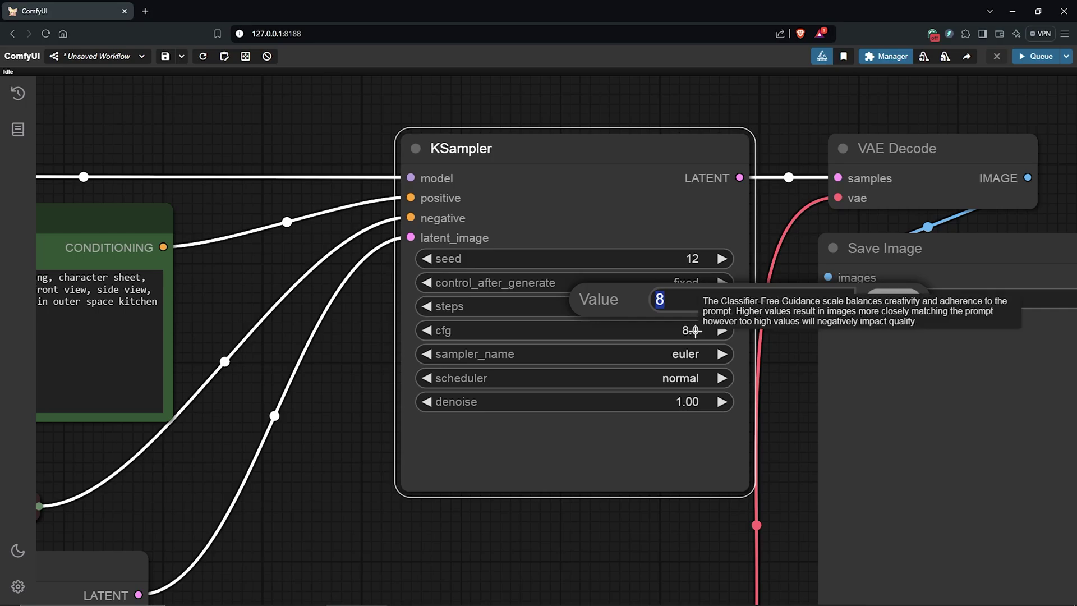
type("1")
key("Return")
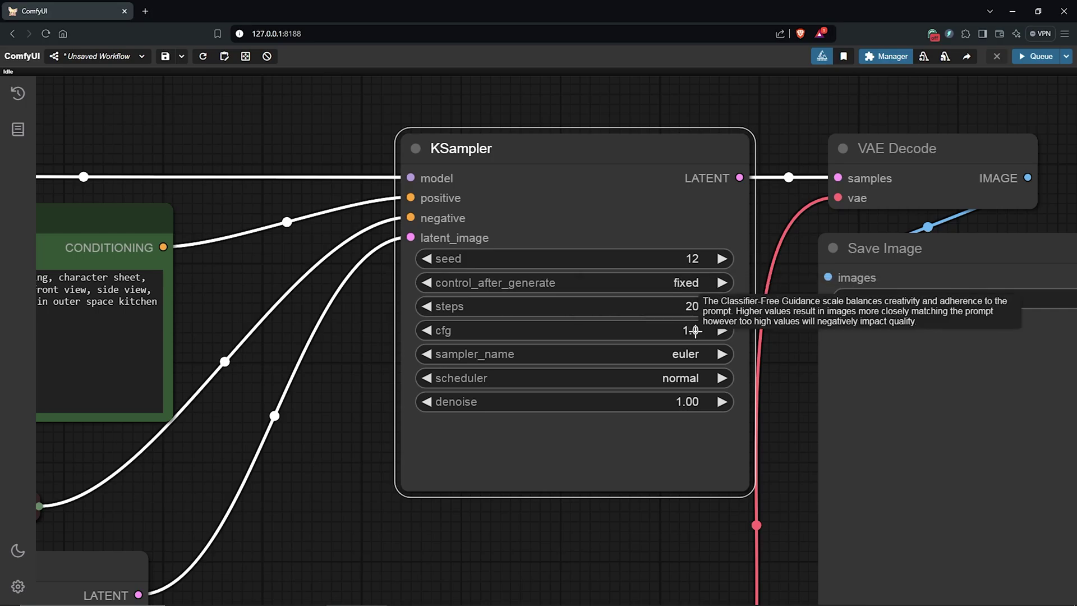
left_click(672, 378)
left_click(649, 454)
scroll(673, 548, "down", 5)
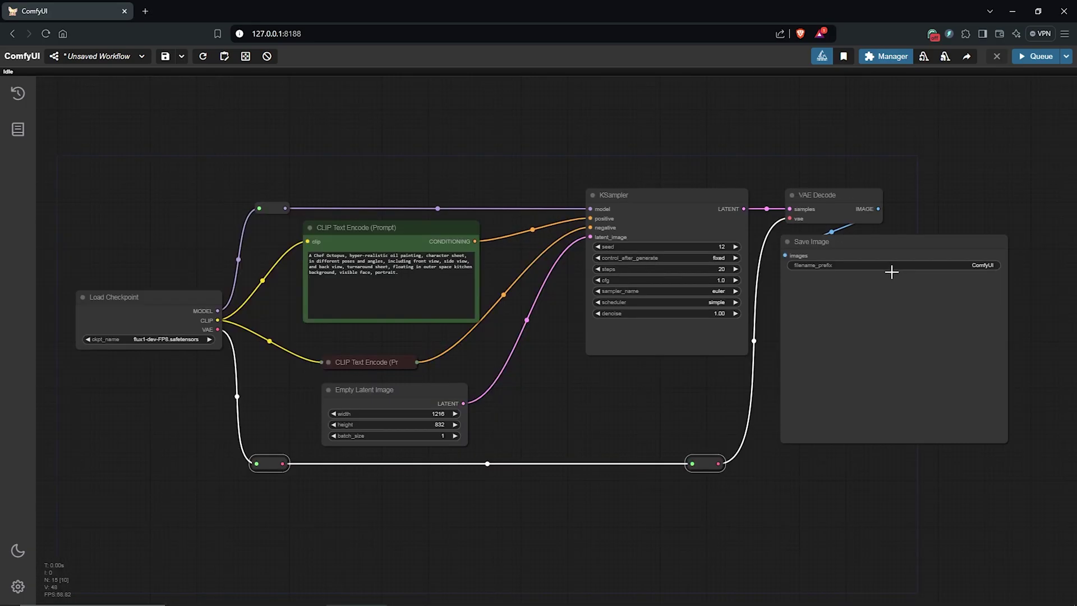
- Queue the workflow and view the generated chef octopus image in Save Image
left_click(885, 243)
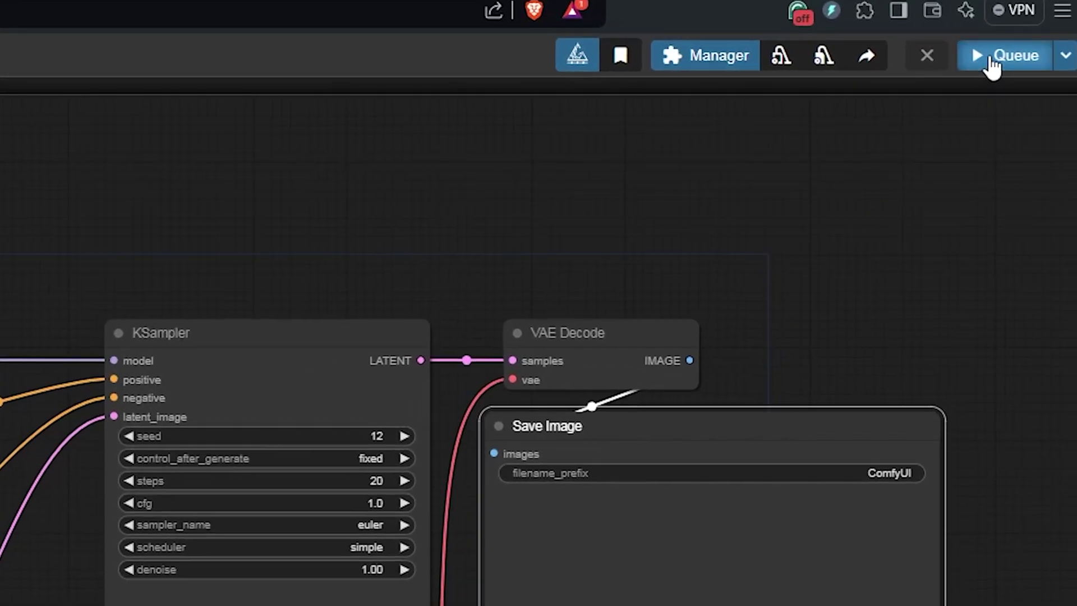
left_click(992, 56)
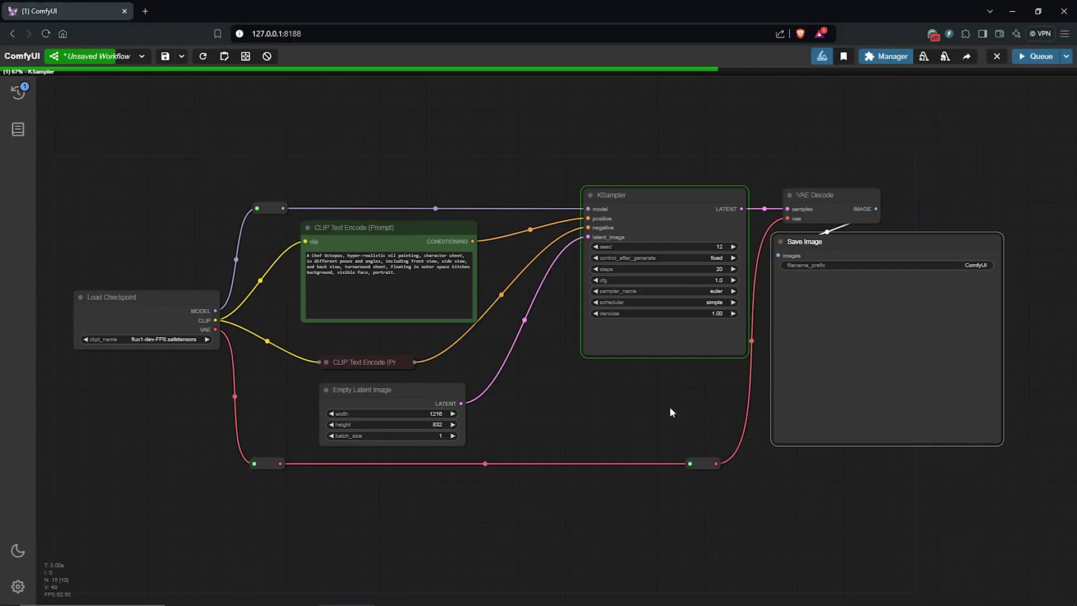
scroll(550, 439, "up", 5)
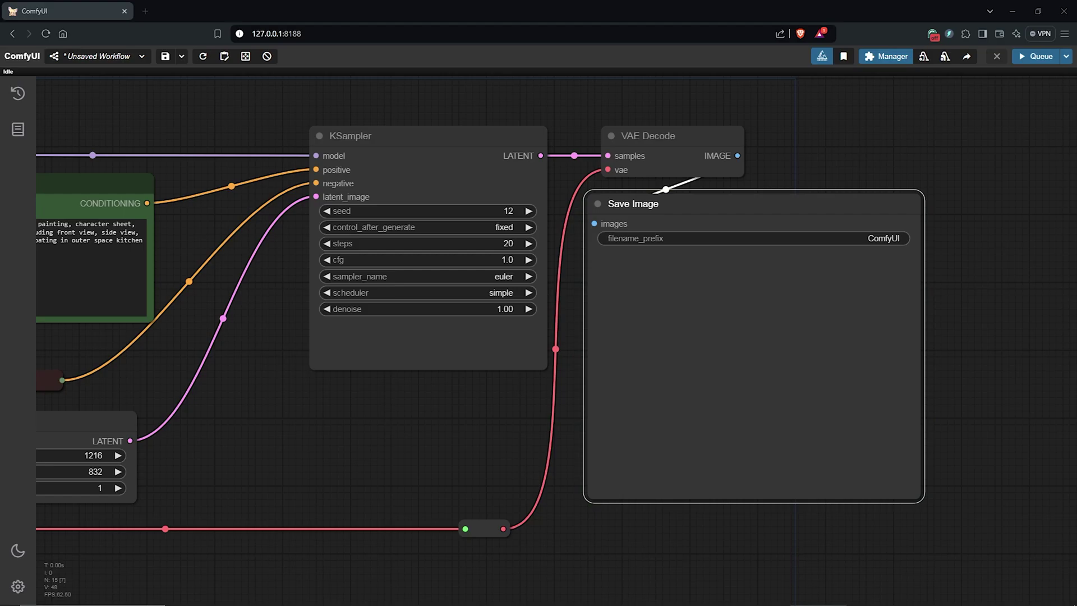
left_click_drag(767, 209, 767, 202)
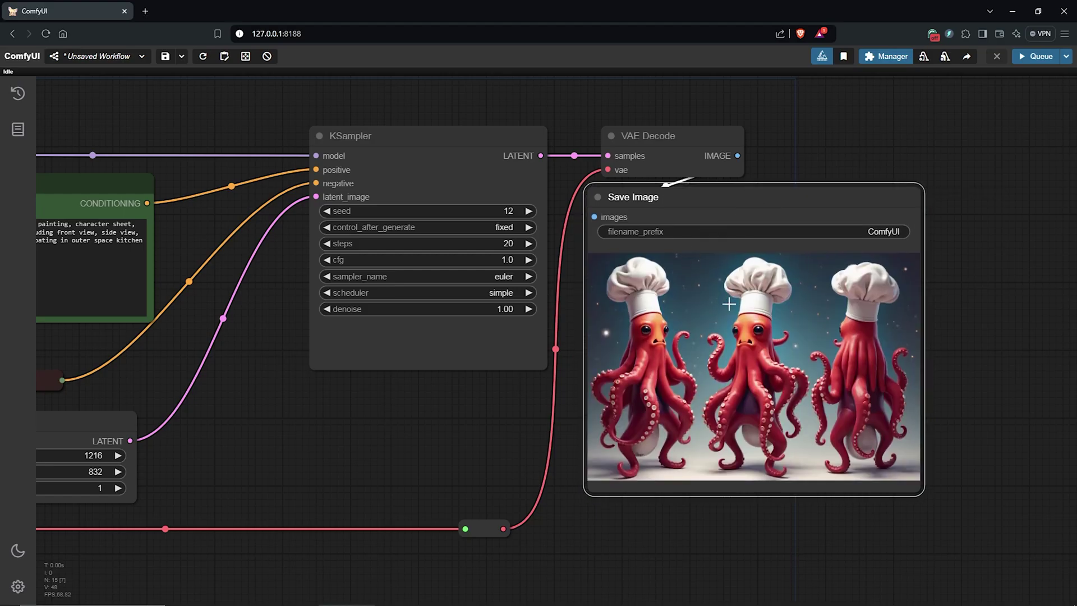
scroll(938, 331, "up", 2)
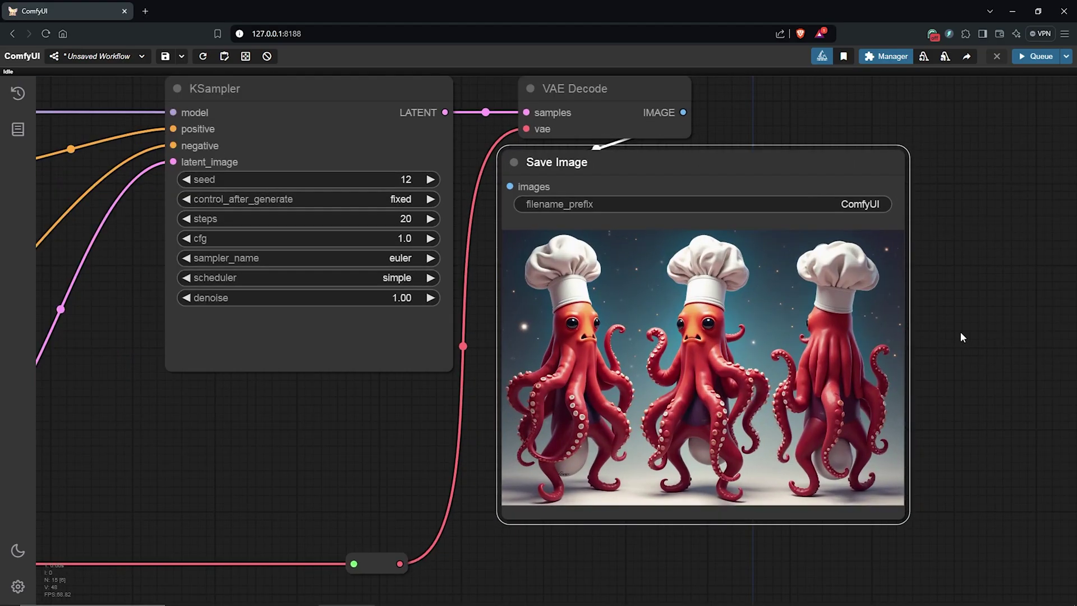
left_click_drag(961, 331, 1008, 364)
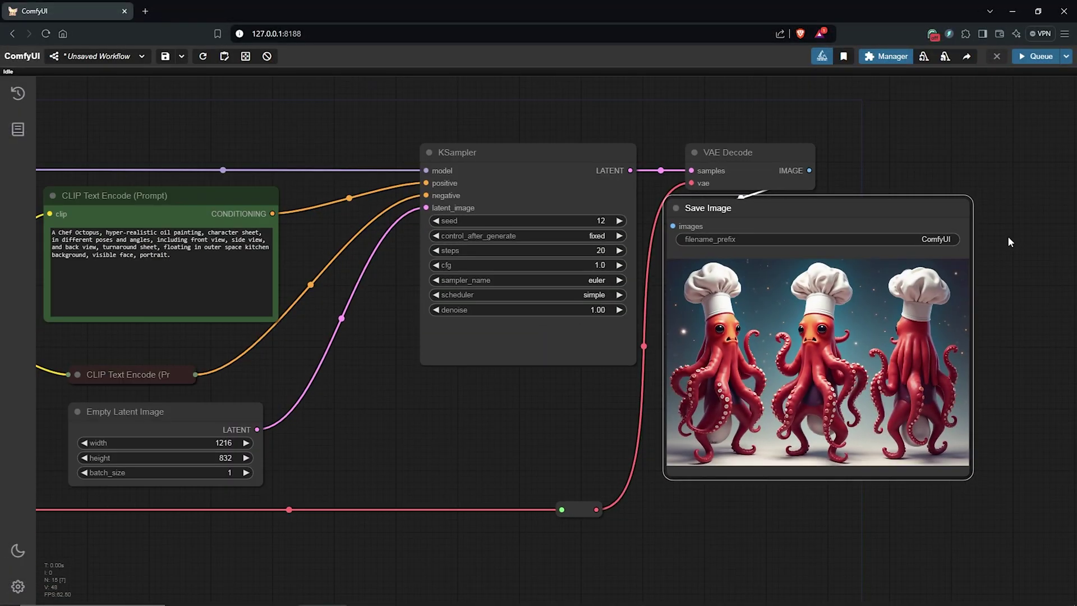
- Add a group around the text-to-image nodes and title it 'Text To Image'
scroll(1007, 236, "down", 4)
right_click(111, 145)
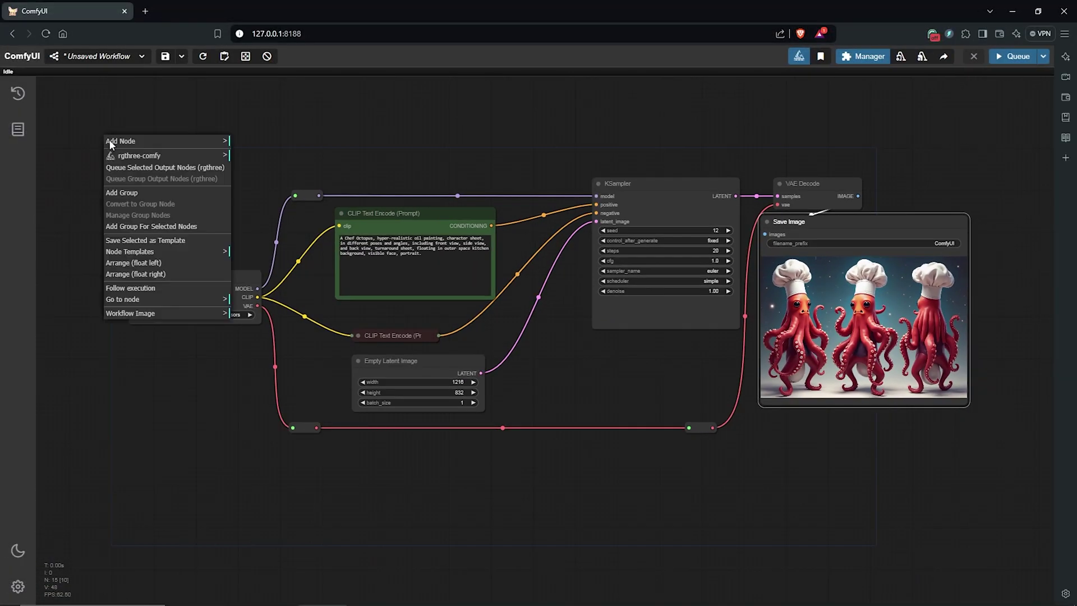
left_click(121, 193)
left_click_drag(371, 228, 753, 437)
double_click(137, 161)
type("Text To Image")
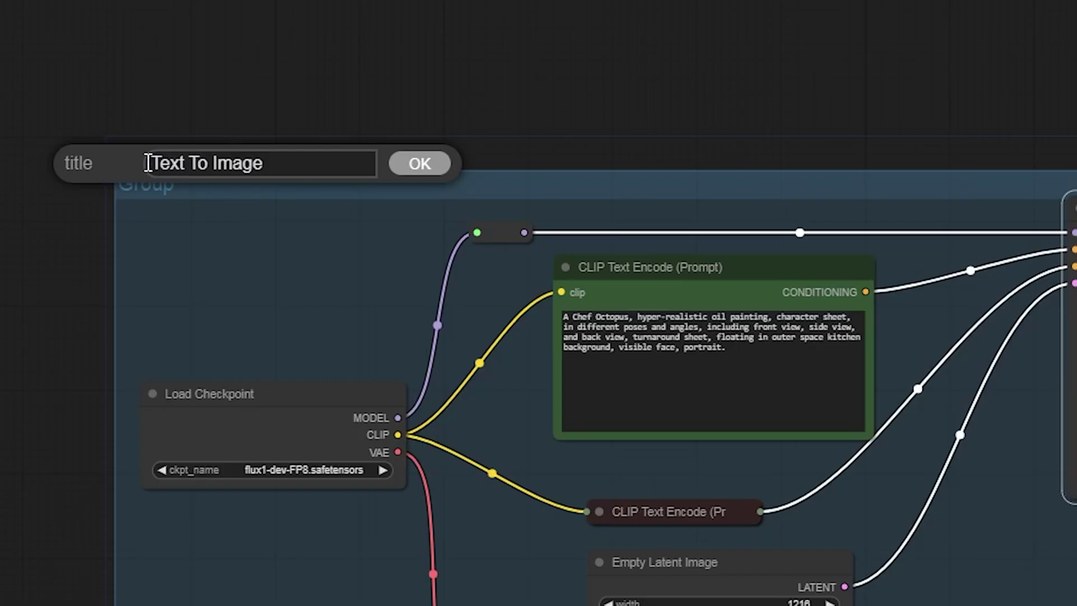
key("Return")
- Color the Text To Image group yellow and move the decode and save nodes outside it
right_click(167, 170)
left_click(185, 406)
left_click(304, 429)
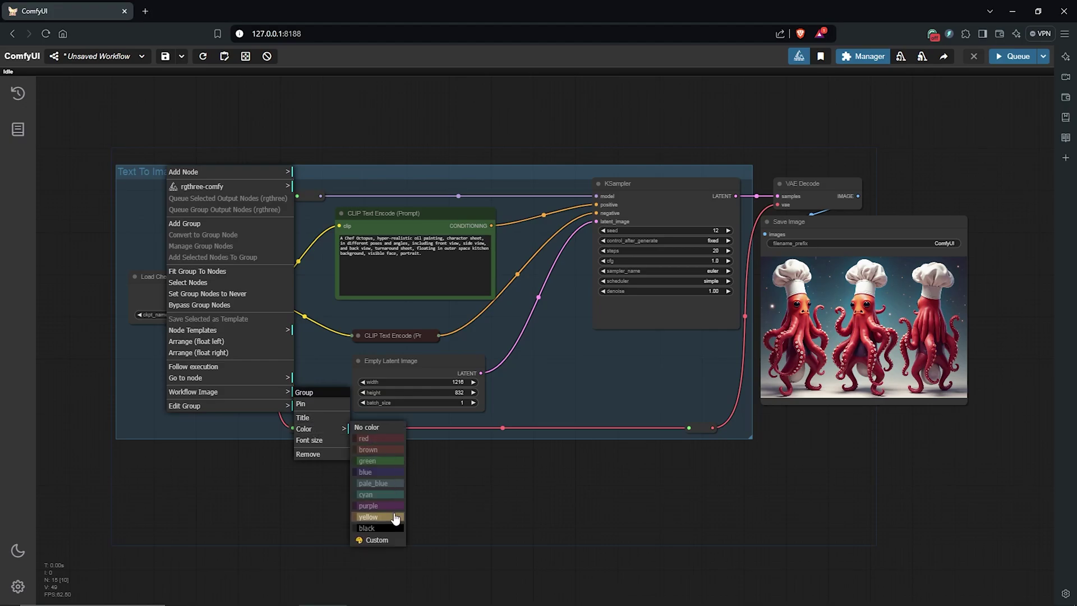
left_click(395, 517)
scroll(601, 488, "down", 3)
scroll(512, 297, "up", 2)
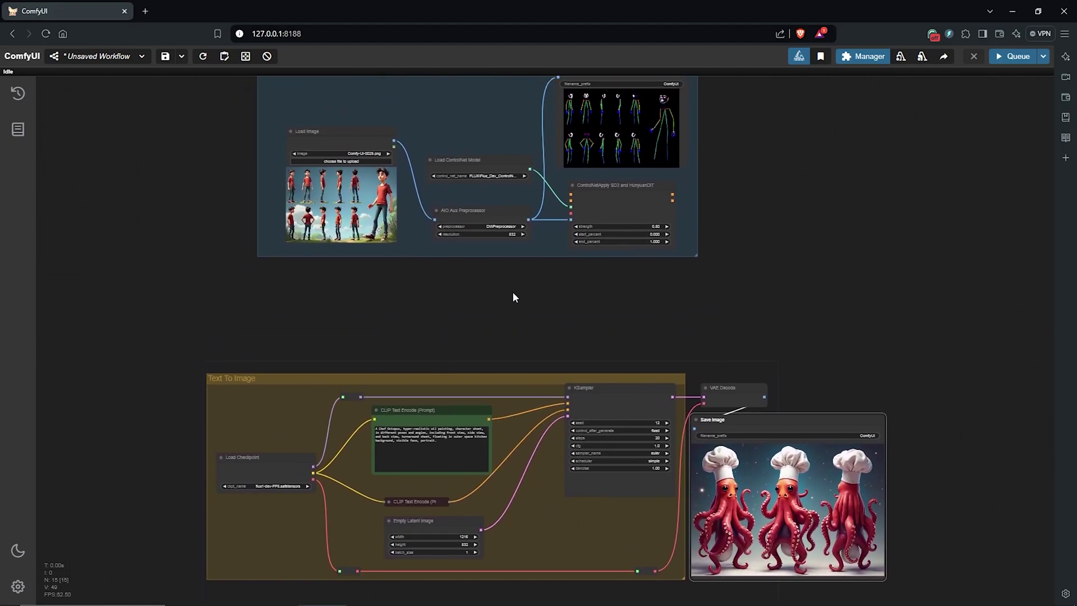
scroll(513, 298, "down", 1)
- Disconnect the CLIP Text Encode prompts from the KSampler's positive and negative inputs
scroll(423, 182, "up", 2)
left_click_drag(728, 362, 810, 362)
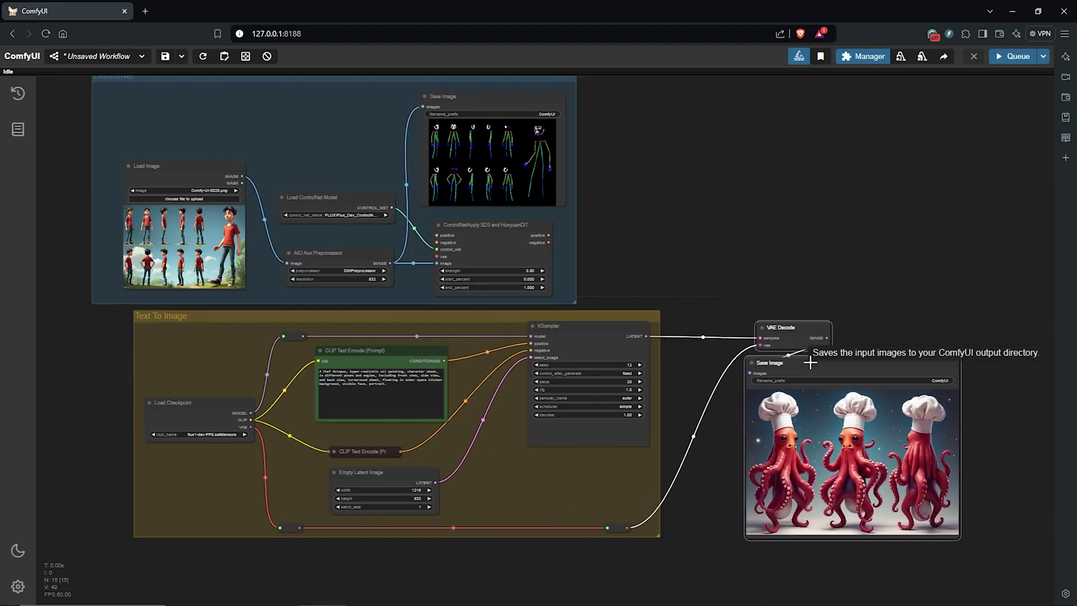
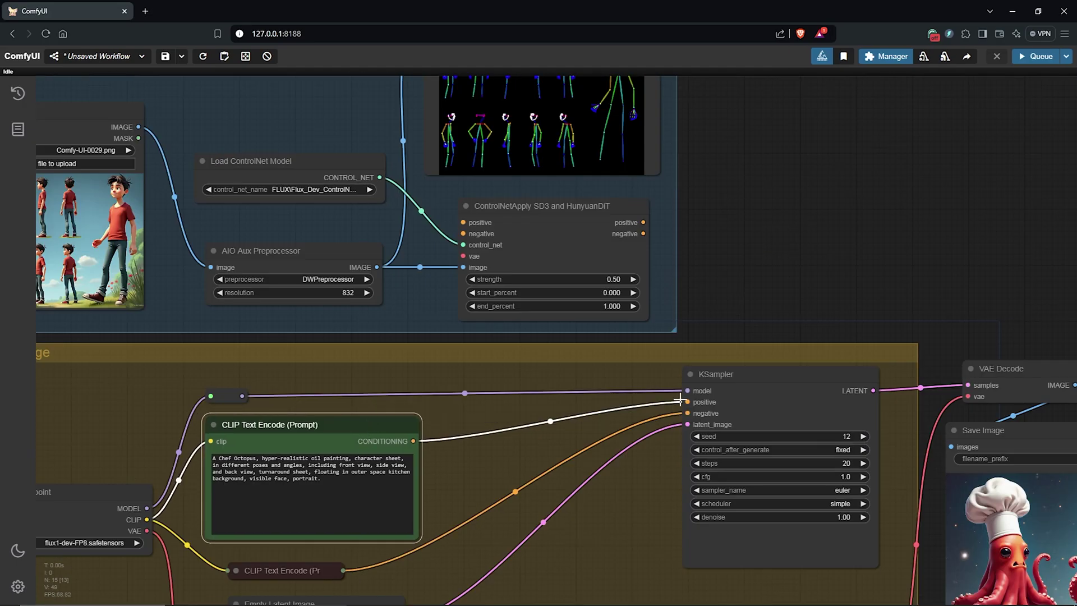
- Disconnect the CLIP Text Encode prompts from the KSampler's positive and negative inputs
left_click_drag(687, 402, 461, 223)
left_click_drag(686, 415, 462, 233)
scroll(489, 205, "up", 1)
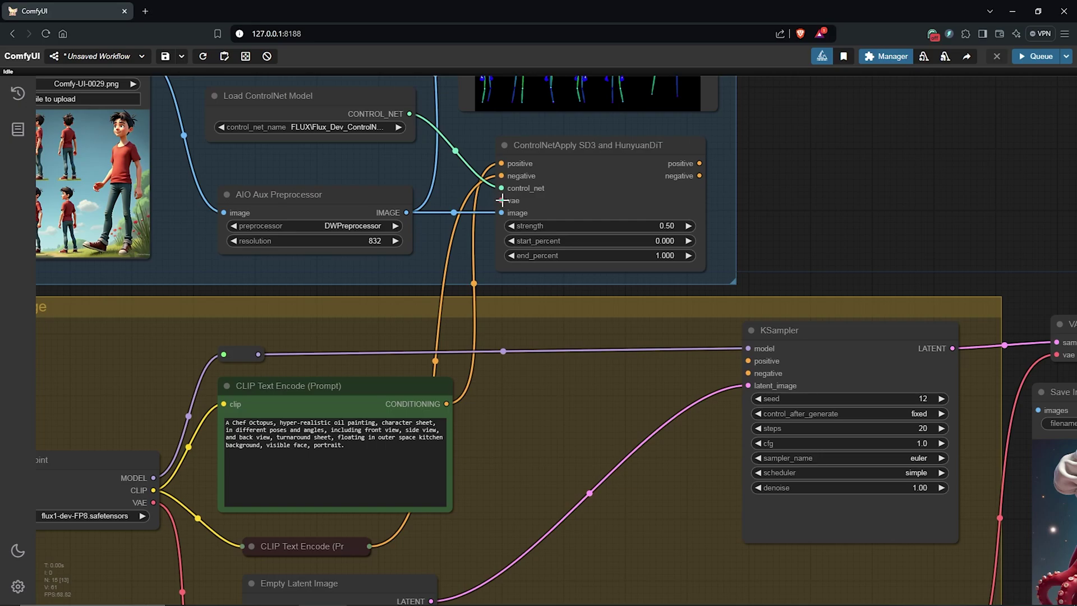
scroll(501, 201, "down", 4)
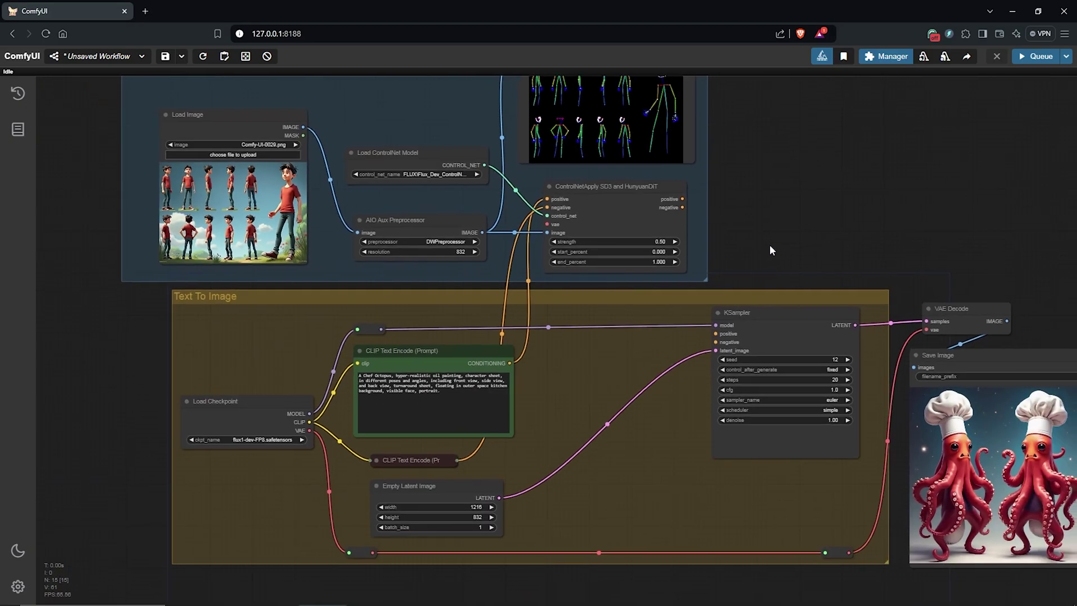
- Route the checkpoint VAE through a Reroute point into the ControlNet apply node
left_click_drag(306, 413, 363, 295)
left_click(343, 320)
left_click_drag(374, 295, 544, 207)
scroll(645, 202, "up", 5)
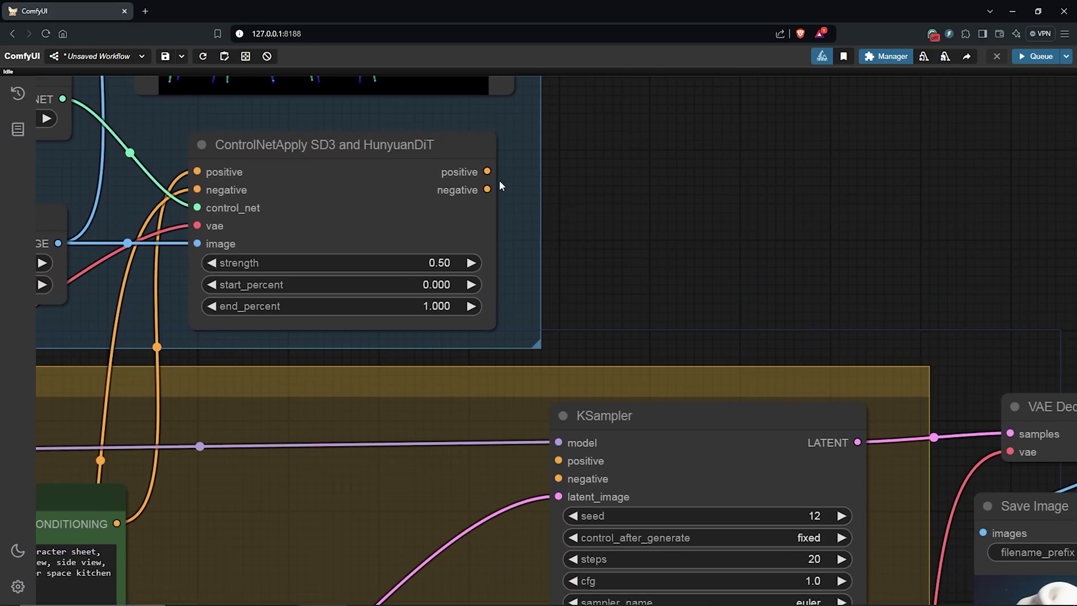
- Feed the ControlNet positive and negative conditioning into the KSampler and queue the workflow
left_click_drag(486, 172, 545, 477)
left_click_drag(616, 320, 613, 291)
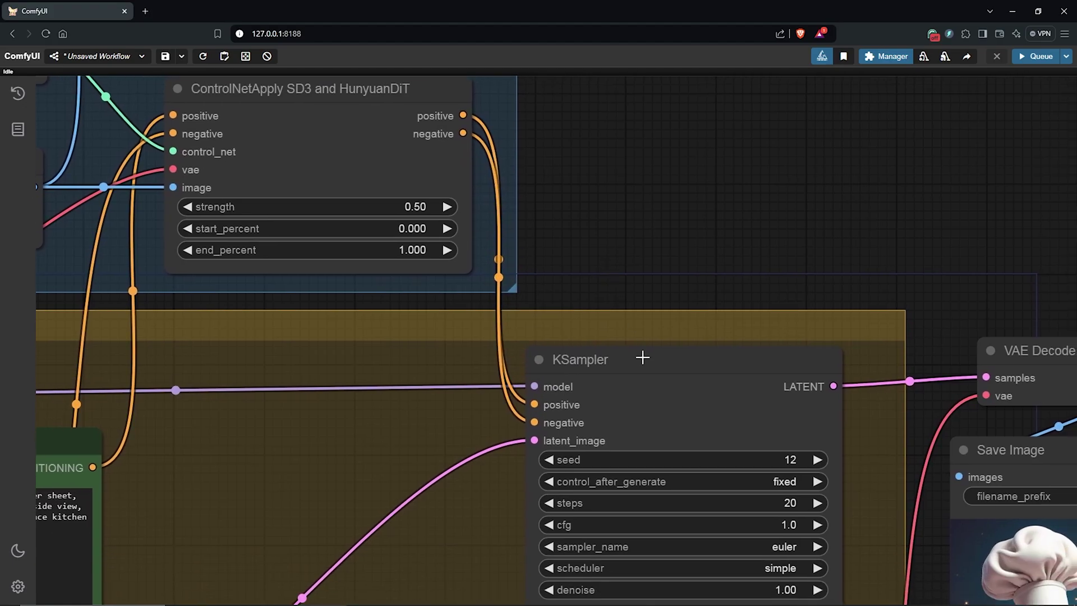
scroll(628, 360, "down", 4)
left_click(659, 375)
scroll(658, 340, "down", 6)
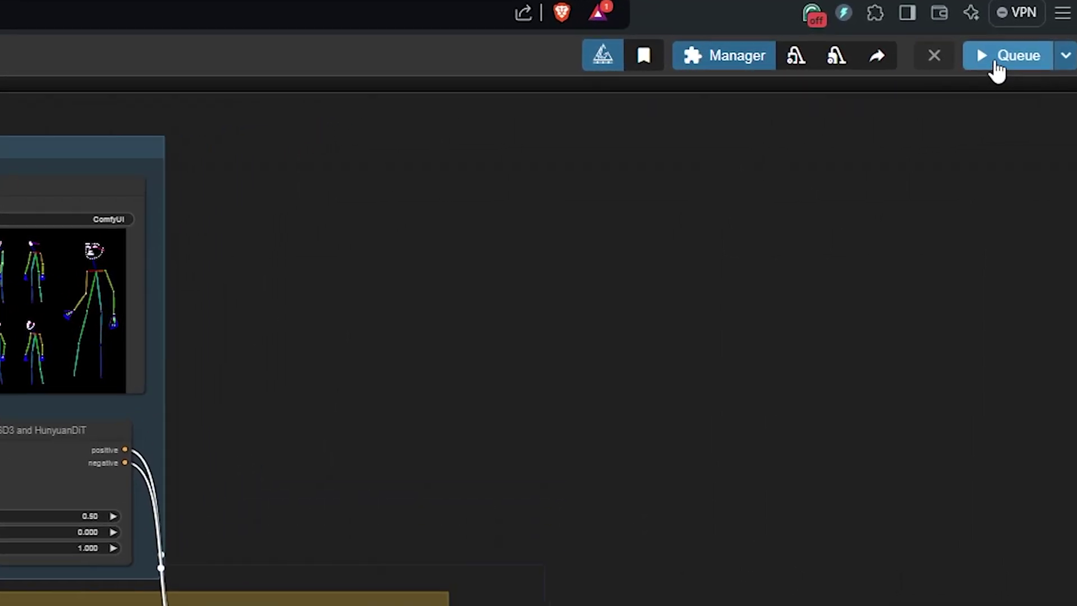
left_click(998, 63)
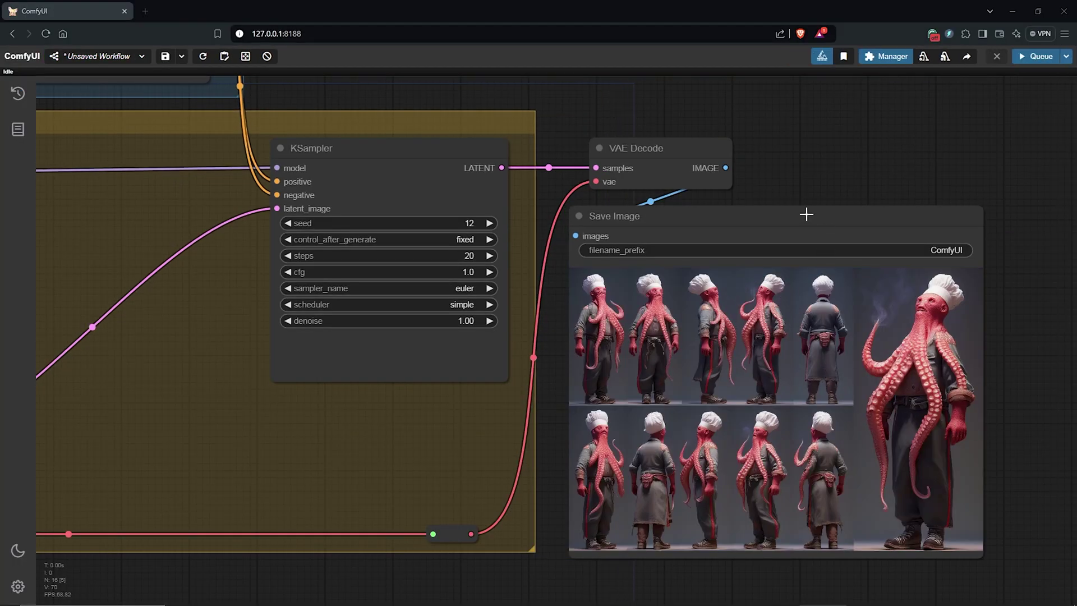
- Zoom into the Save Image preview to inspect the octopus chef's back view and portrait, then zoom out
left_click_drag(795, 216, 791, 209)
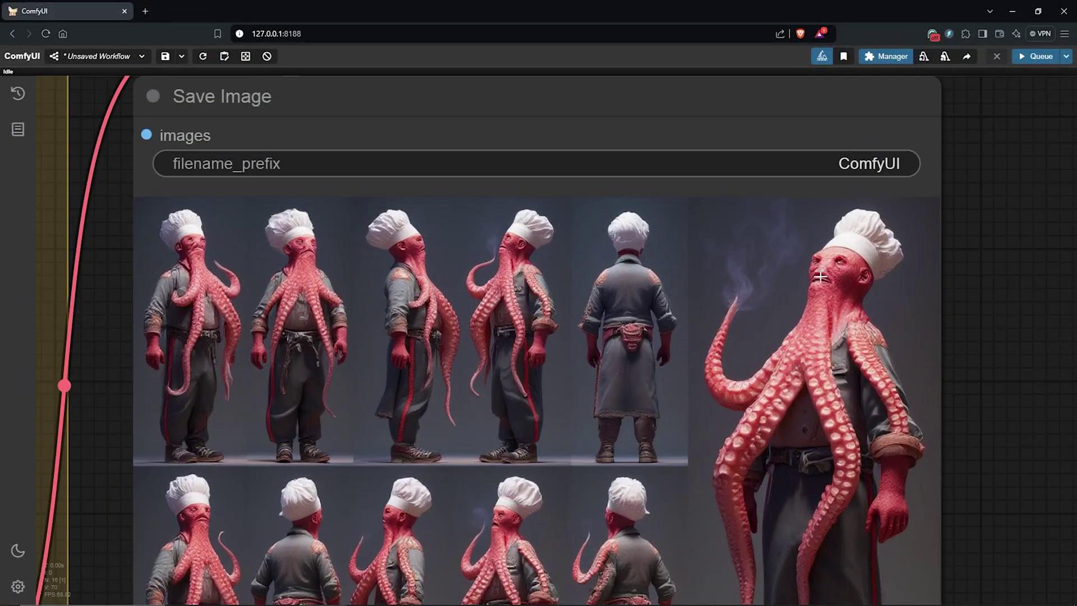
scroll(820, 260, "up", 5)
scroll(820, 260, "up", 3)
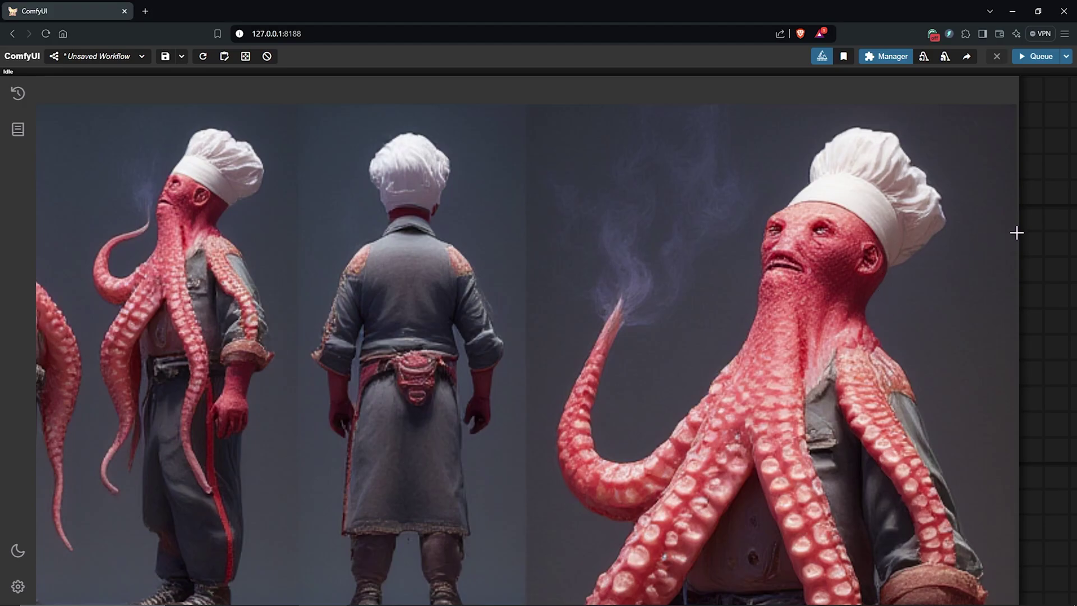
scroll(880, 236, "up", 2)
scroll(880, 236, "up", 3)
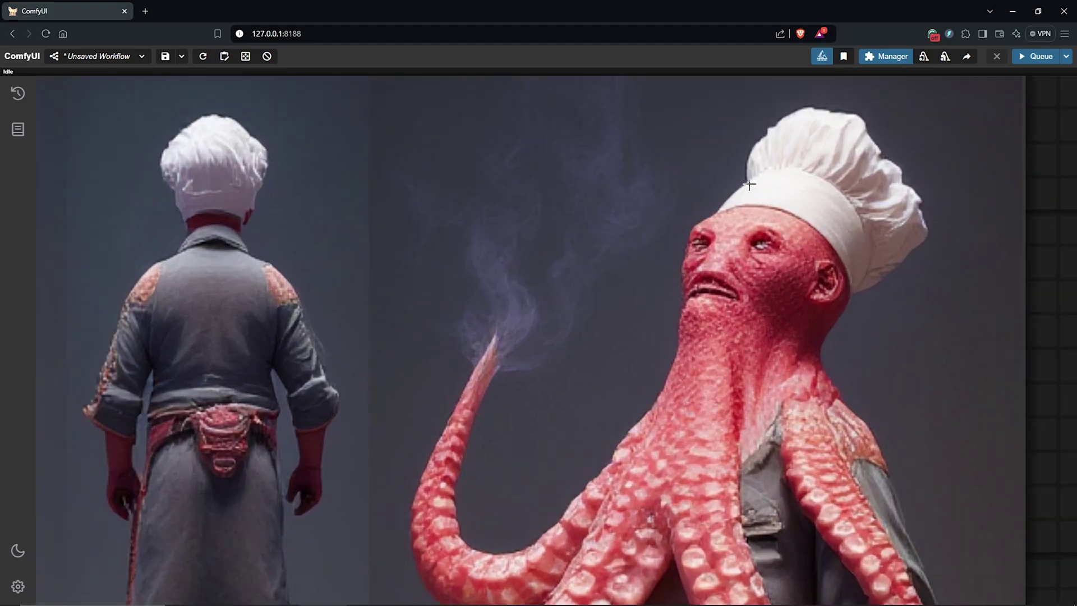
scroll(1042, 330, "down", 4)
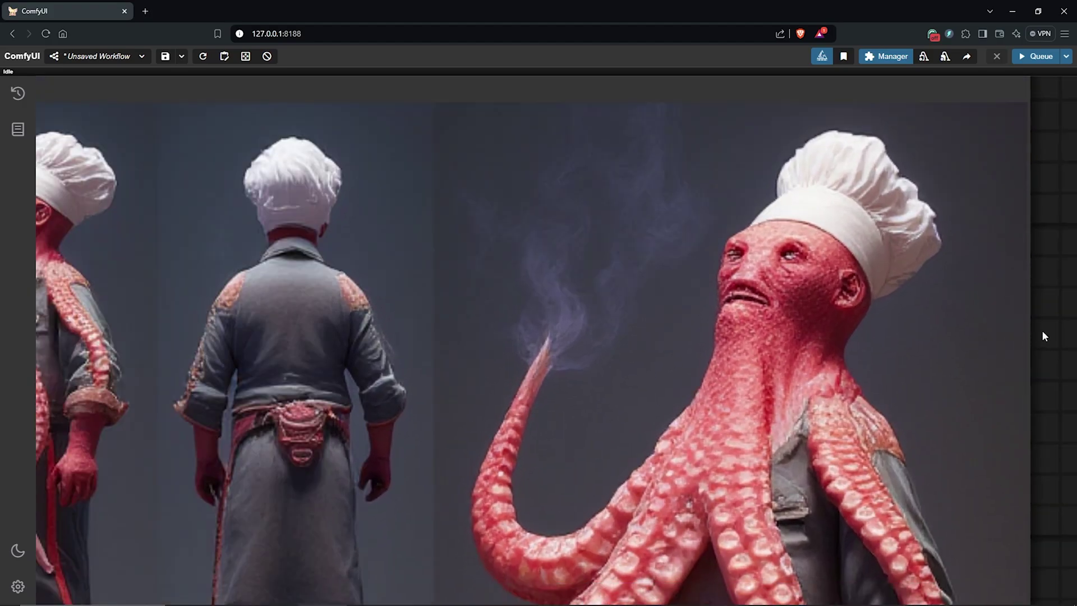
scroll(1021, 343, "down", 2)
scroll(1021, 343, "down", 4)
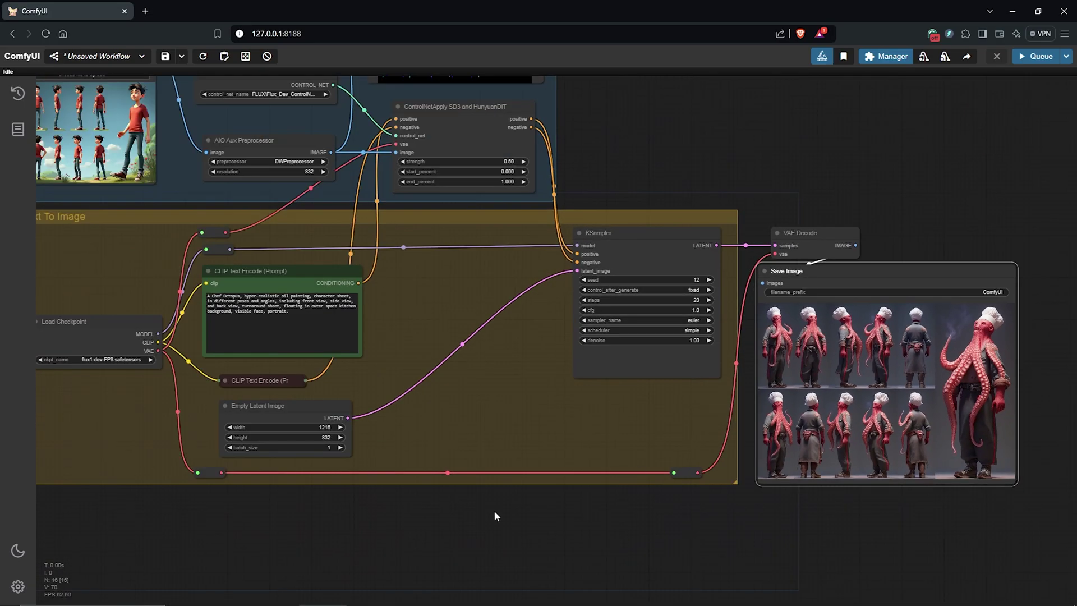
scroll(796, 296, "down", 2)
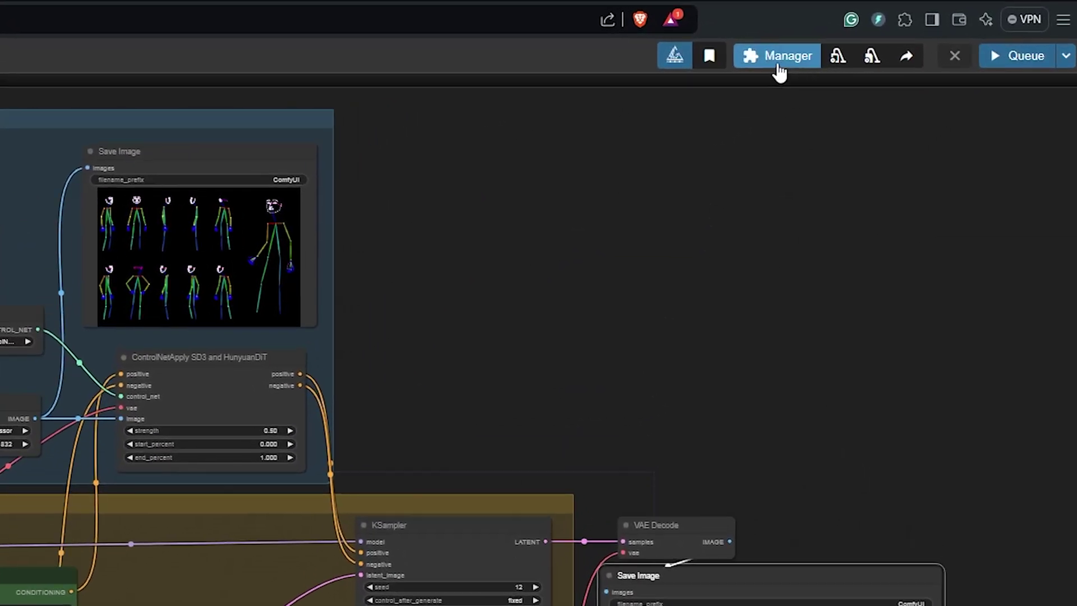
left_click(859, 56)
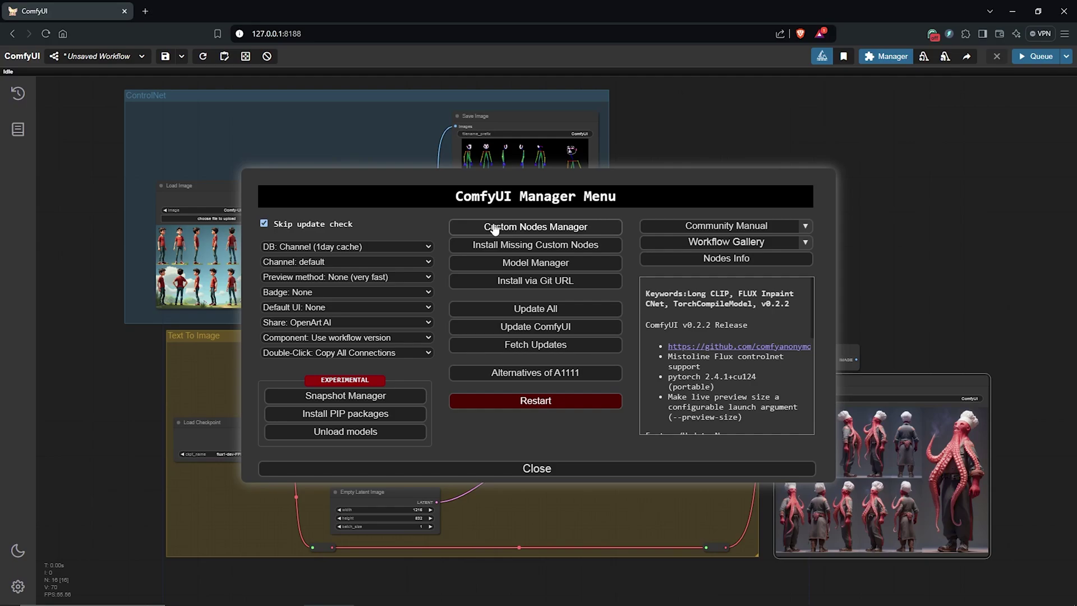
left_click(536, 228)
left_click(310, 127)
type("impact pa")
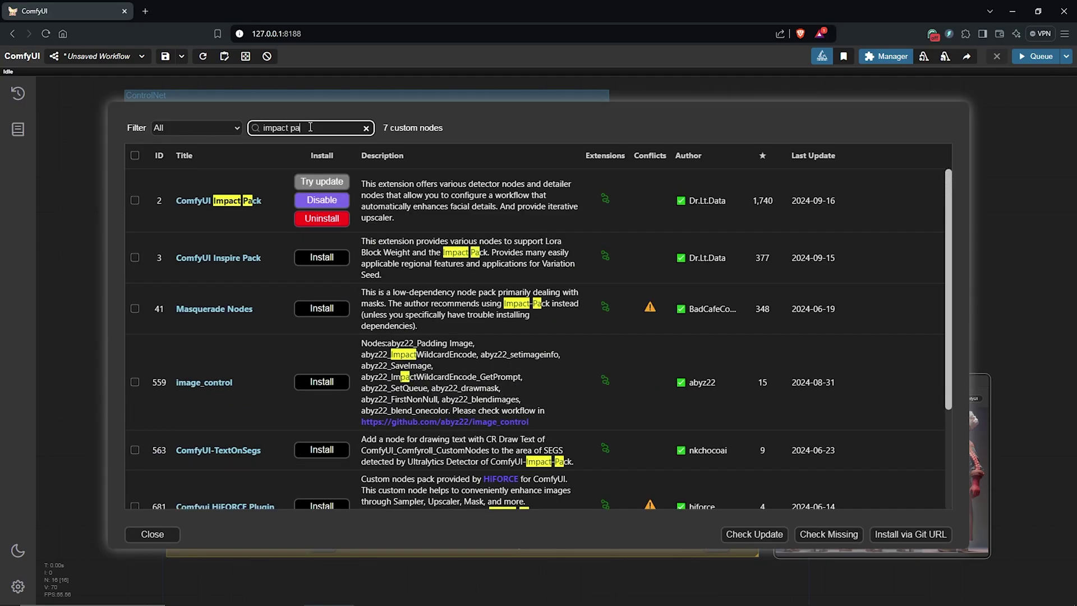
type("ck")
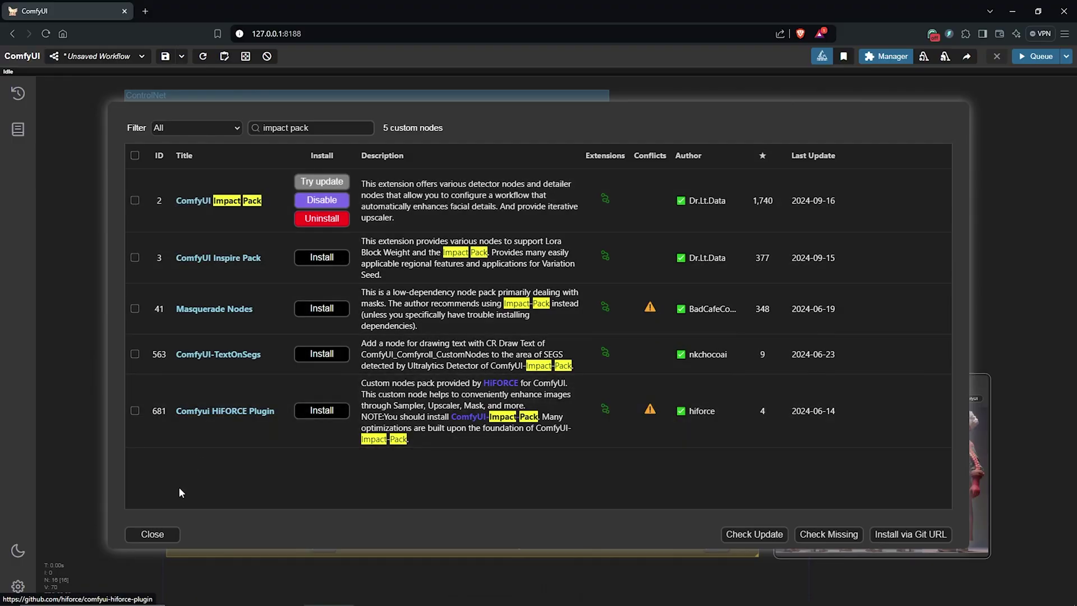
left_click(162, 536)
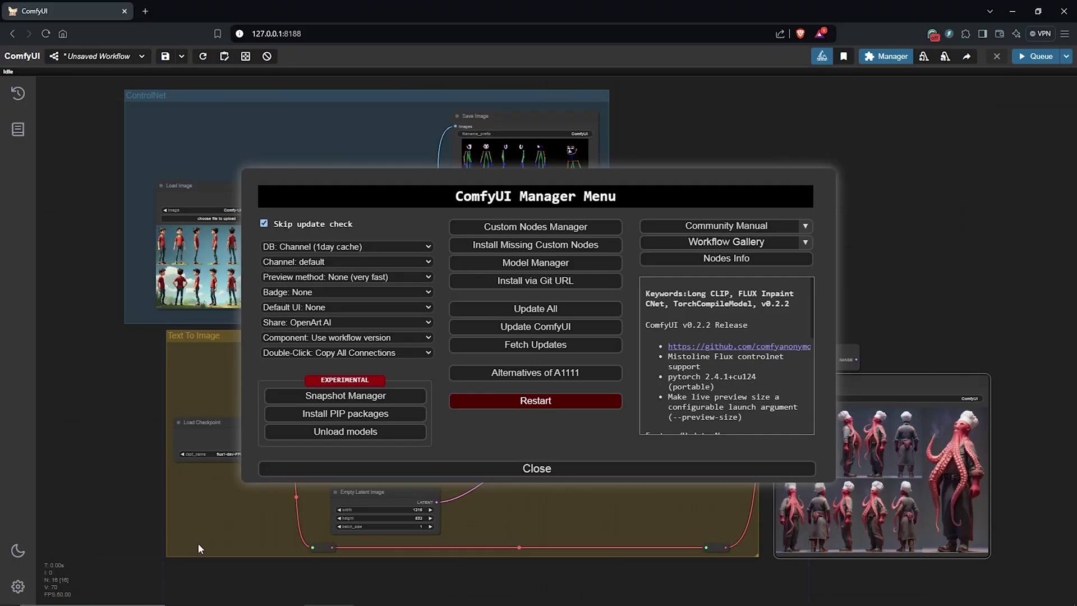
left_click(516, 264)
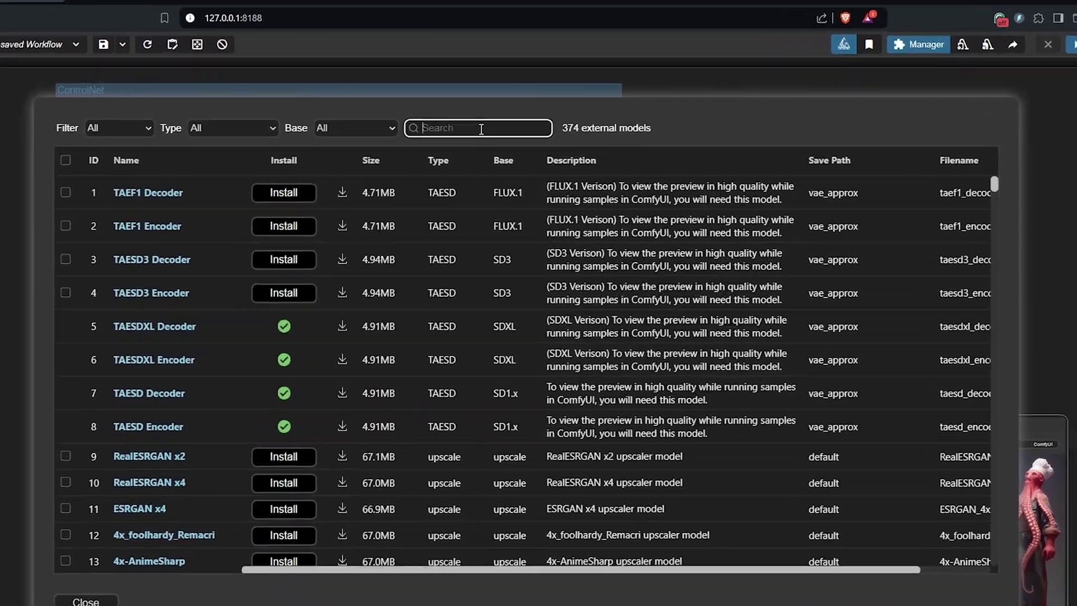
left_click(393, 126)
type("yolo")
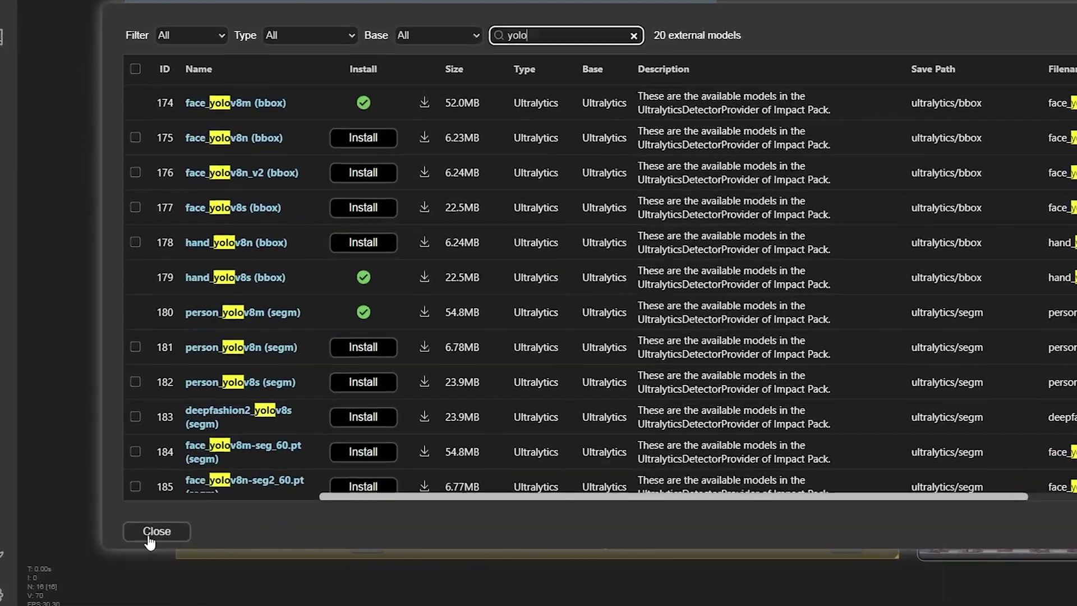
left_click(154, 533)
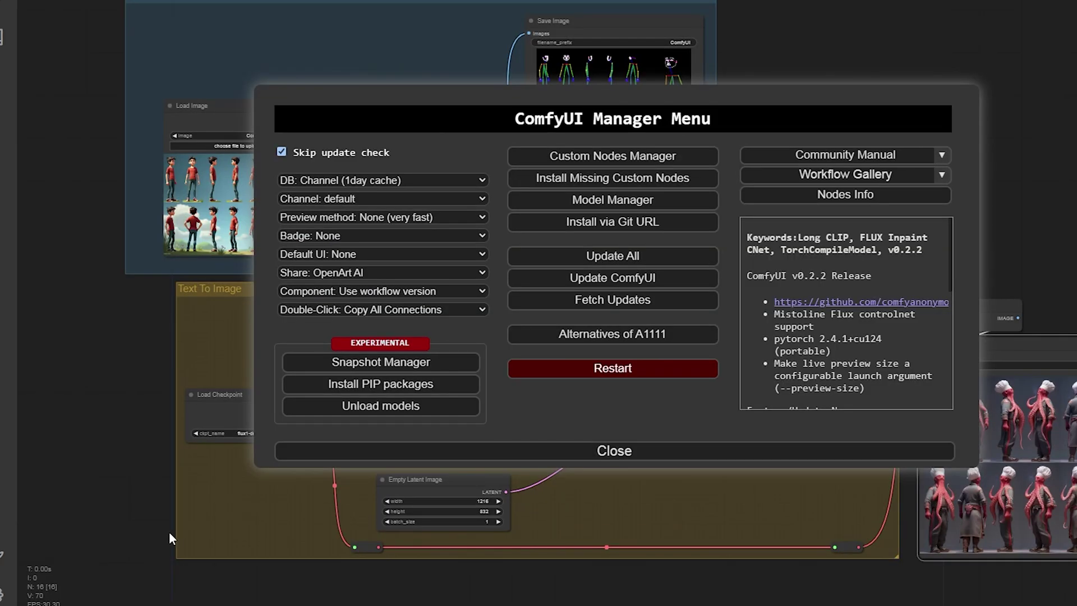
left_click(614, 453)
- Add an ImpactPack FaceDetailer node beside the output nodes
left_click_drag(866, 304, 464, 235)
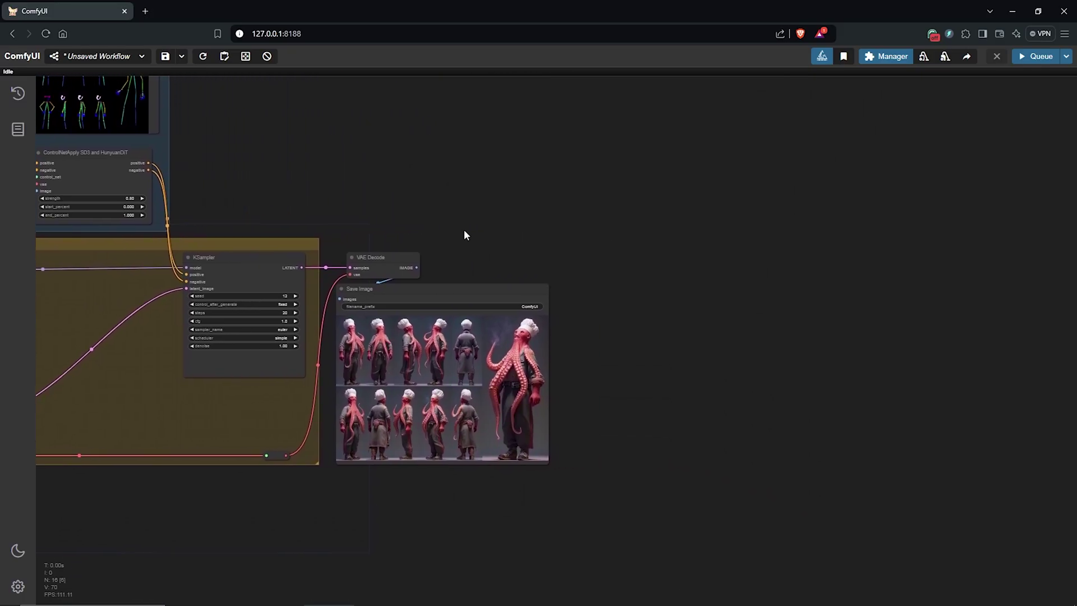
scroll(567, 251, "up", 2)
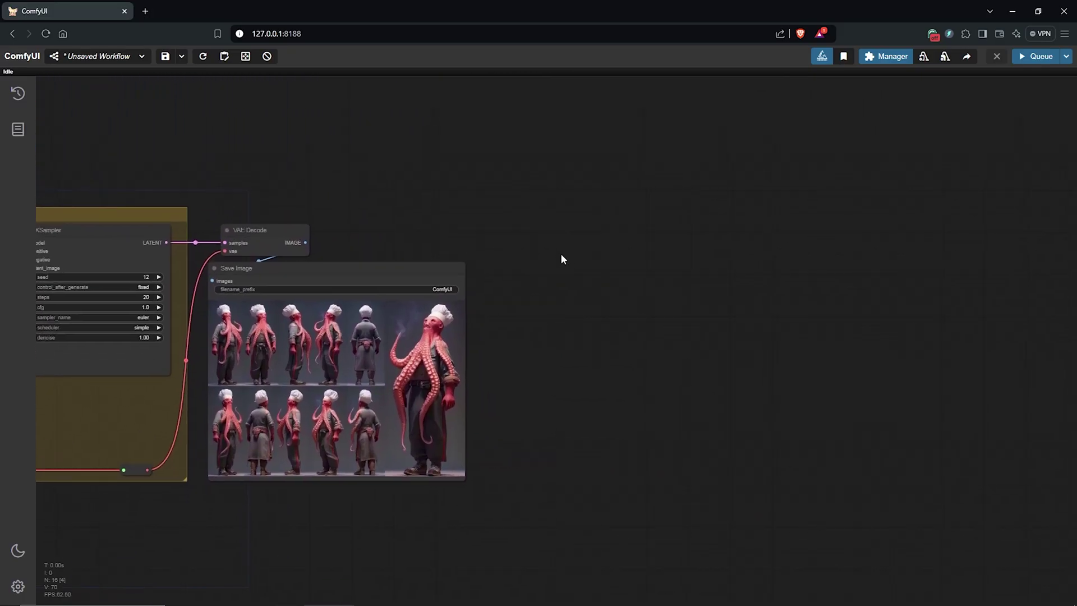
scroll(562, 258, "down", 1)
right_click(494, 188)
left_click(521, 190)
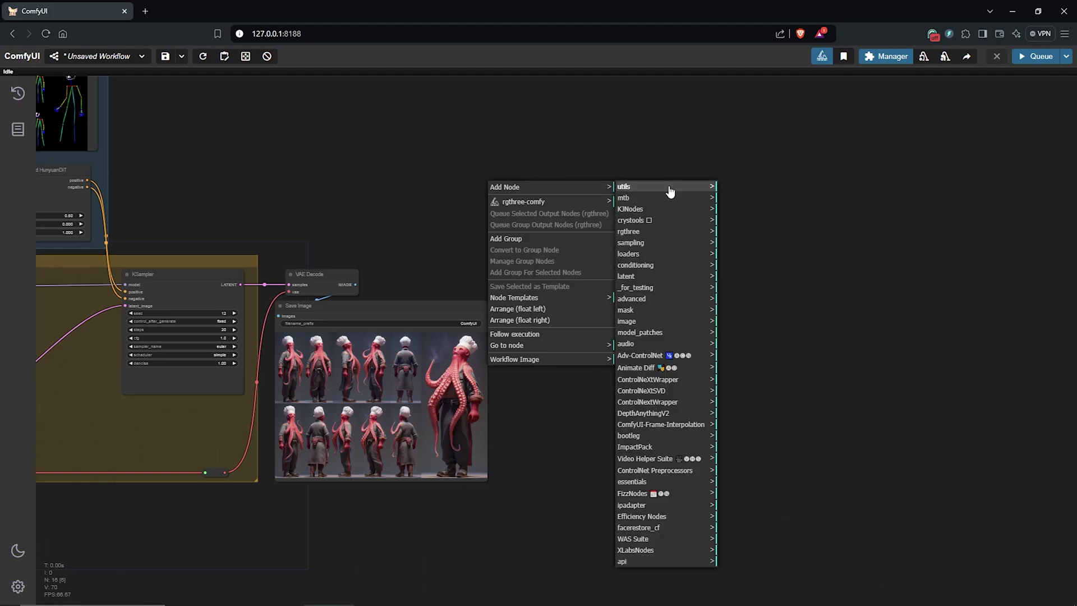
left_click(649, 448)
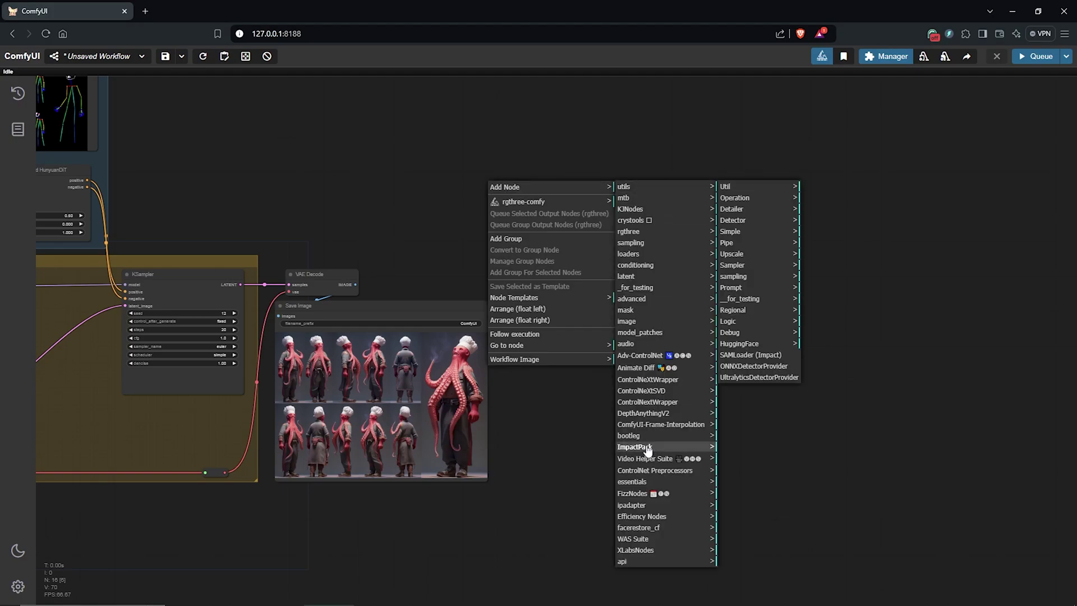
left_click(740, 235)
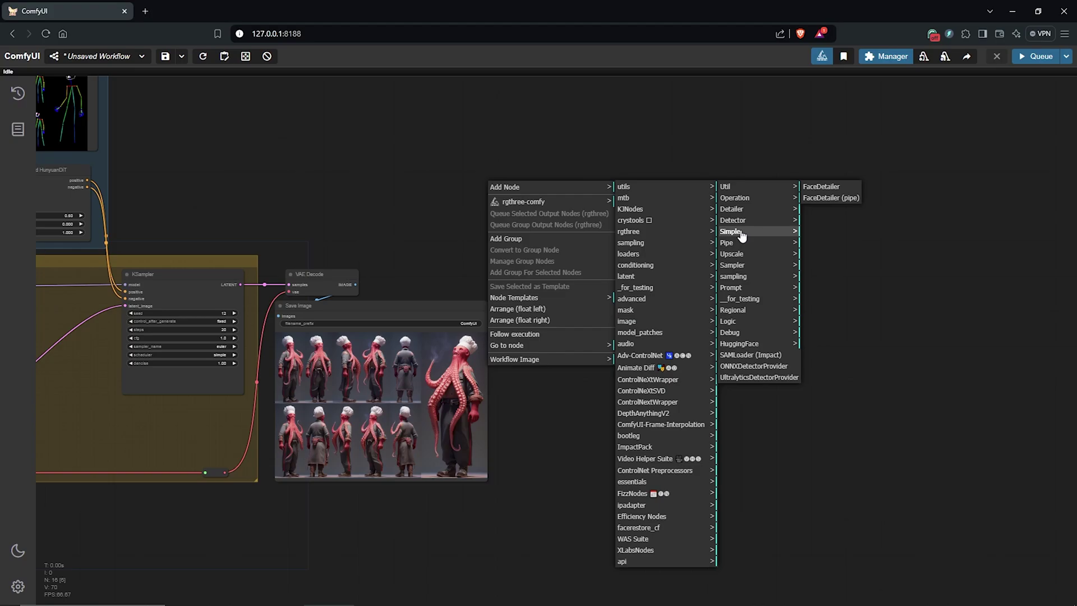
left_click(819, 188)
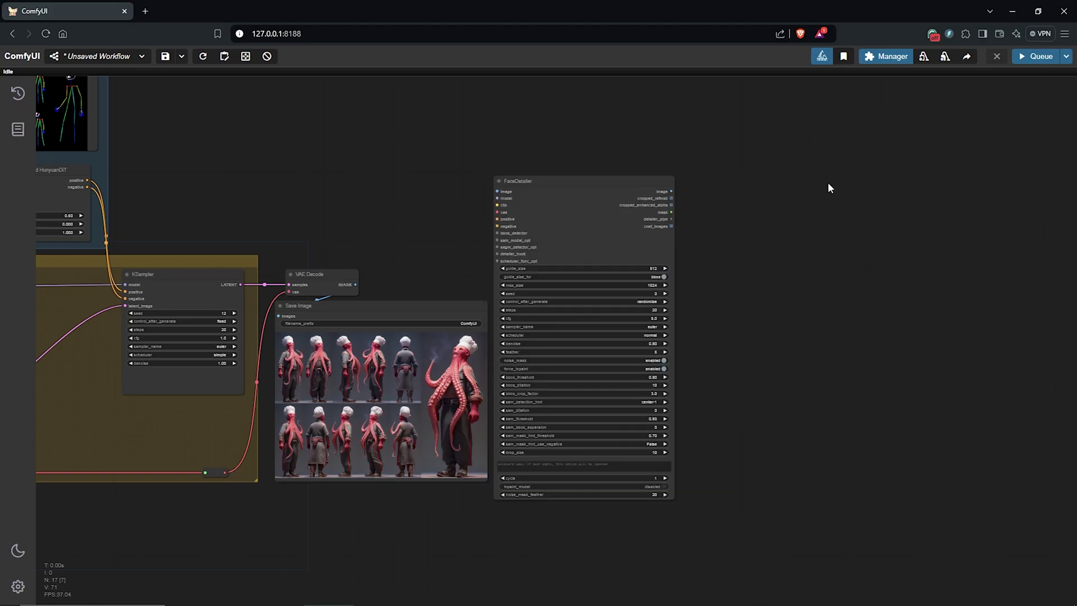
- Wire the decoded image, the model and the checkpoint CLIP into FaceDetailer
scroll(584, 244, "up", 5)
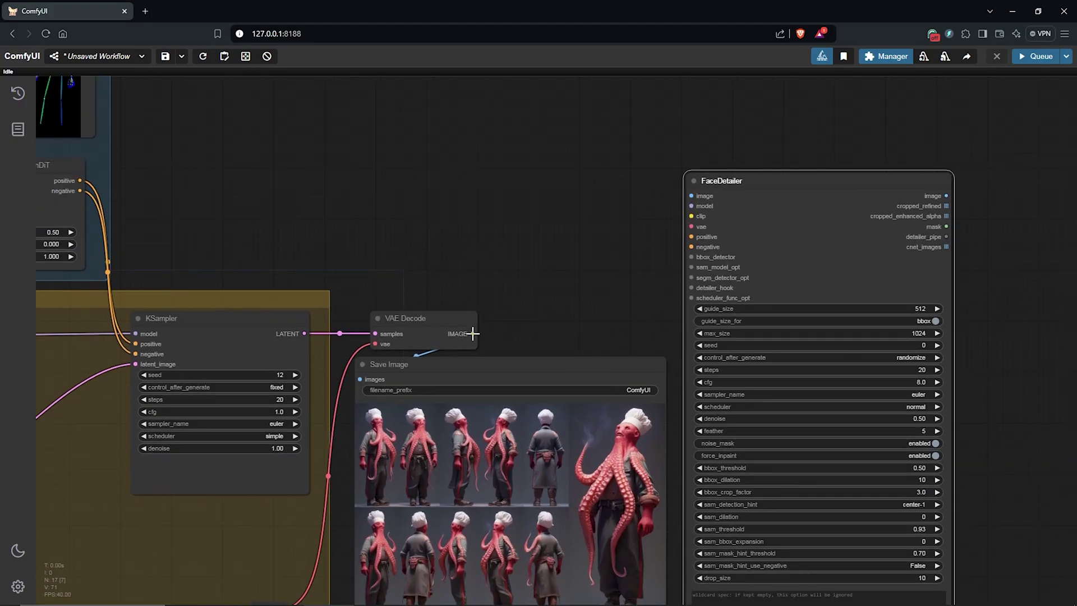
left_click_drag(472, 333, 491, 323)
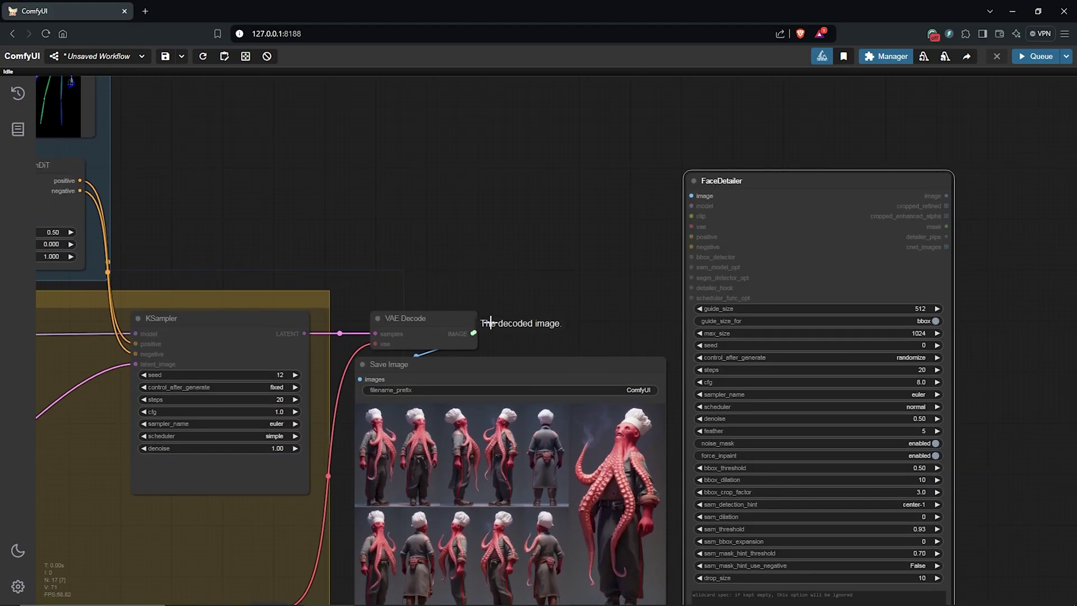
left_click_drag(664, 212, 691, 196)
scroll(691, 194, "down", 5)
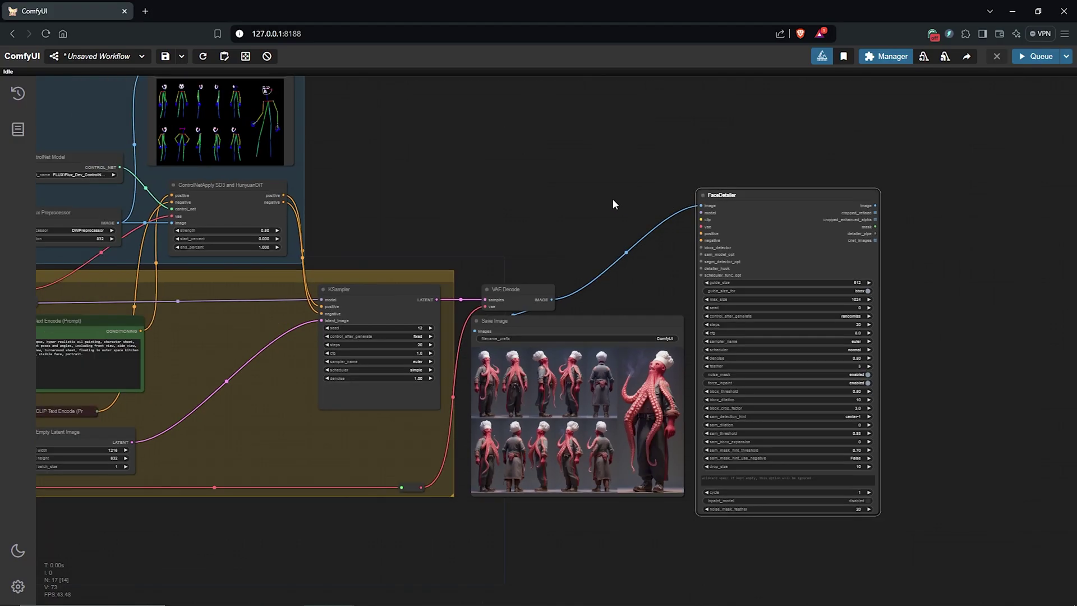
key(".")
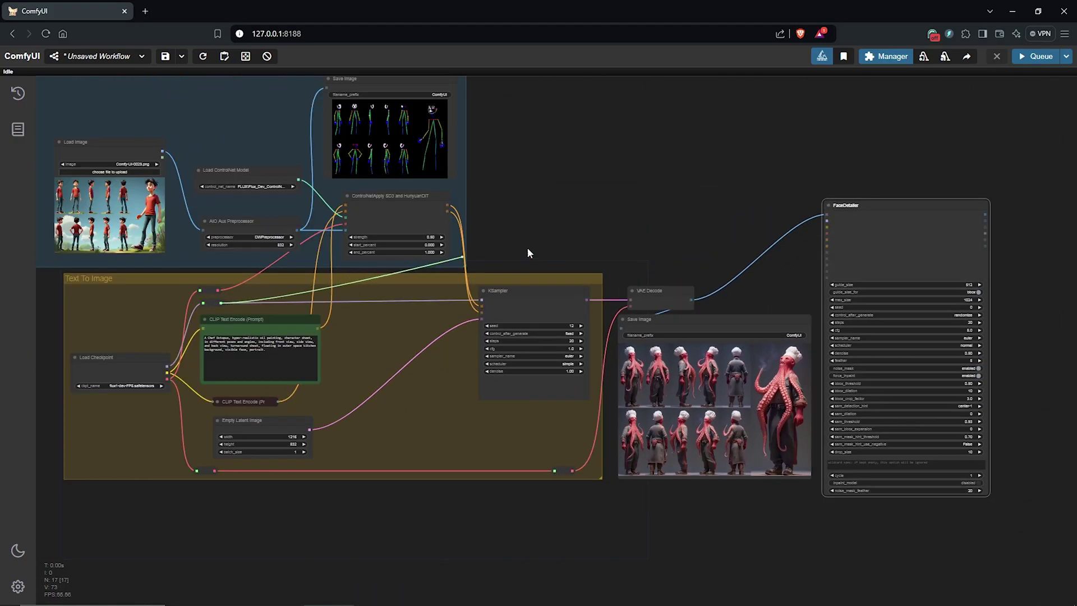
left_click_drag(527, 252, 827, 221)
scroll(864, 247, "up", 8)
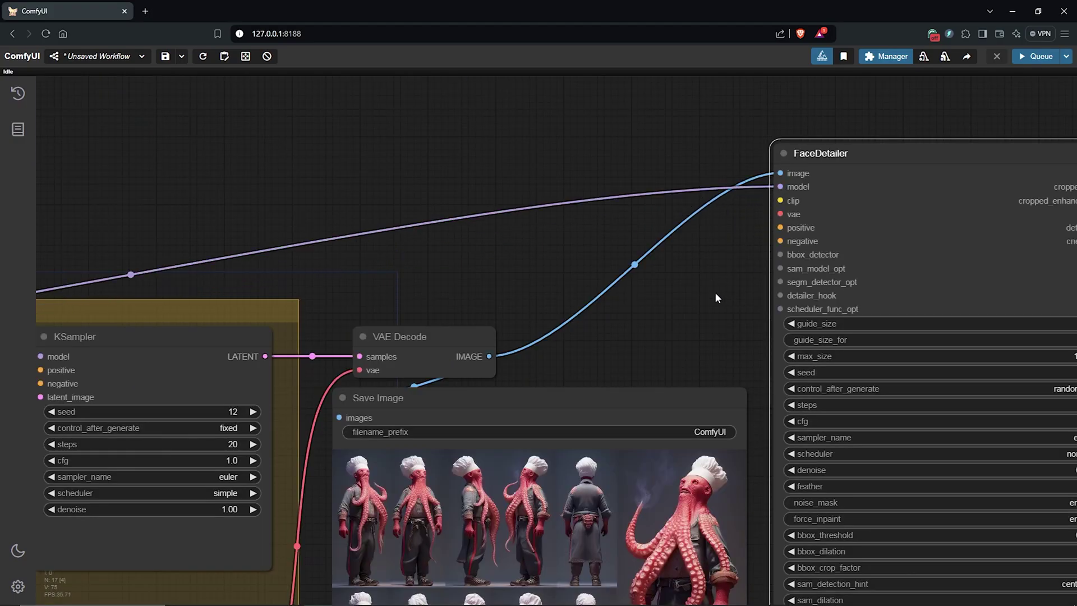
key(".")
left_click_drag(99, 399, 978, 205)
- Connect the rerouted VAE and the ControlNet positive and negative conditioning to FaceDetailer
left_click_drag(167, 289, 168, 289)
left_click_drag(448, 257, 973, 219)
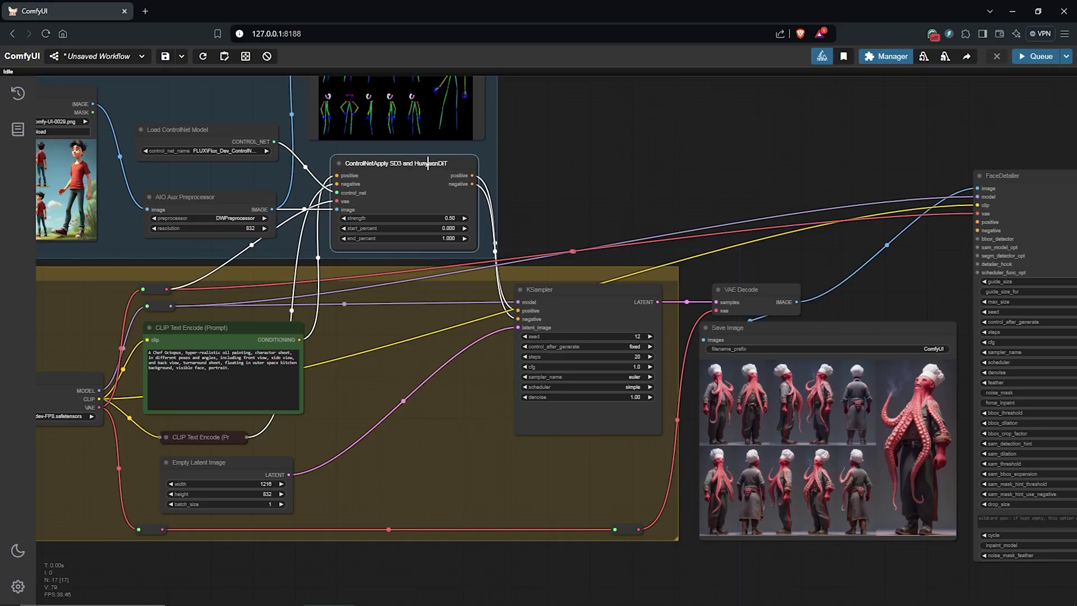
left_click_drag(472, 176, 472, 175)
left_click_drag(836, 206, 860, 253)
left_click_drag(383, 193, 883, 239)
scroll(847, 253, "up", 1)
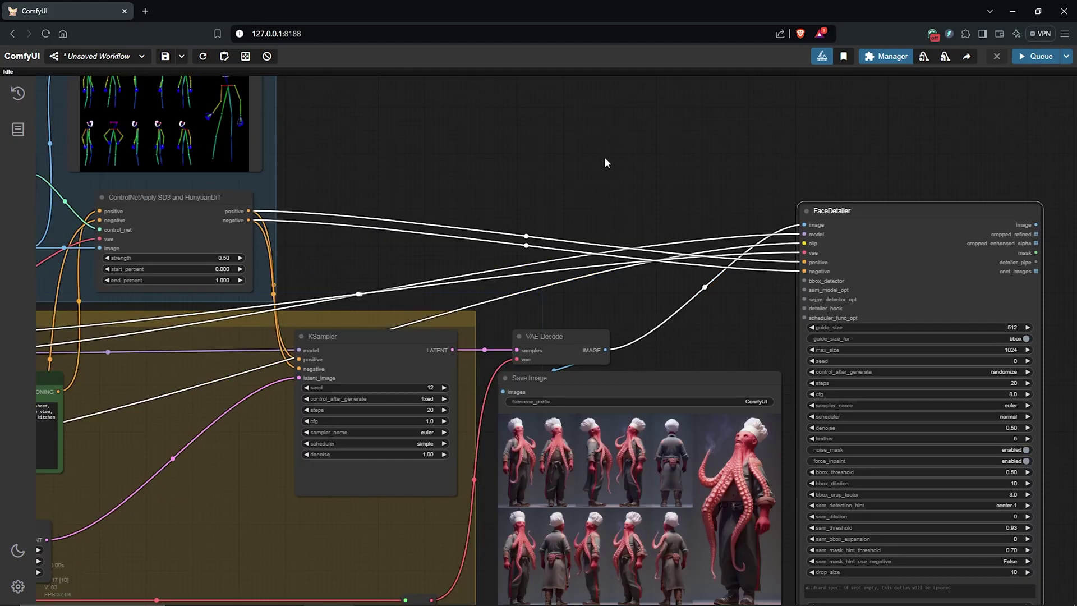
- Add an UltralyticsDetectorProvider with bbox/face_yolov8m.pt and link it to FaceDetailer's bbox_detector
double_click(605, 157)
type("ultra")
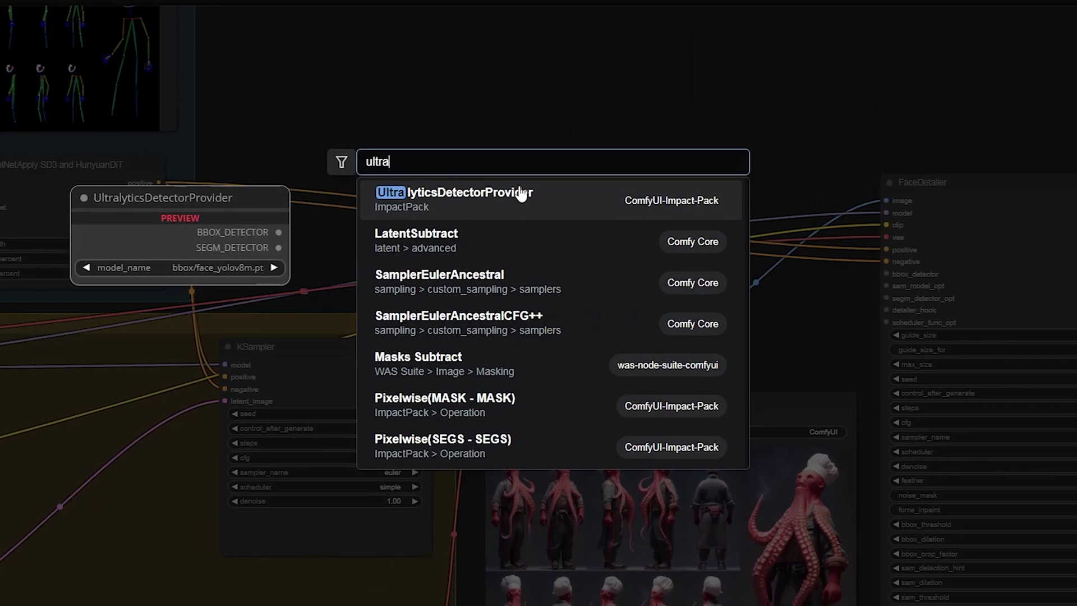
left_click(505, 203)
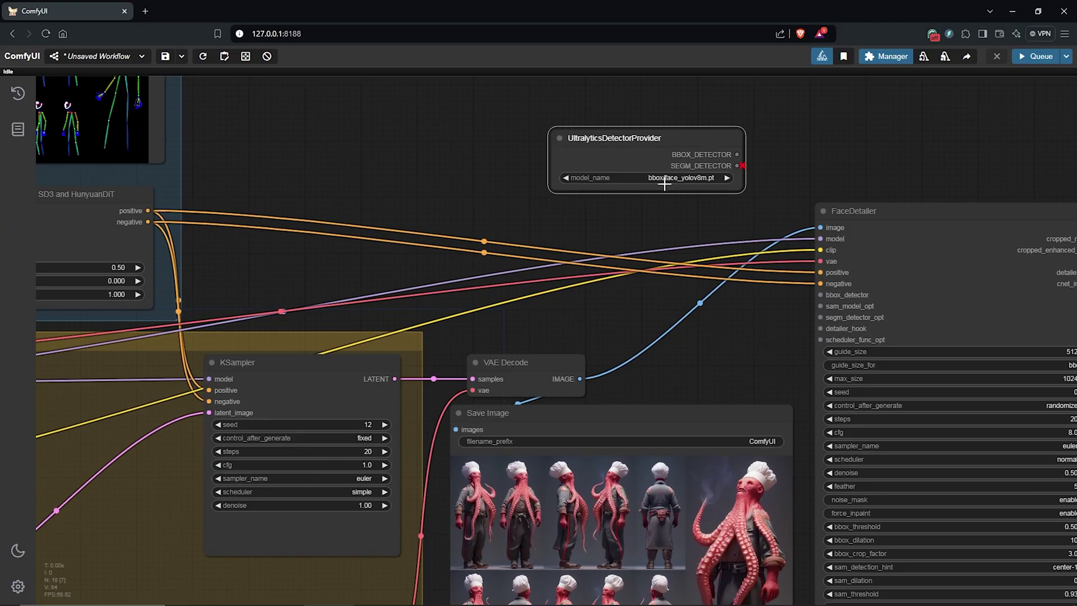
left_click(669, 178)
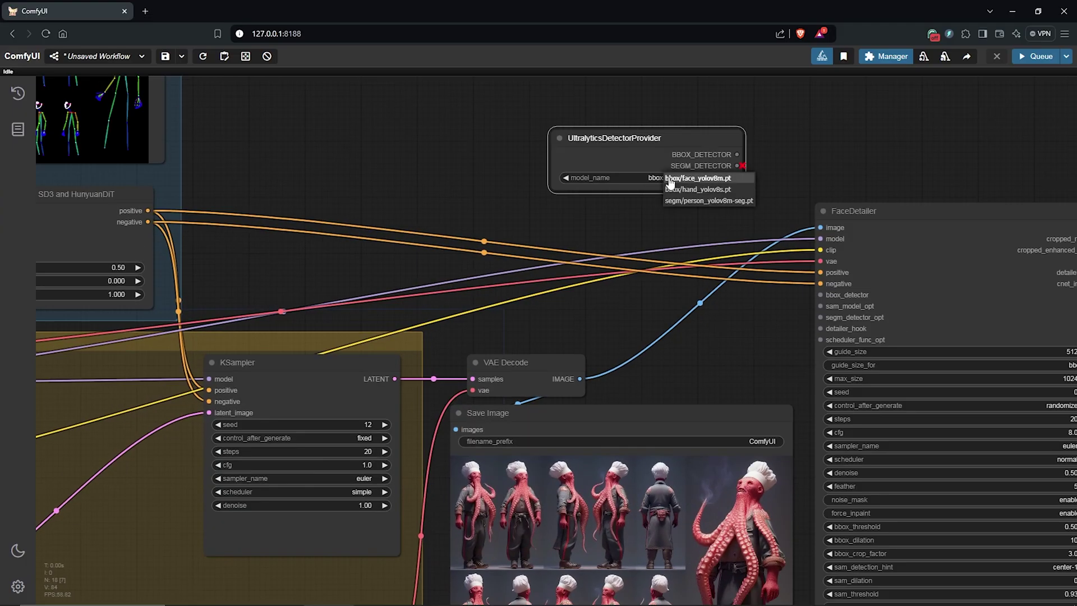
left_click(707, 179)
left_click_drag(737, 154, 738, 155)
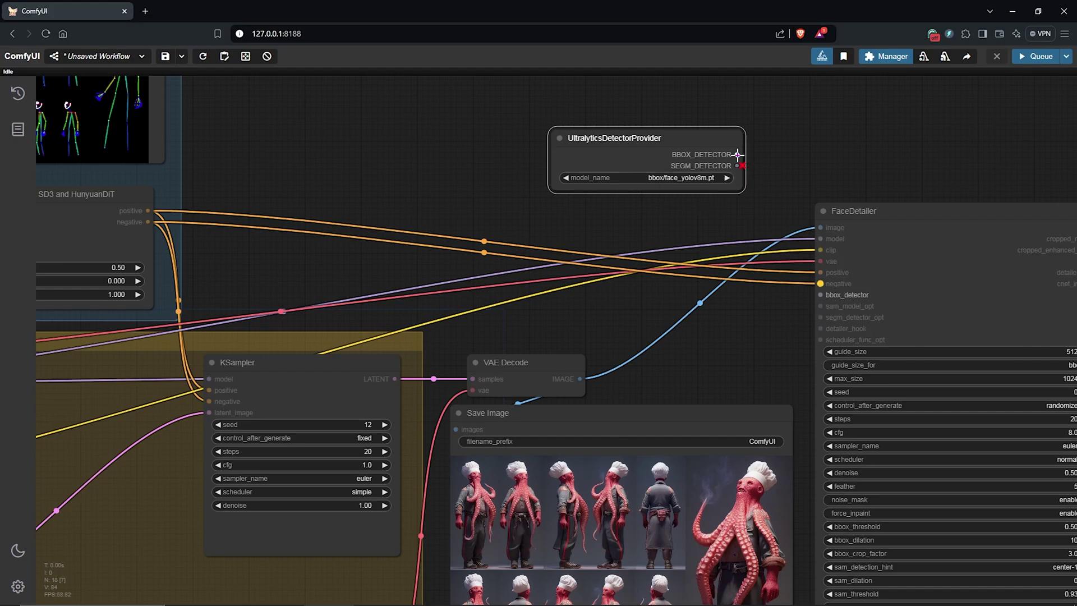
left_click_drag(776, 288, 550, 225)
- Set the FaceDetailer seed to 12 and keep it fixed after generating
scroll(681, 308, "down", 2)
scroll(835, 217, "up", 3)
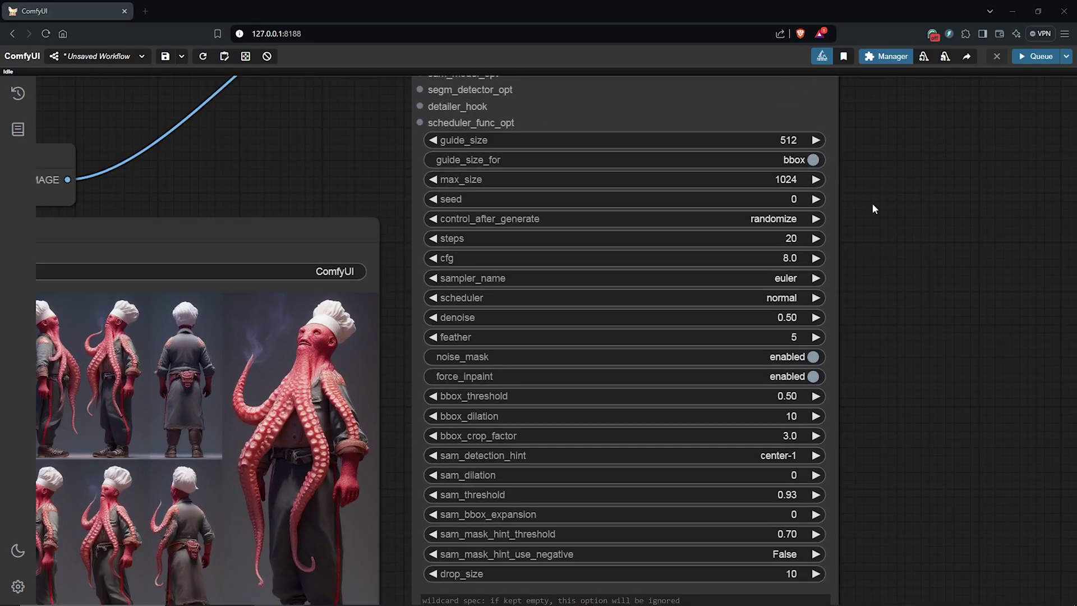
left_click_drag(872, 209, 876, 176)
scroll(875, 177, "up", 1)
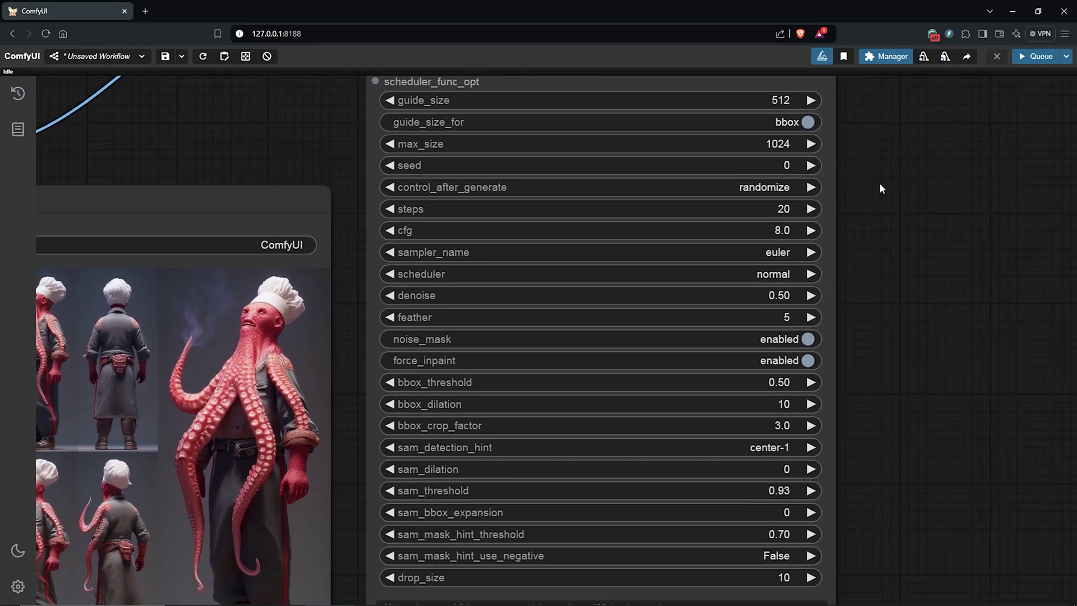
left_click(783, 165)
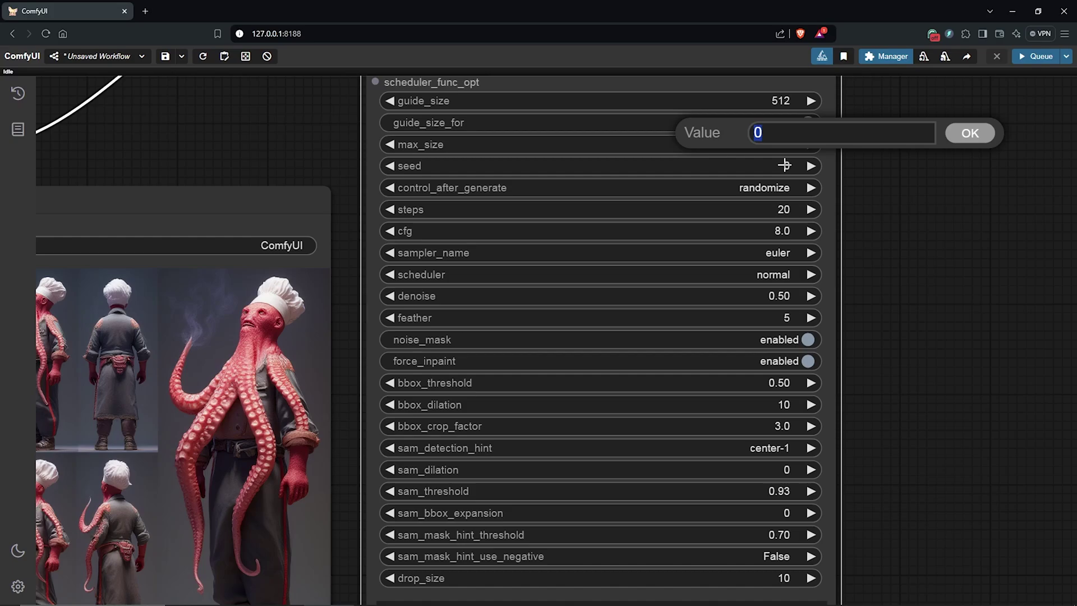
left_click(978, 142)
left_click(775, 191)
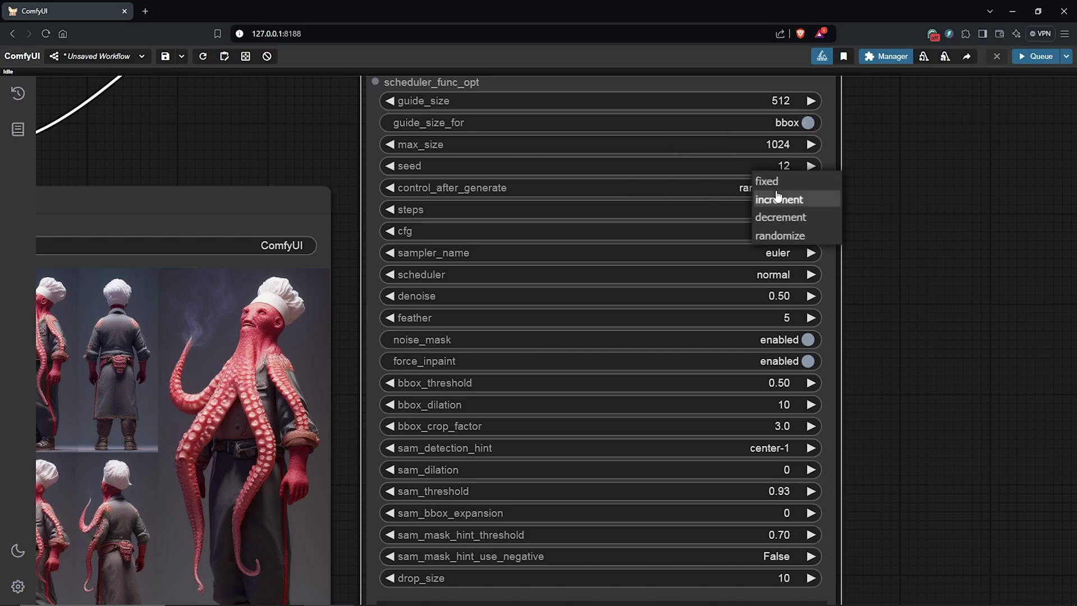
left_click(774, 180)
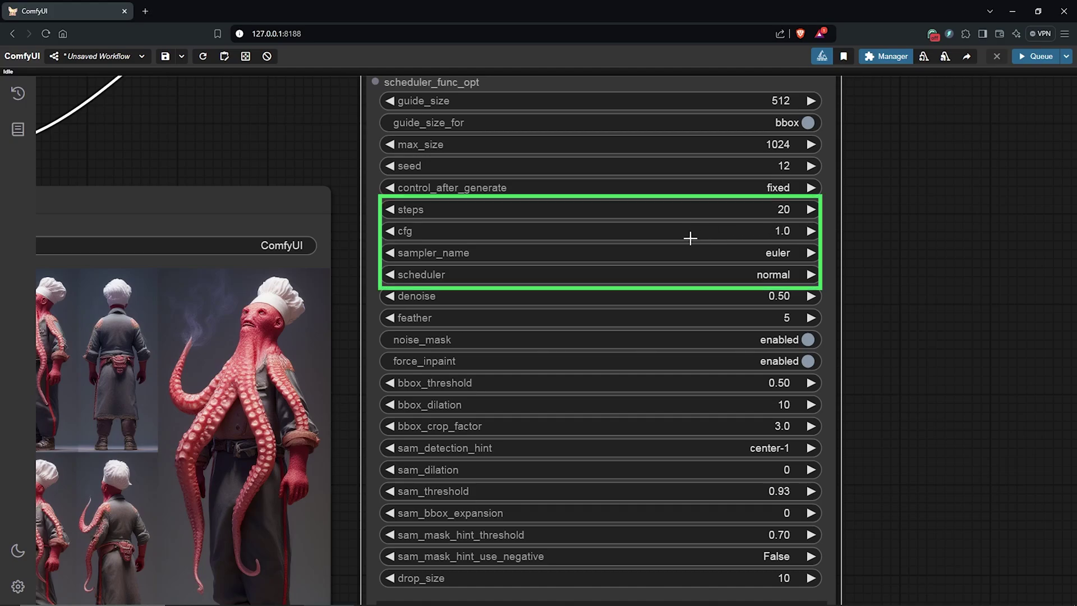
- Set FaceDetailer's scheduler to simple, denoise to 0.4 and sam_bbox_expansion to 12
left_click(781, 275)
left_click(776, 335)
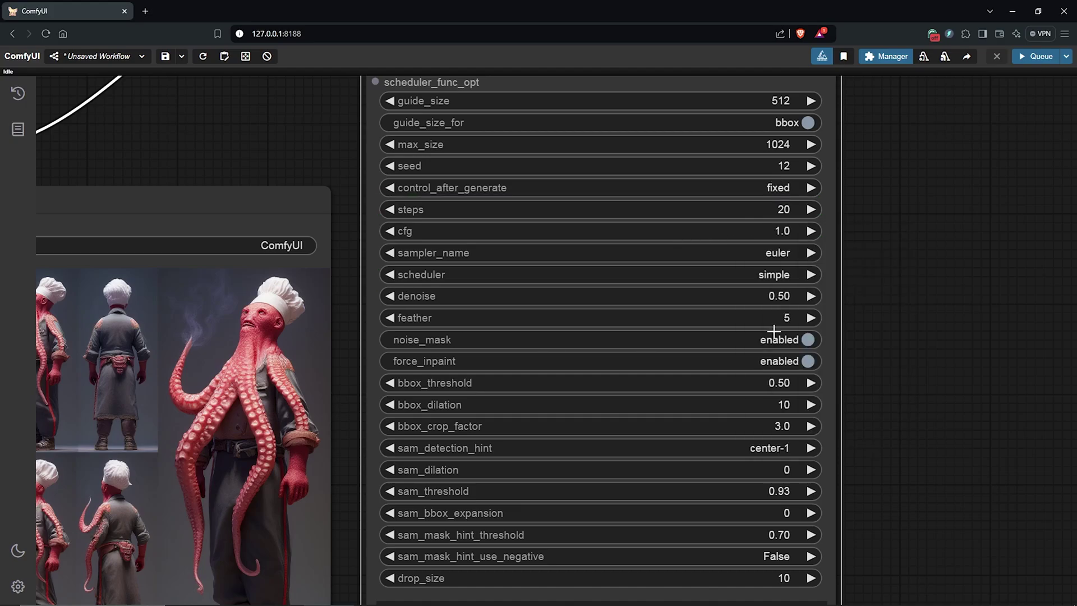
left_click(783, 295)
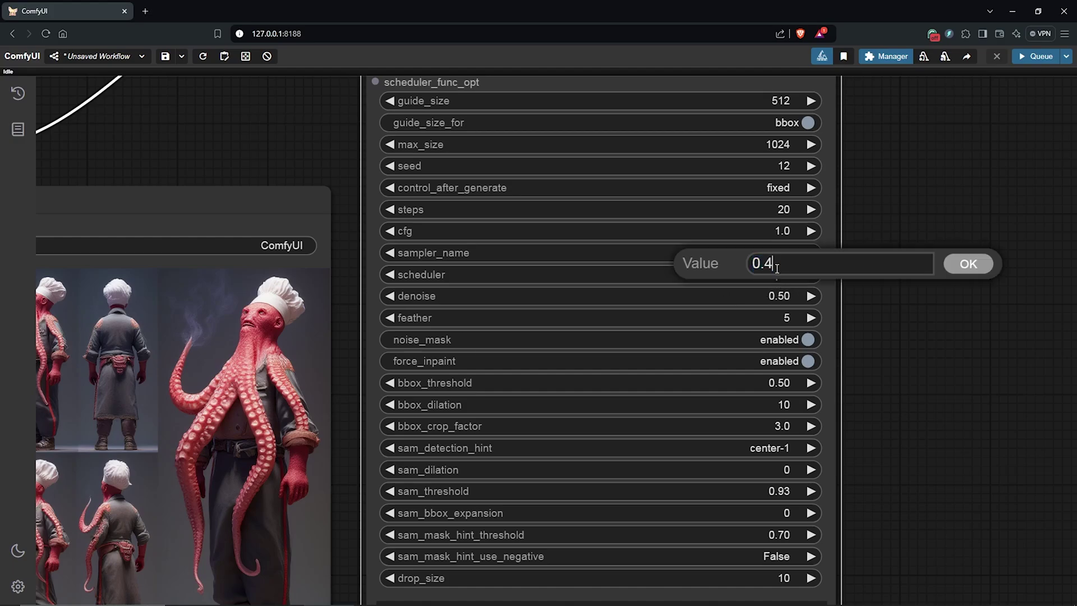
key("Return")
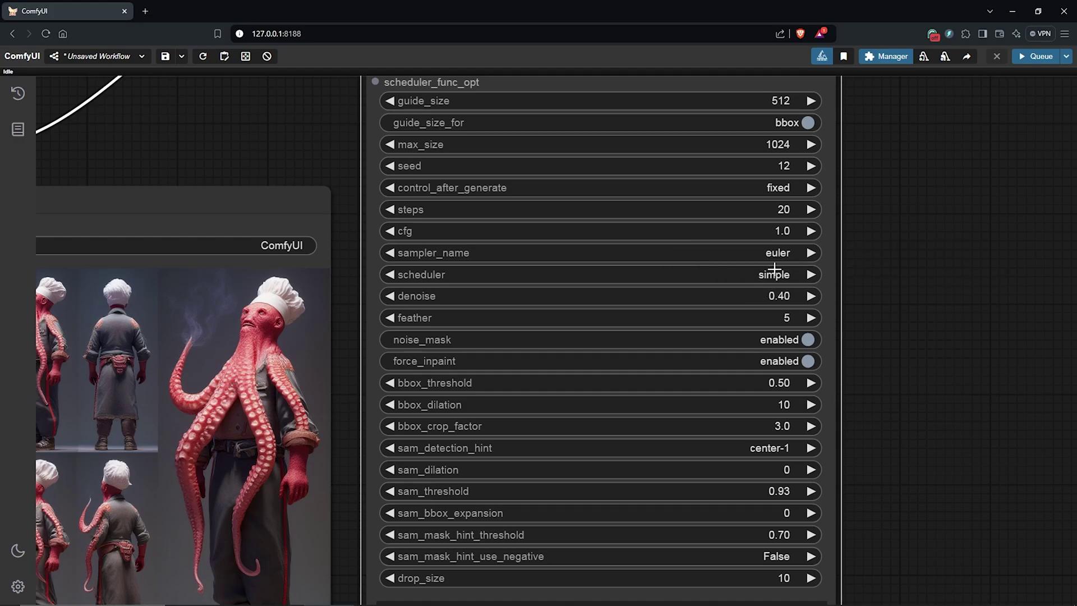
left_click(785, 511)
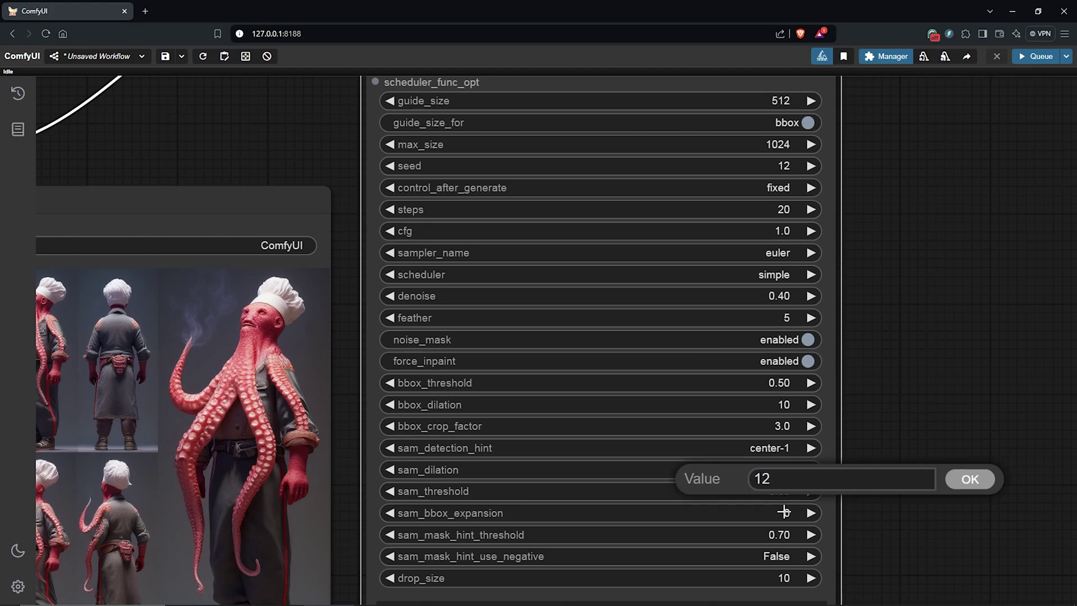
type("12")
key("Return")
- Enter the wildcard prompt 'smiling, happy, detailed, character'
left_click_drag(872, 514, 890, 333)
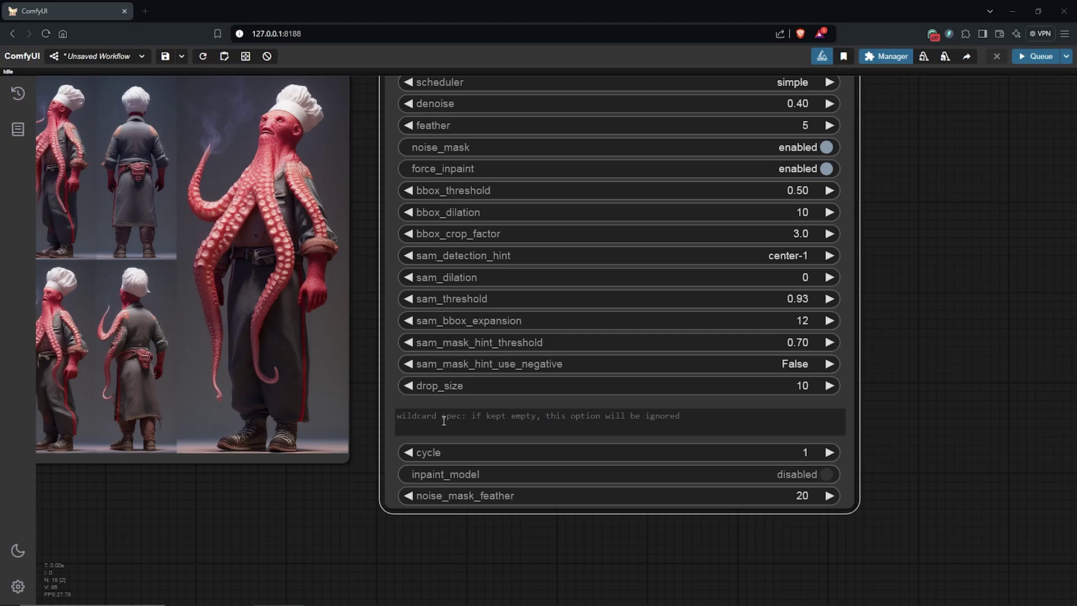
left_click(444, 420)
type("smiling, happy, detailed")
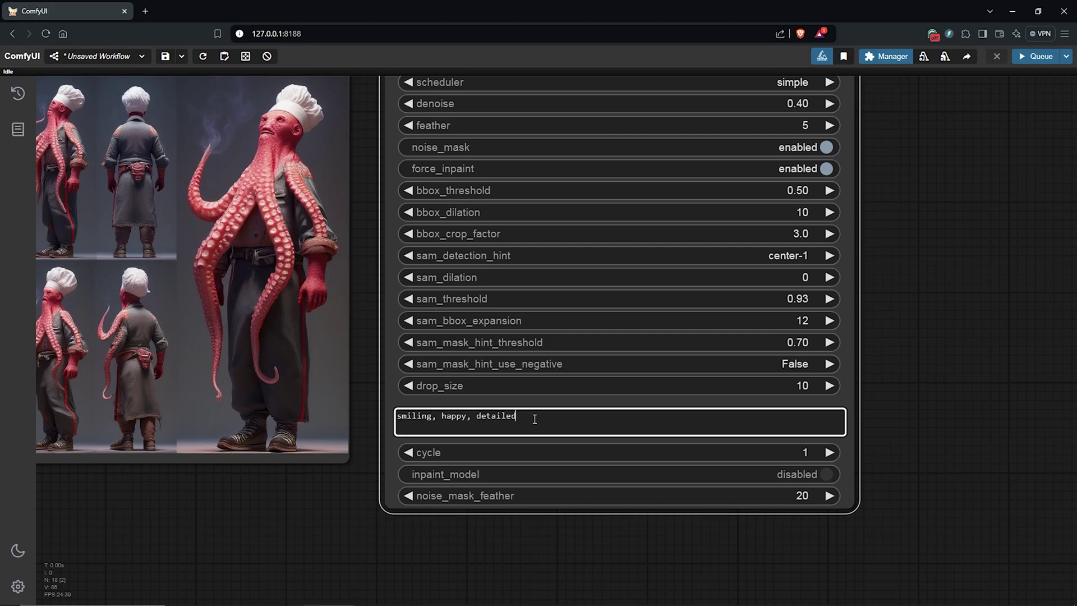
type(", character")
- Attach a Save Image node to FaceDetailer's image output and queue the workflow
left_click(905, 362)
scroll(897, 310, "down", 5)
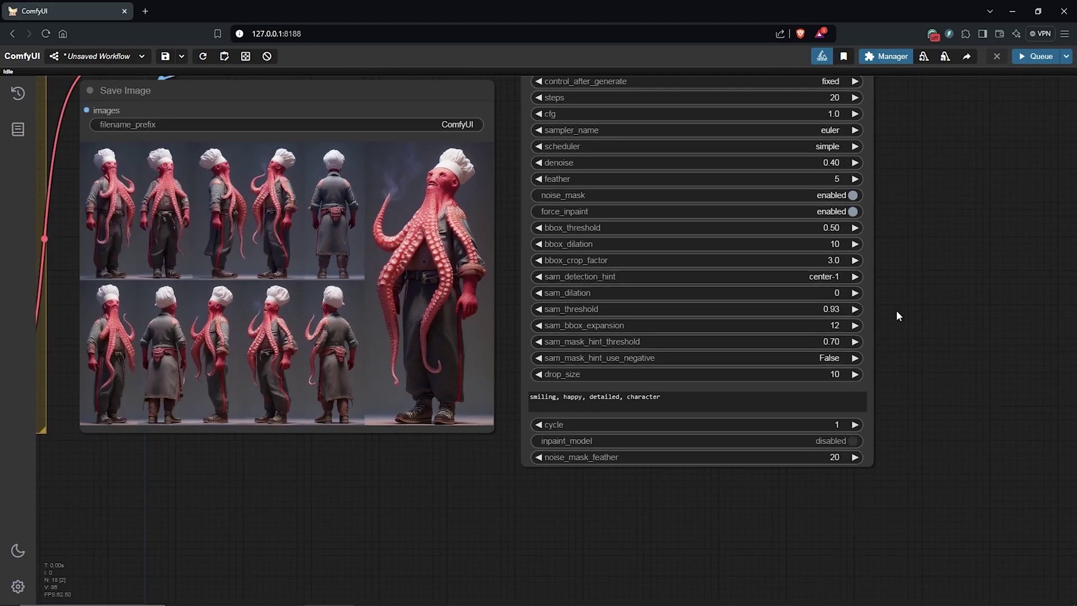
left_click_drag(927, 291, 735, 259)
scroll(942, 379, "down", 2)
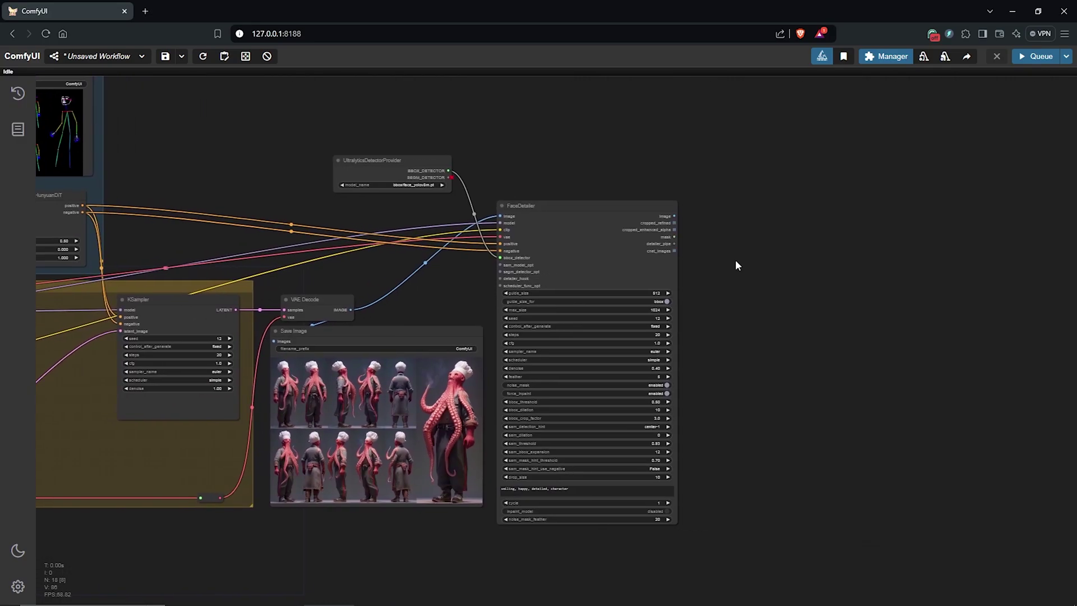
left_click_drag(675, 217, 724, 211)
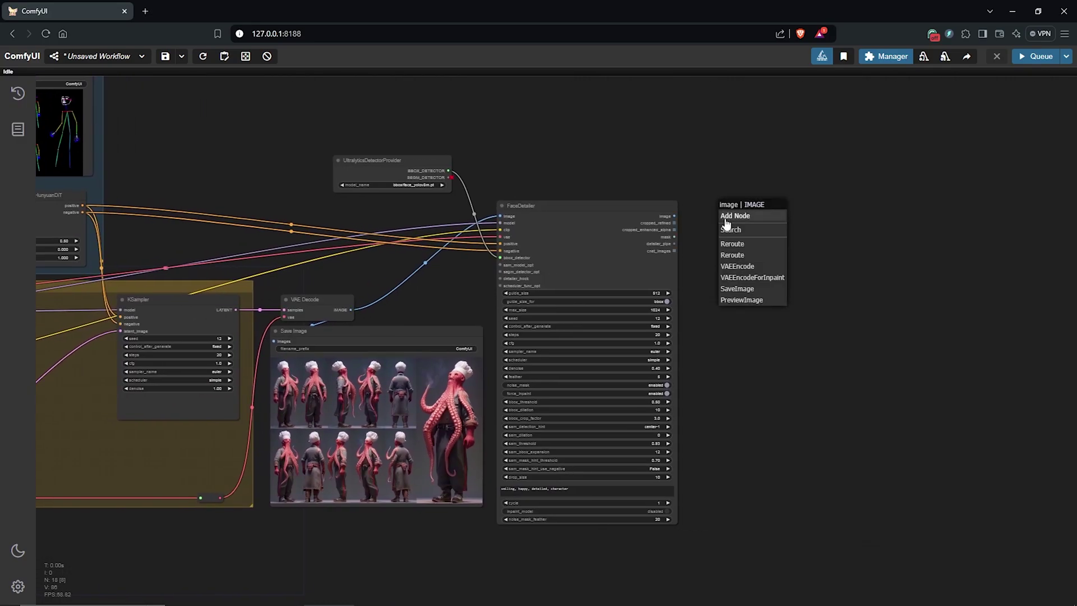
left_click(731, 289)
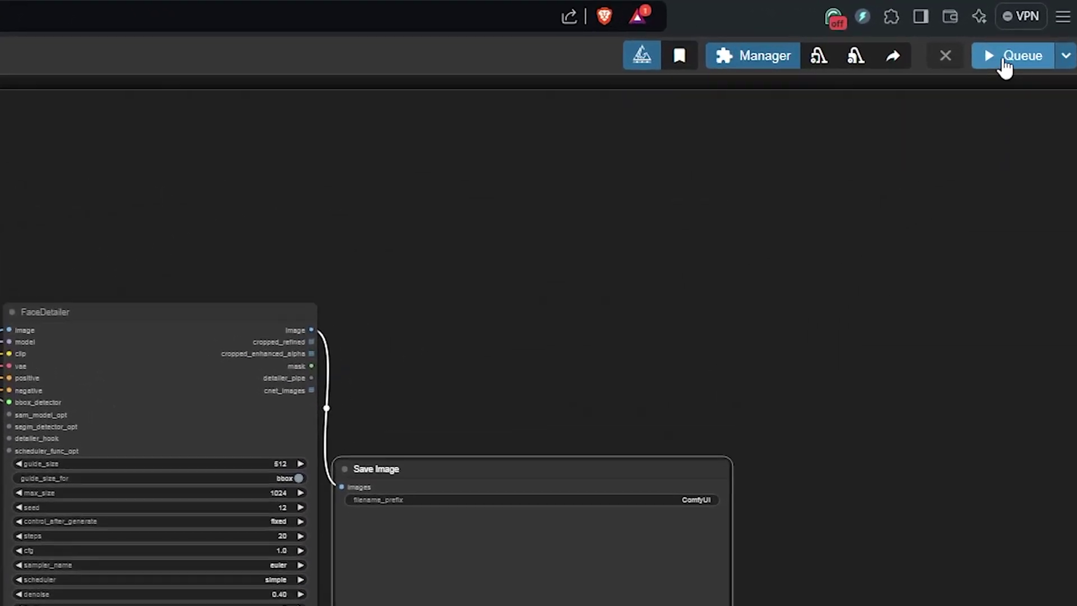
left_click(975, 62)
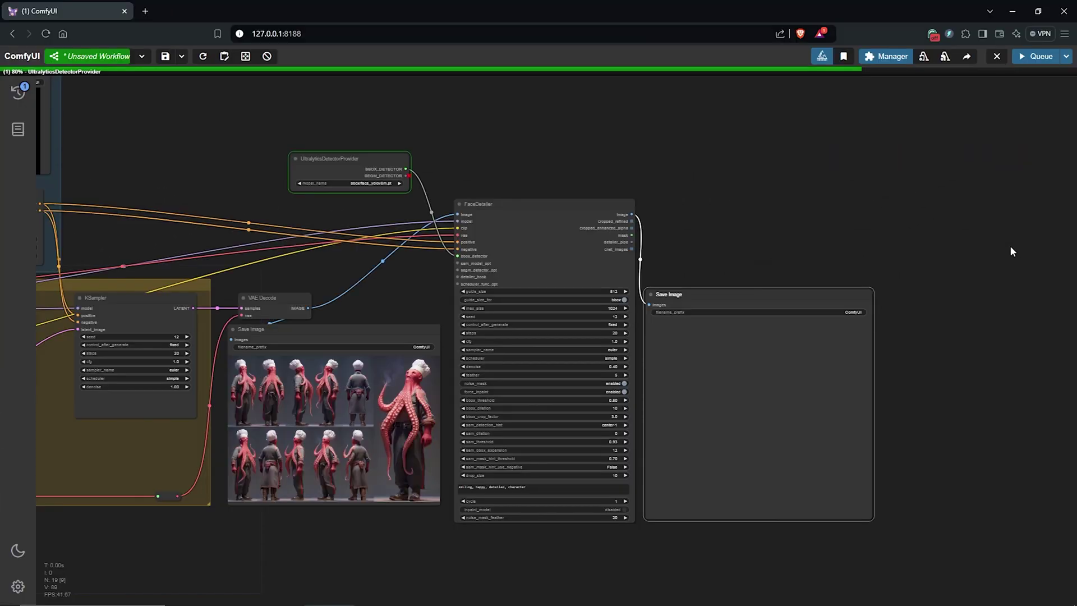
scroll(349, 355, "up", 2)
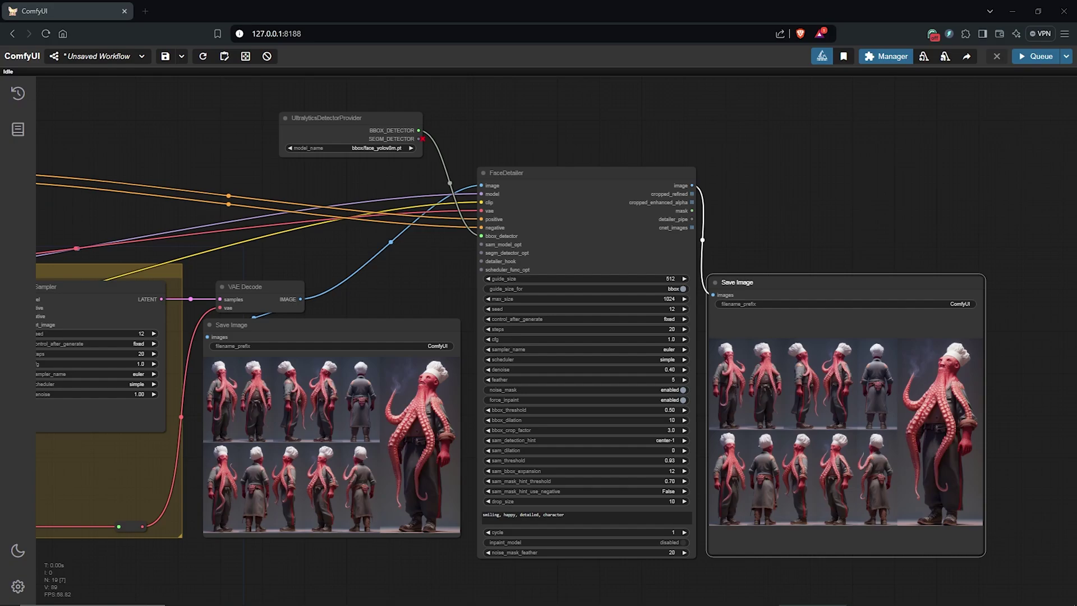
scroll(994, 400, "up", 4)
left_click_drag(105, 261, 750, 248)
scroll(934, 327, "up", 8)
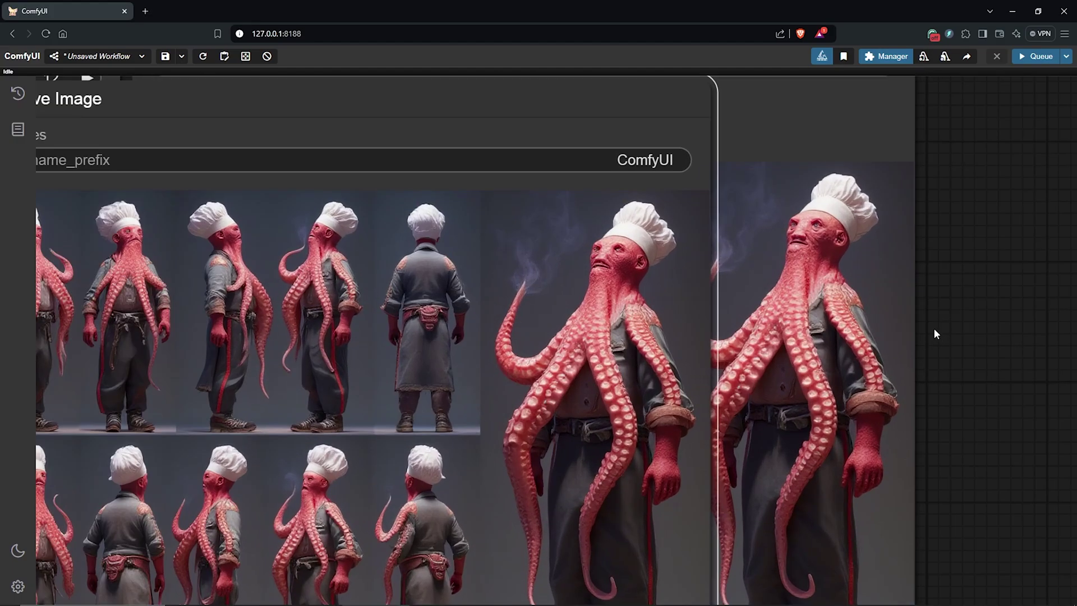
scroll(948, 336, "up", 4)
scroll(920, 346, "down", 2)
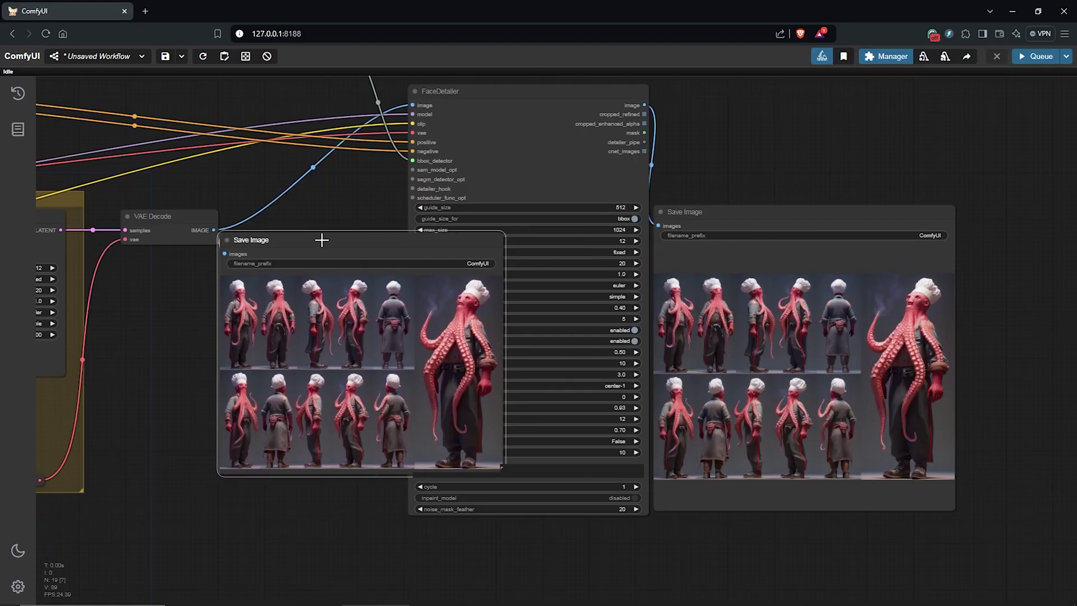
- Wrap the detector, FaceDetailer and its Save Image in a 'Face Detailer' group moved left
left_click_drag(322, 240, 208, 258)
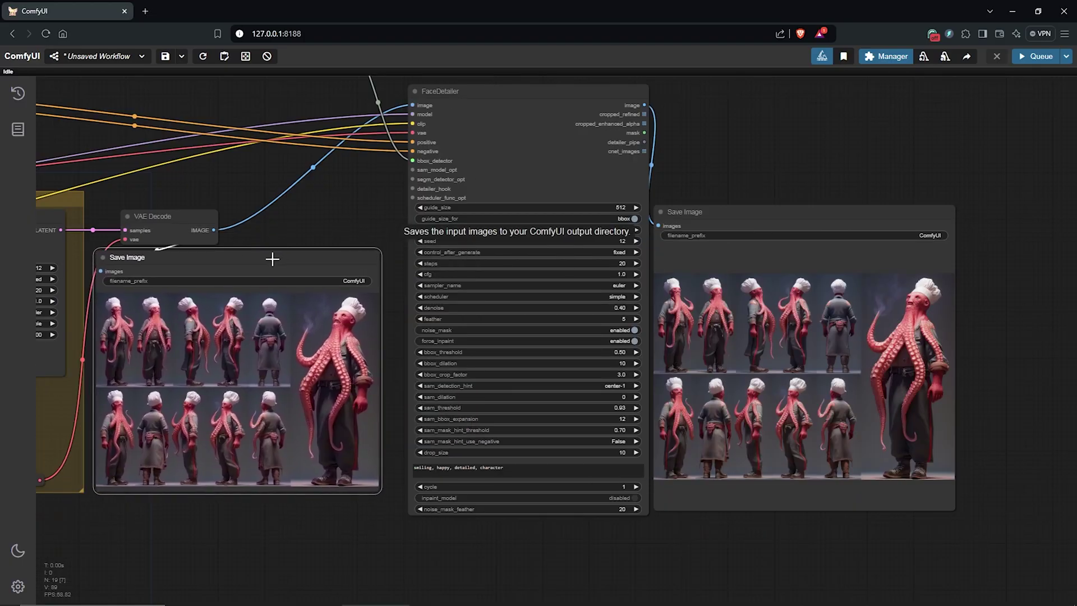
scroll(575, 292, "down", 4)
right_click(416, 89)
left_click(441, 144)
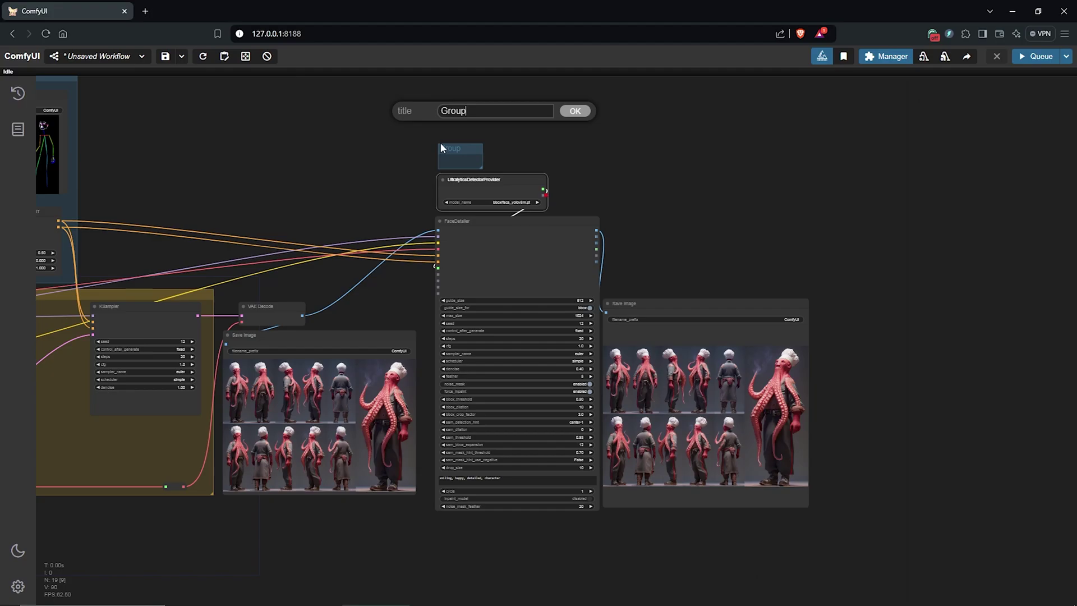
left_click_drag(468, 164, 827, 540)
double_click(472, 111)
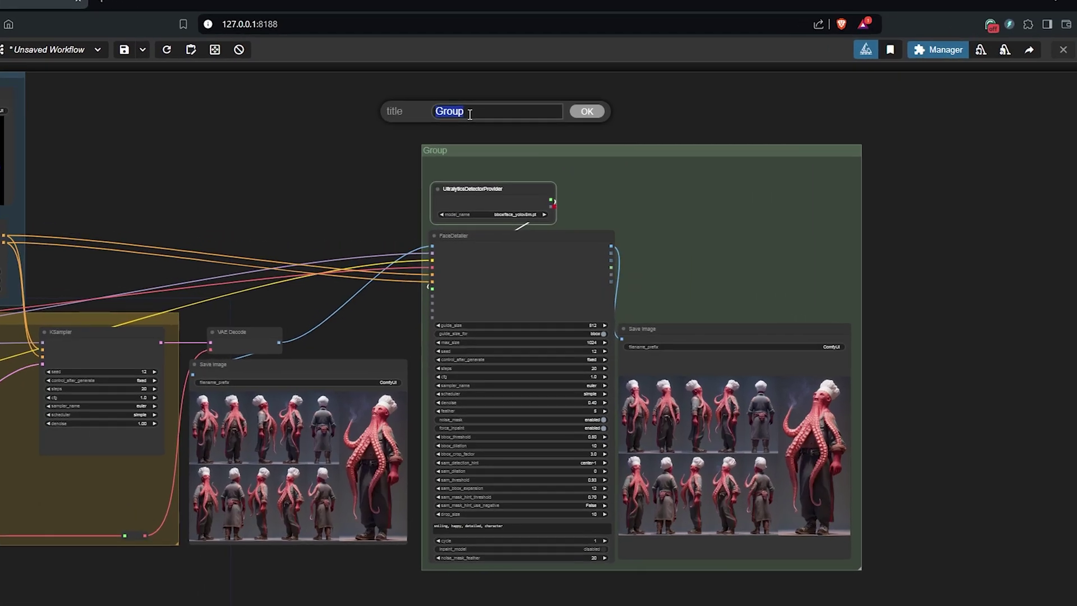
type("Face Detailer")
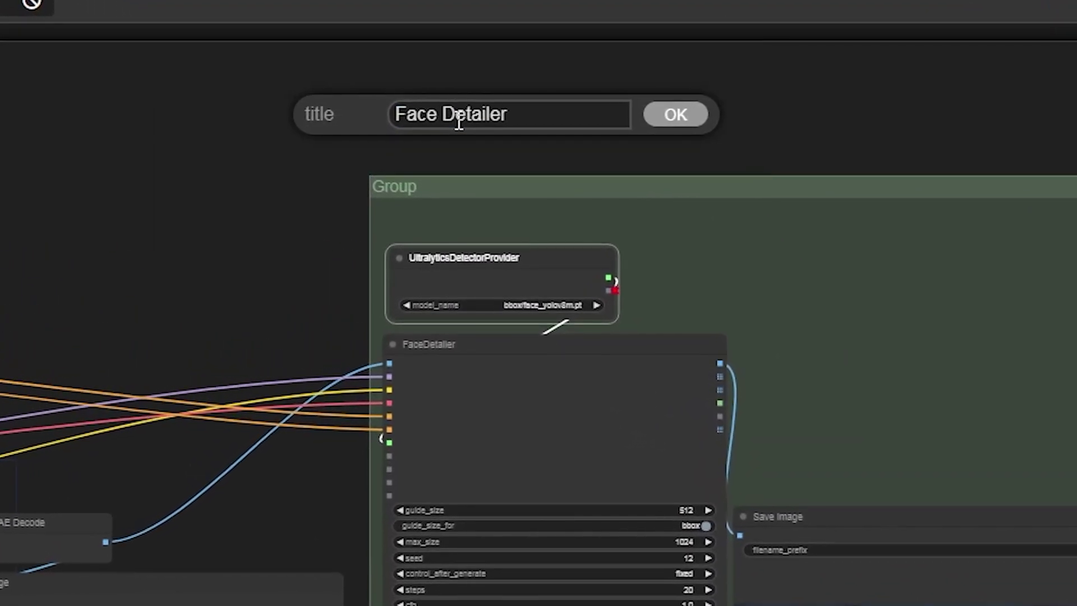
key("Return")
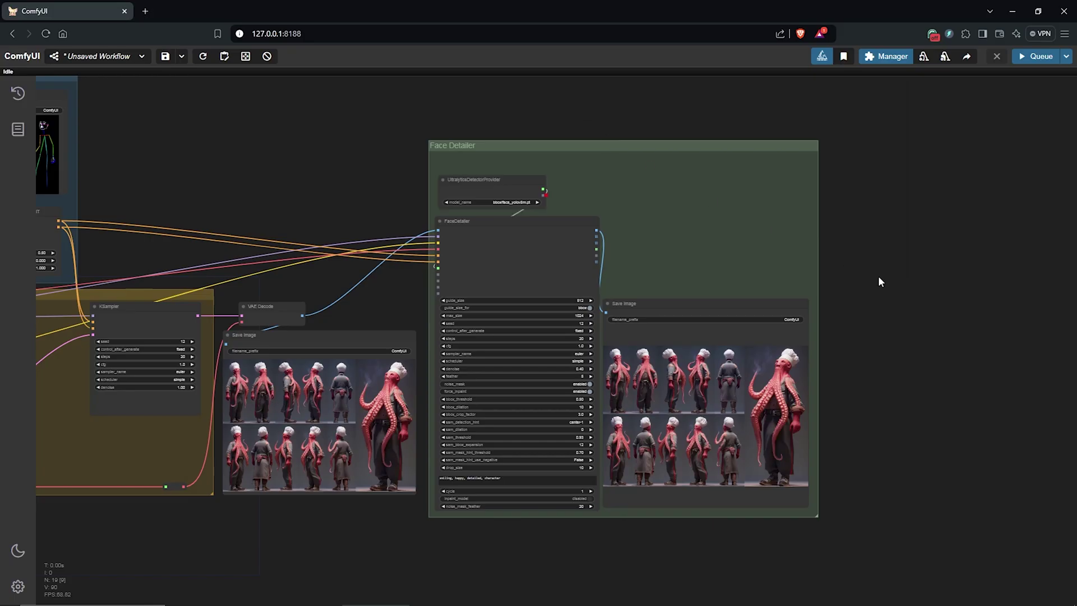
left_click_drag(879, 277, 571, 229)
- Add an Ultimate SD Upscale node via node search
double_click(572, 234)
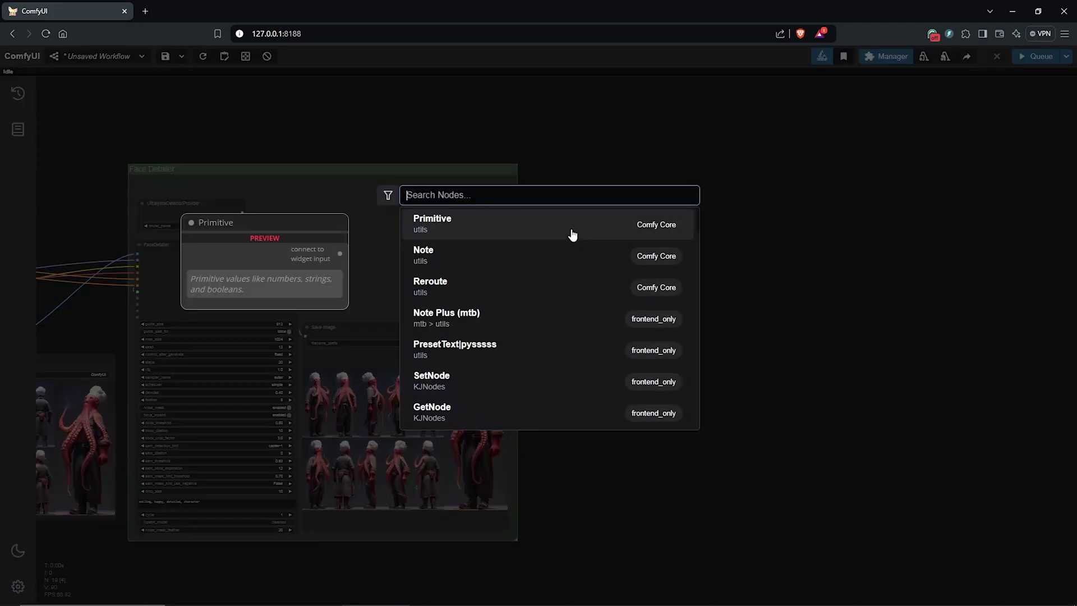
type("ultimate")
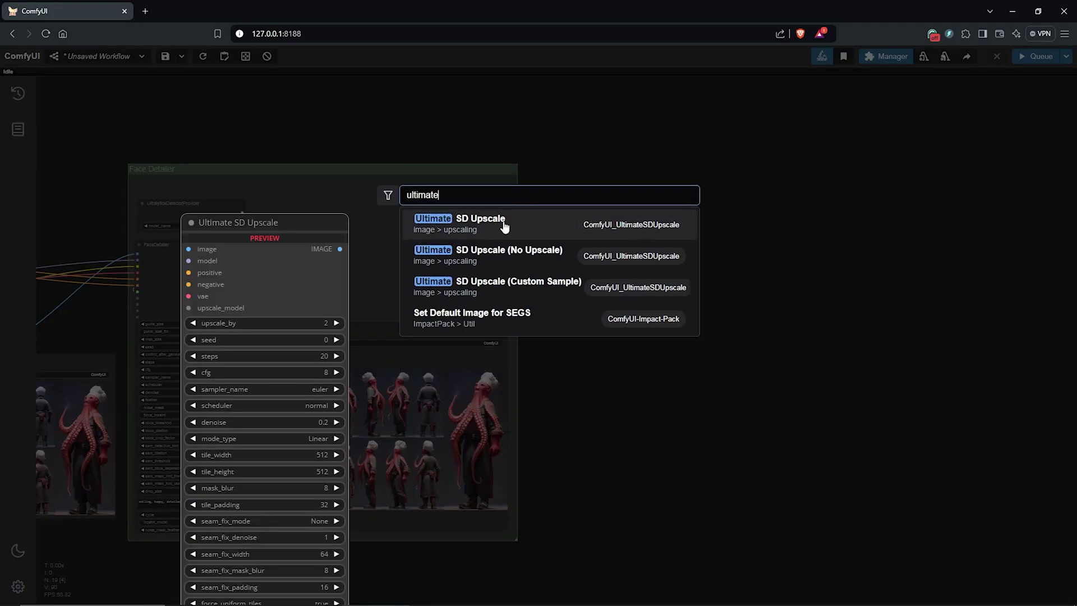
left_click(479, 226)
scroll(533, 240, "up", 6)
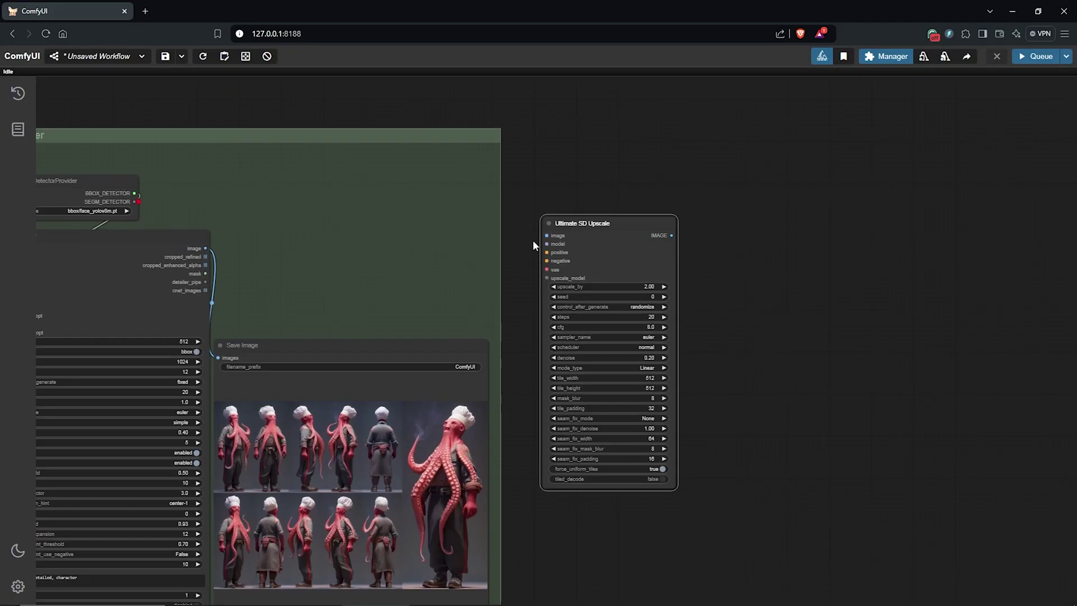
left_click_drag(488, 225, 557, 300)
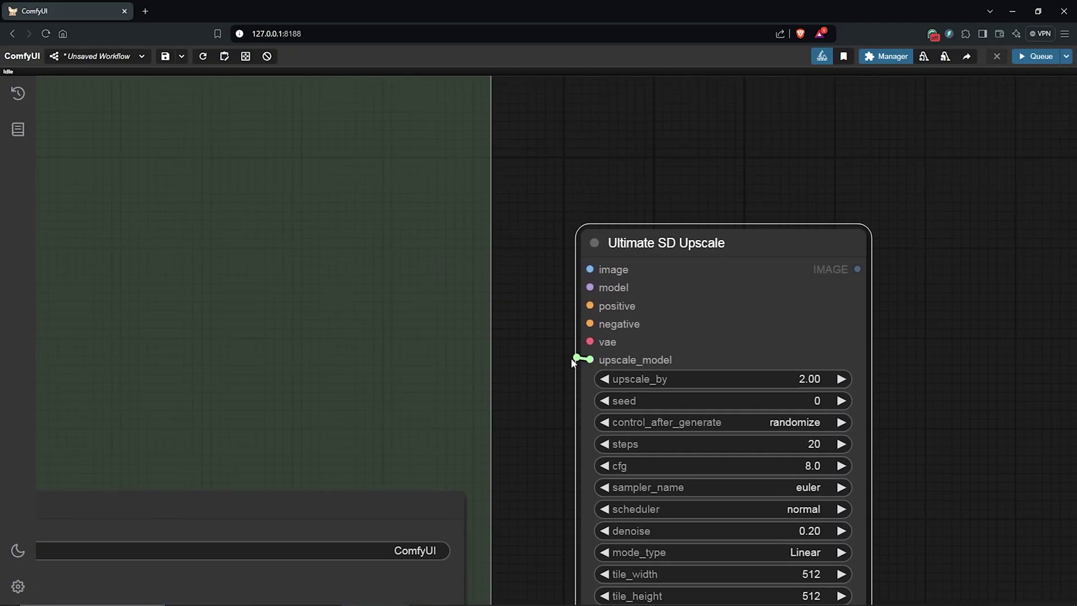
- Attach a Load Upscale Model node to upscale_model, set to 4x-UltraSharp.pth
left_click_drag(519, 354, 616, 120)
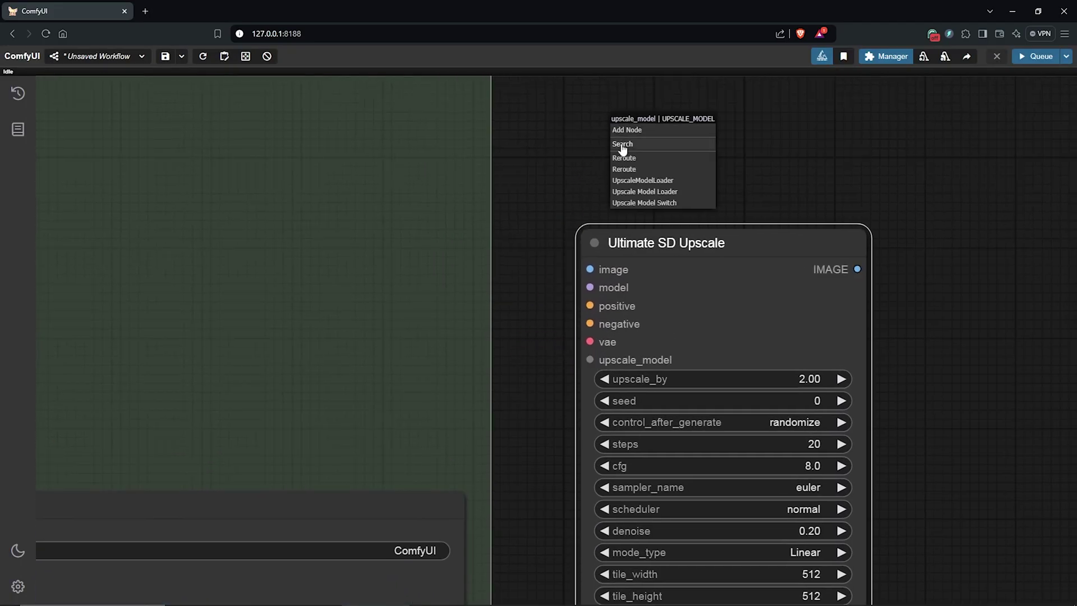
left_click(666, 180)
left_click(689, 175)
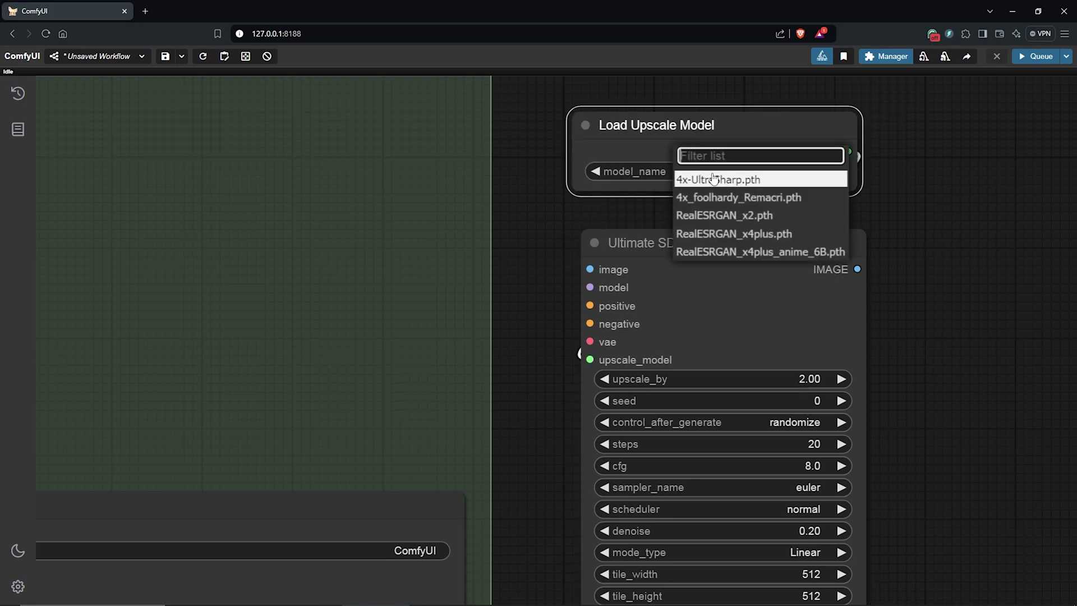
left_click(695, 181)
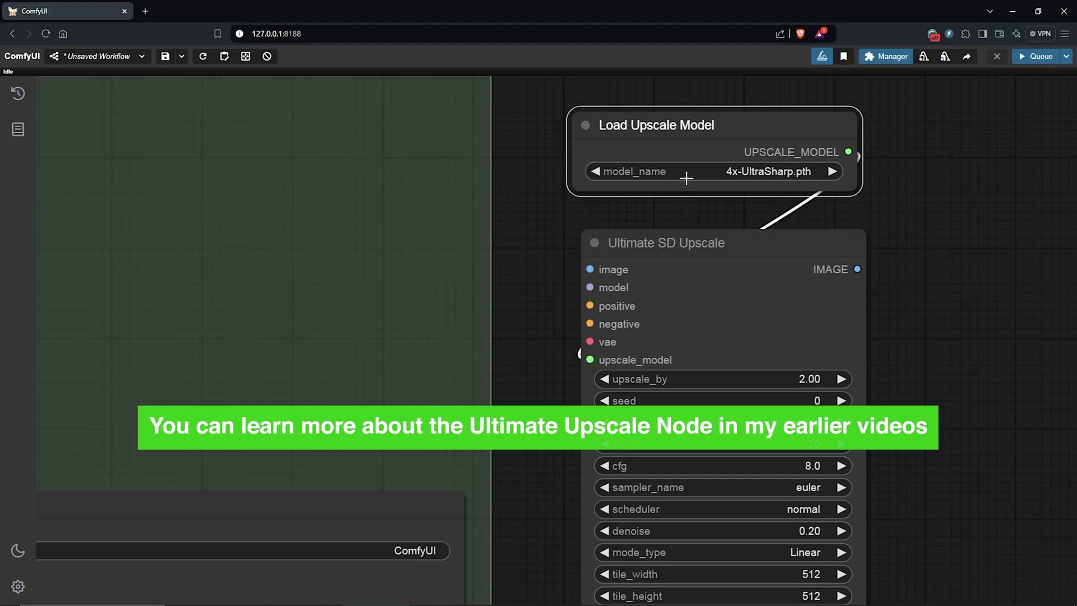
scroll(942, 341, "down", 3)
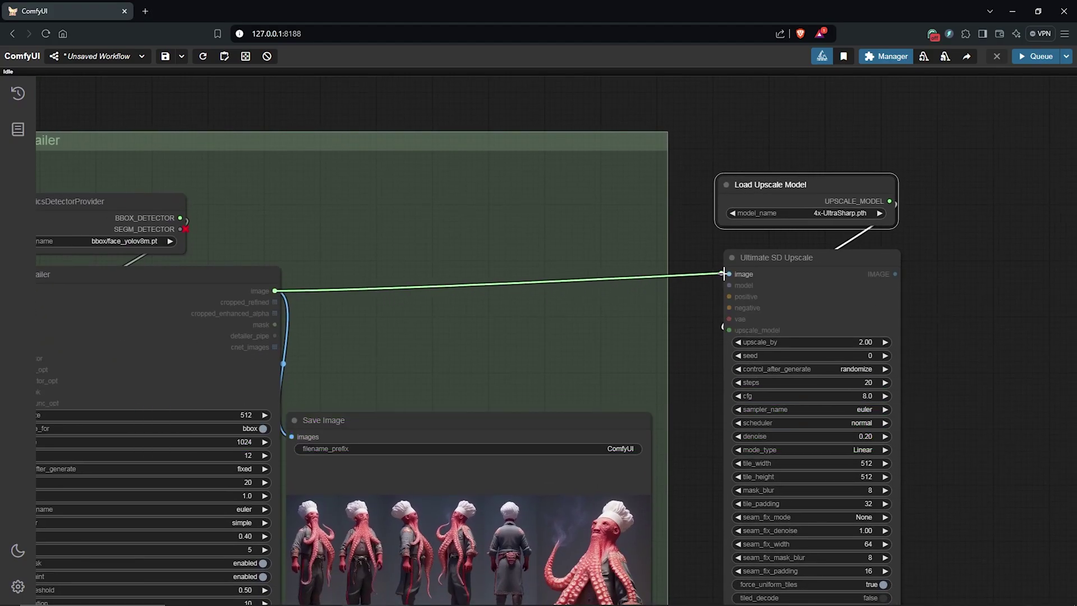
- Link FaceDetailer's image and the model into Ultimate SD Upscale
left_click_drag(724, 274, 729, 273)
scroll(656, 276, "down", 4)
left_click_drag(685, 177, 825, 181)
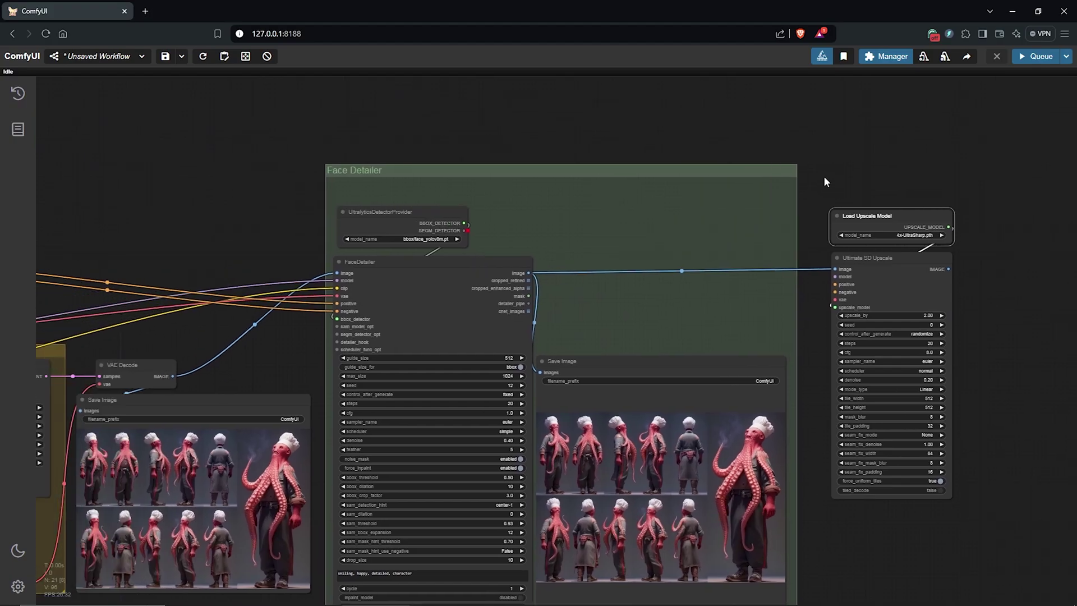
scroll(822, 344, "down", 2)
left_click_drag(307, 217, 501, 168)
scroll(499, 171, "down", 2)
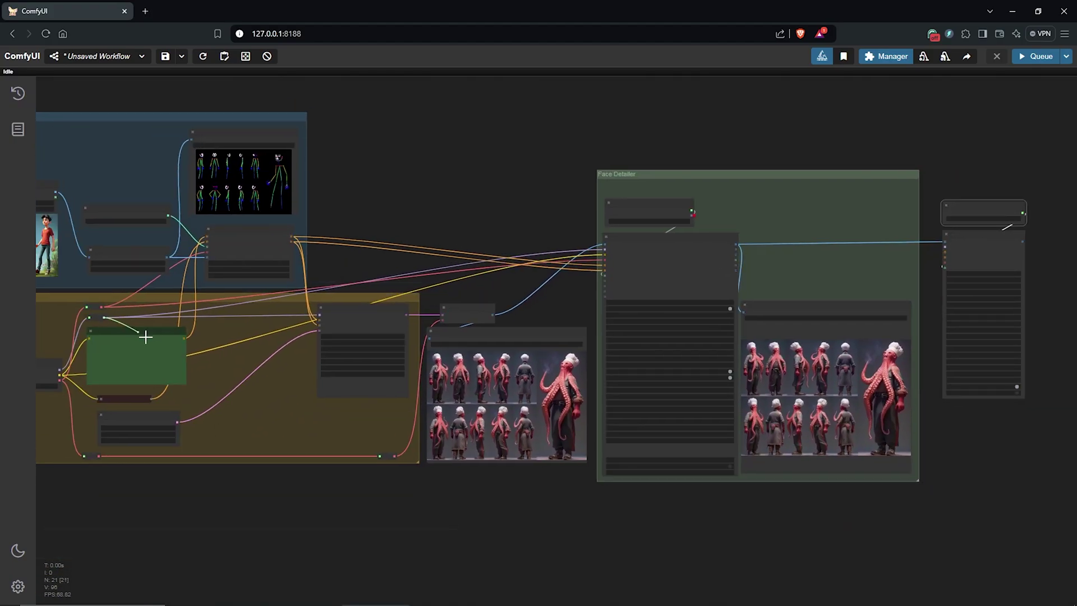
scroll(920, 259, "up", 12)
left_click_drag(920, 260, 839, 175)
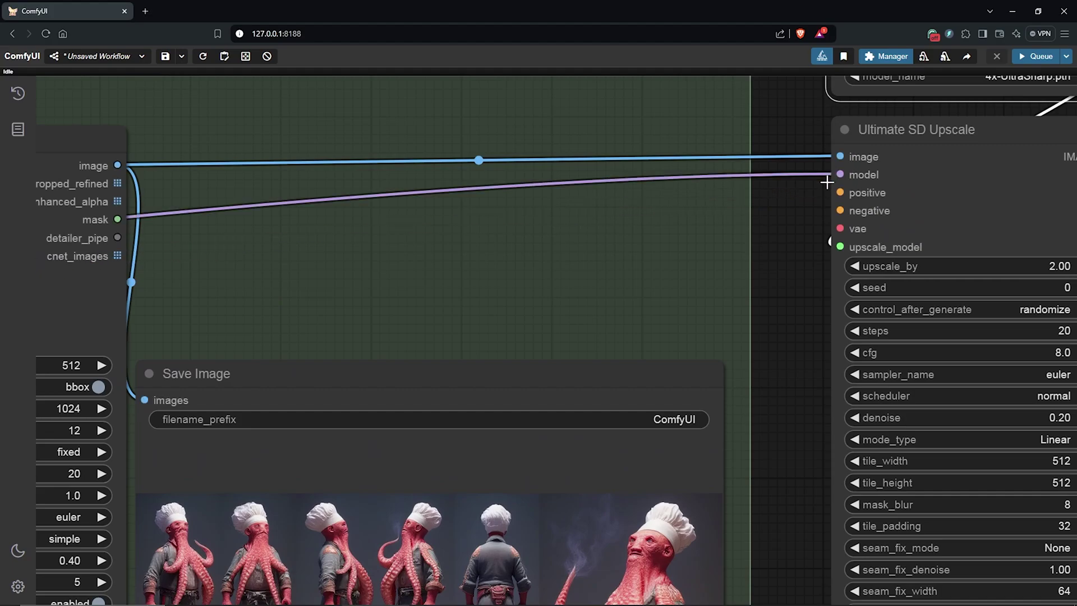
- Connect the positive prompt conditioning and the VAE to Ultimate SD Upscale
scroll(956, 343, "down", 10)
left_click_drag(353, 225, 392, 226)
left_click_drag(107, 267, 956, 300)
scroll(916, 272, "up", 10)
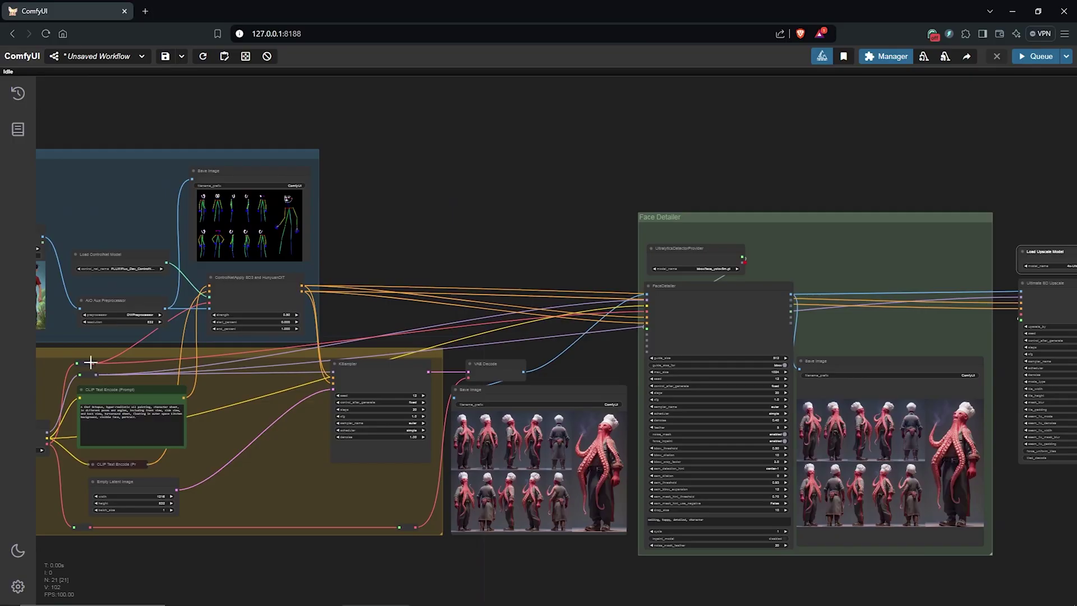
scroll(987, 306, "up", 5)
left_click_drag(183, 368, 968, 273)
scroll(688, 271, "down", 3)
scroll(770, 349, "up", 5)
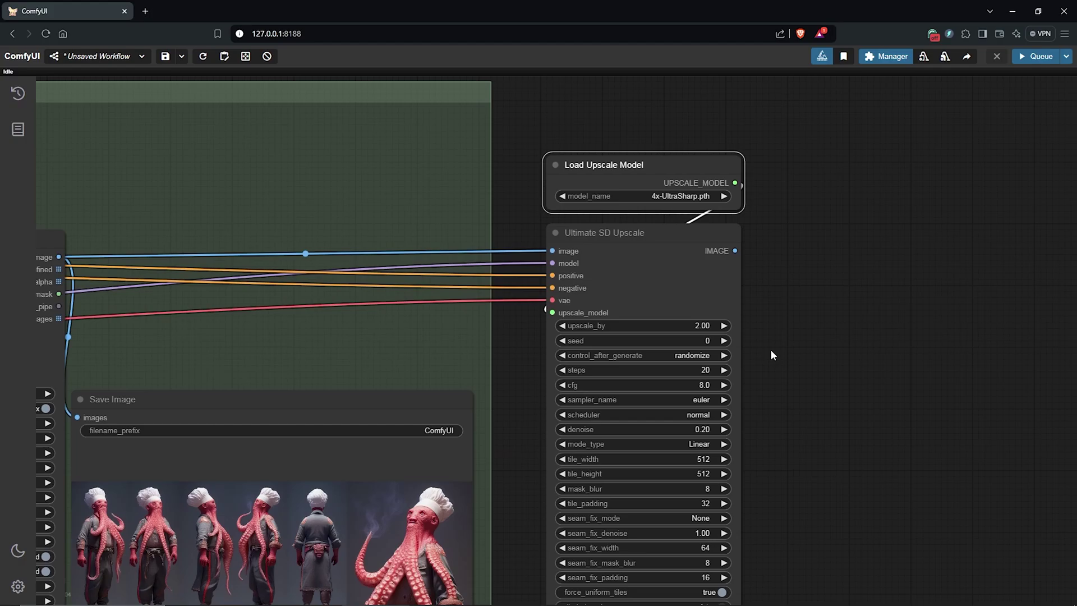
- Set the upscaler's seed to 12 fixed and its scheduler to simple
left_click_drag(747, 299, 745, 284)
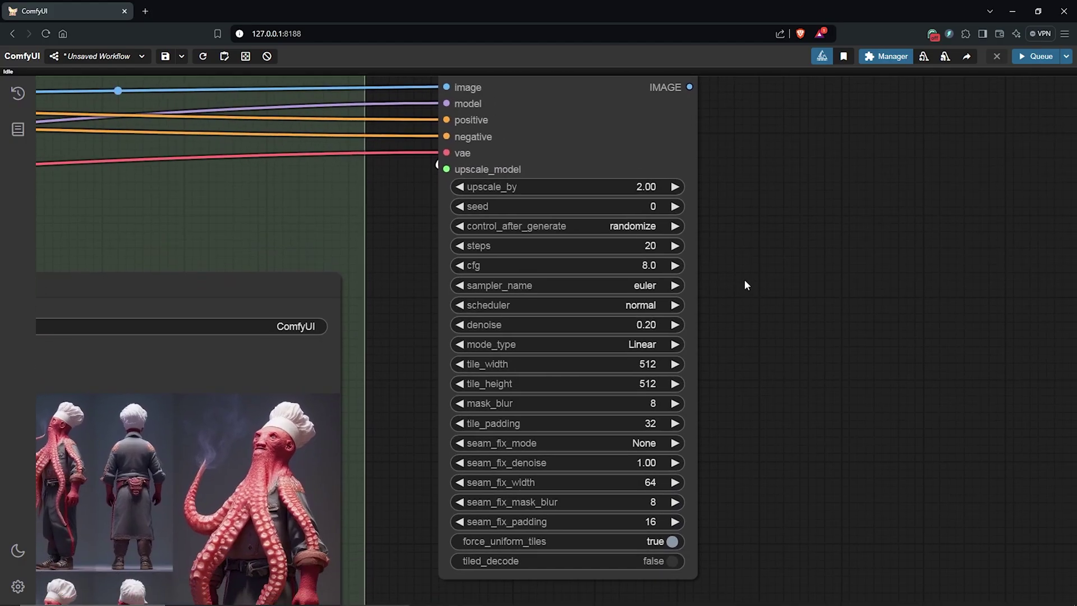
left_click(657, 208)
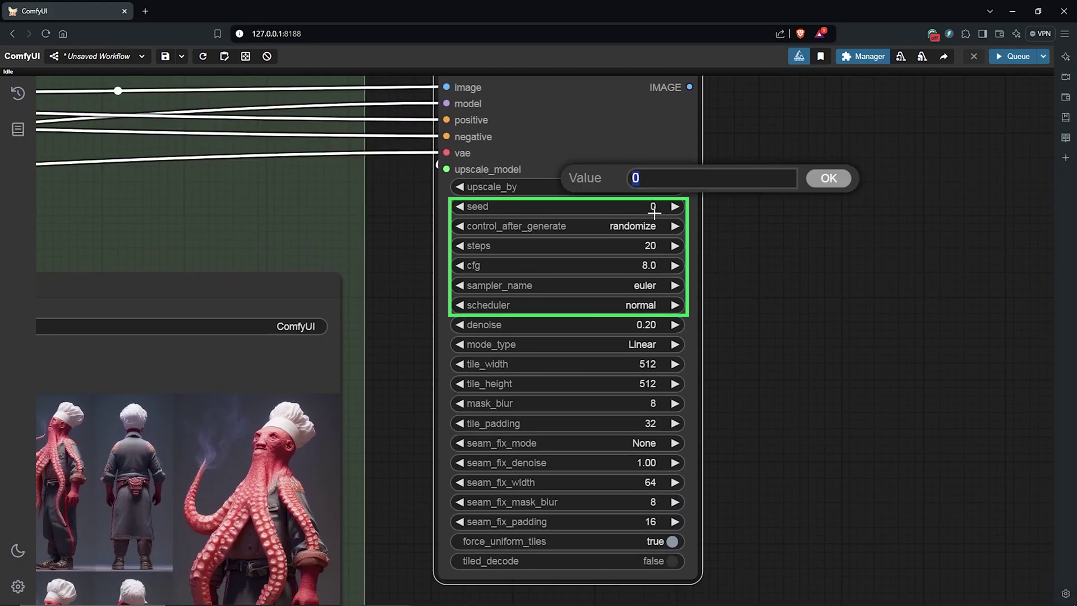
key("Return")
left_click(648, 224)
left_click(648, 221)
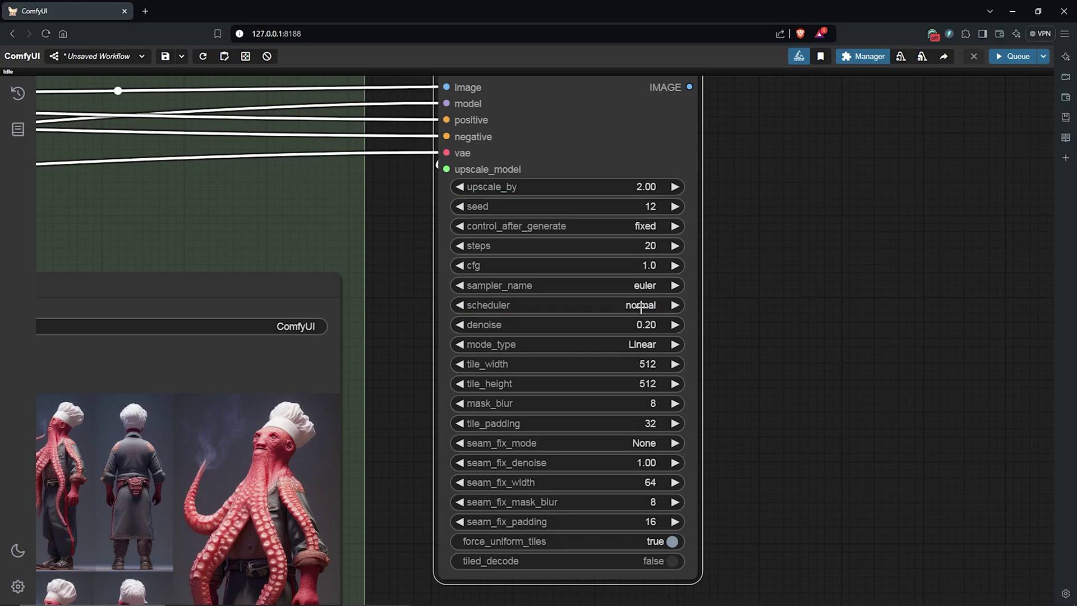
left_click(646, 305)
left_click(645, 377)
- Set tiles to 1216×832, seam_fix_denoise to 0.20 and upscale_by to 4
left_click(647, 365)
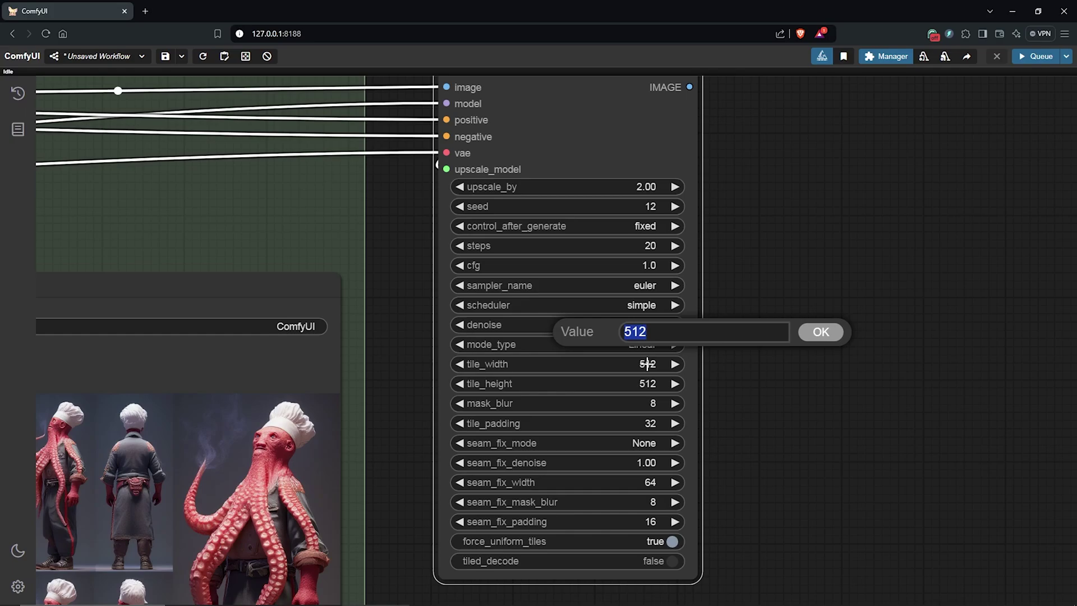
left_click(821, 332)
scroll(665, 288, "up", 2)
left_click(666, 287)
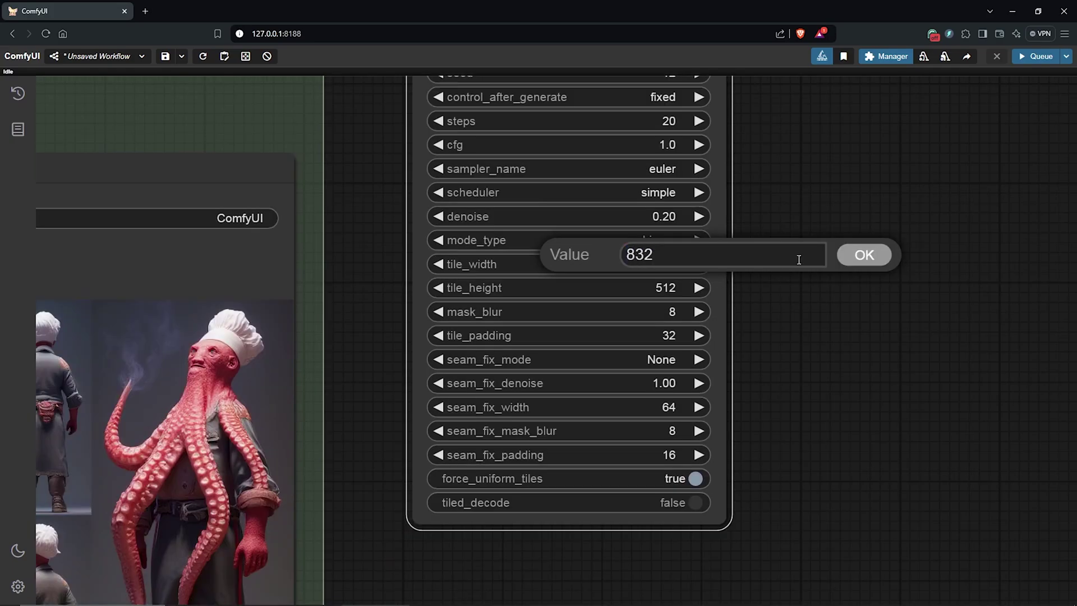
left_click(871, 256)
left_click(663, 383)
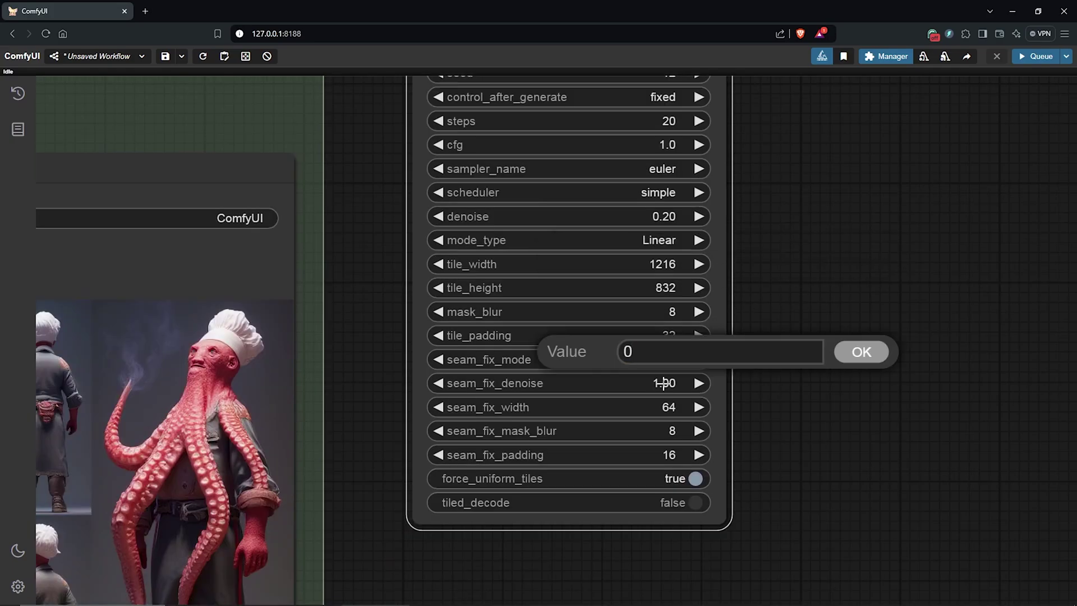
key("Return")
scroll(729, 393, "down", 1)
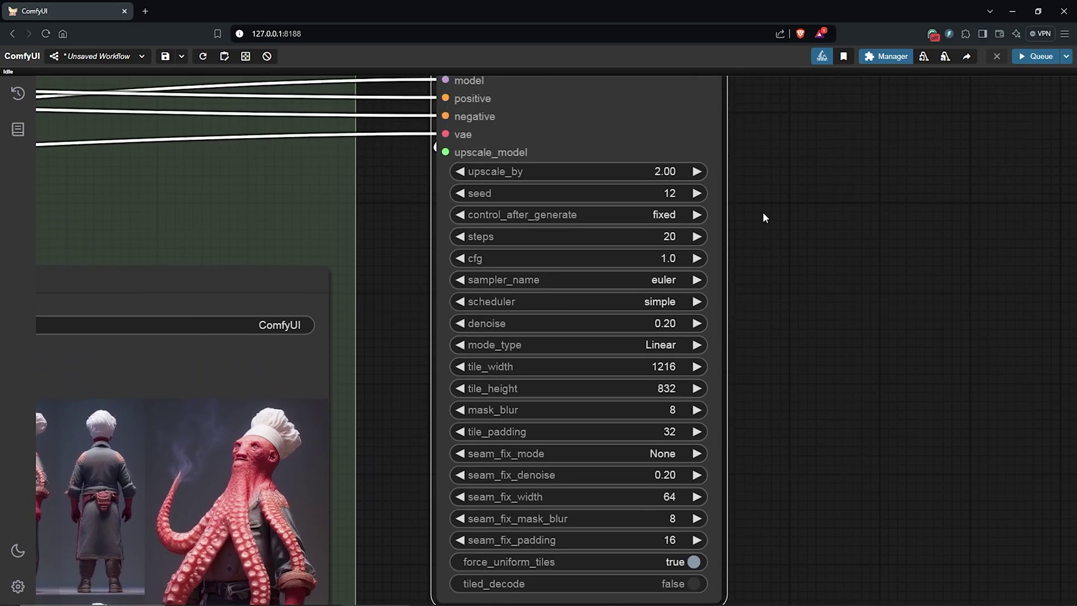
left_click(662, 172)
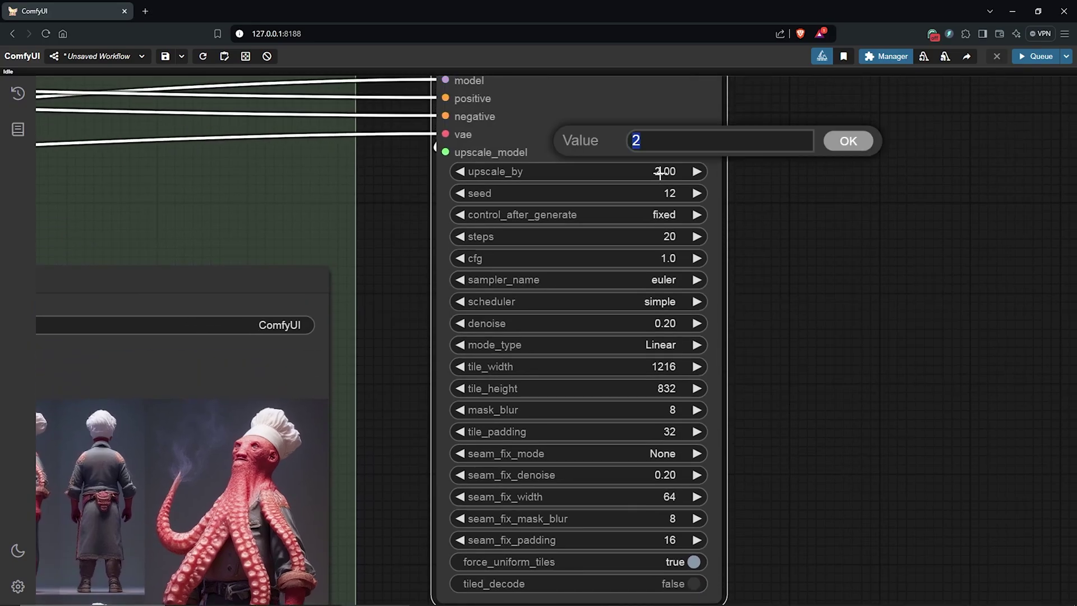
left_click(843, 144)
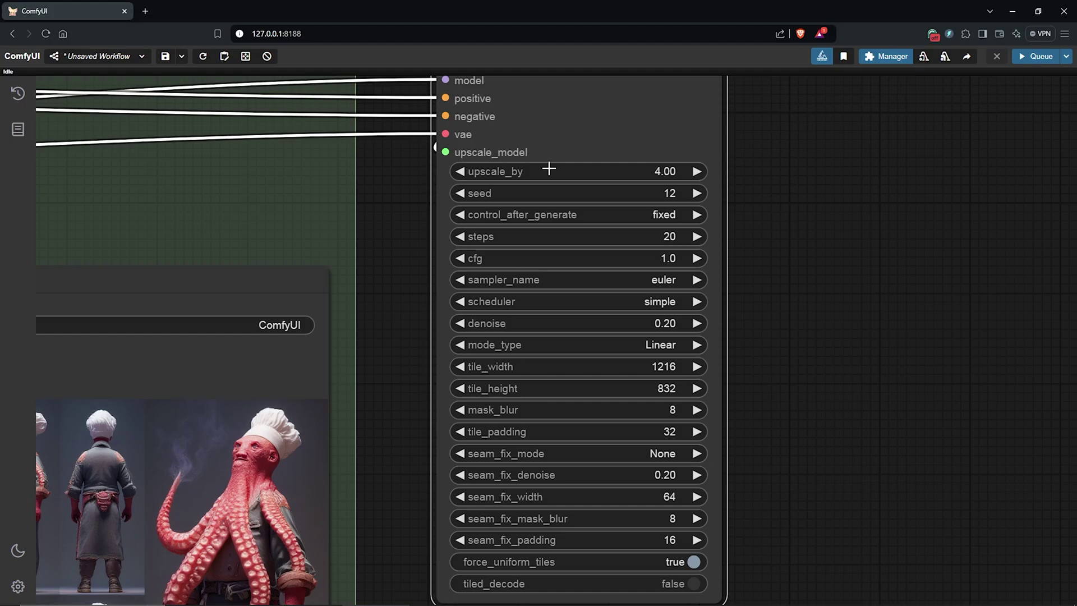
scroll(741, 190, "down", 5)
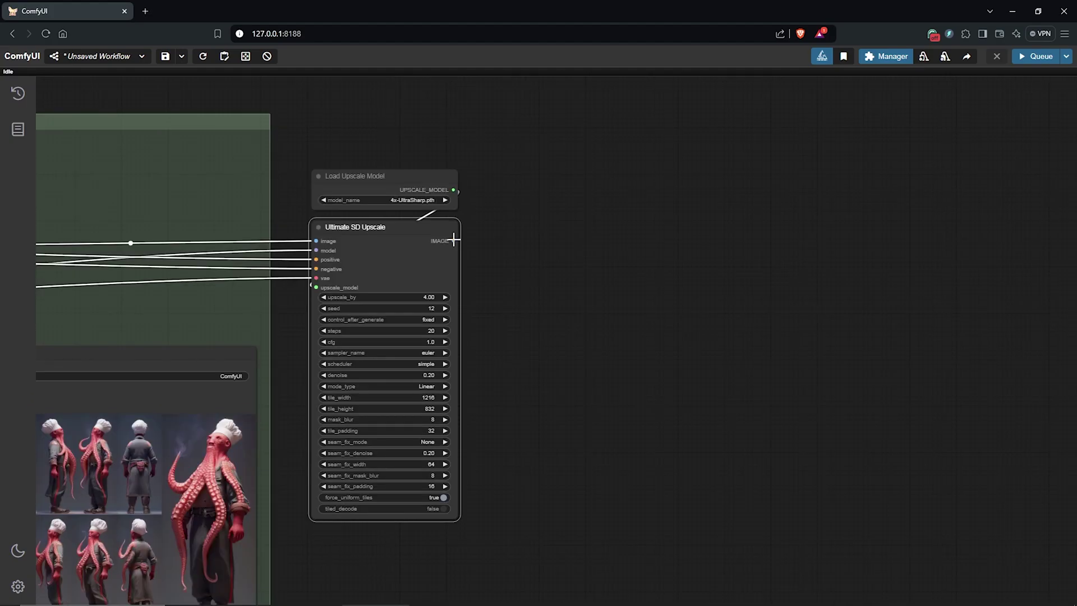
- Add and enlarge a Save Image node for the upscaled output
left_click_drag(558, 243, 559, 241)
left_click(573, 315)
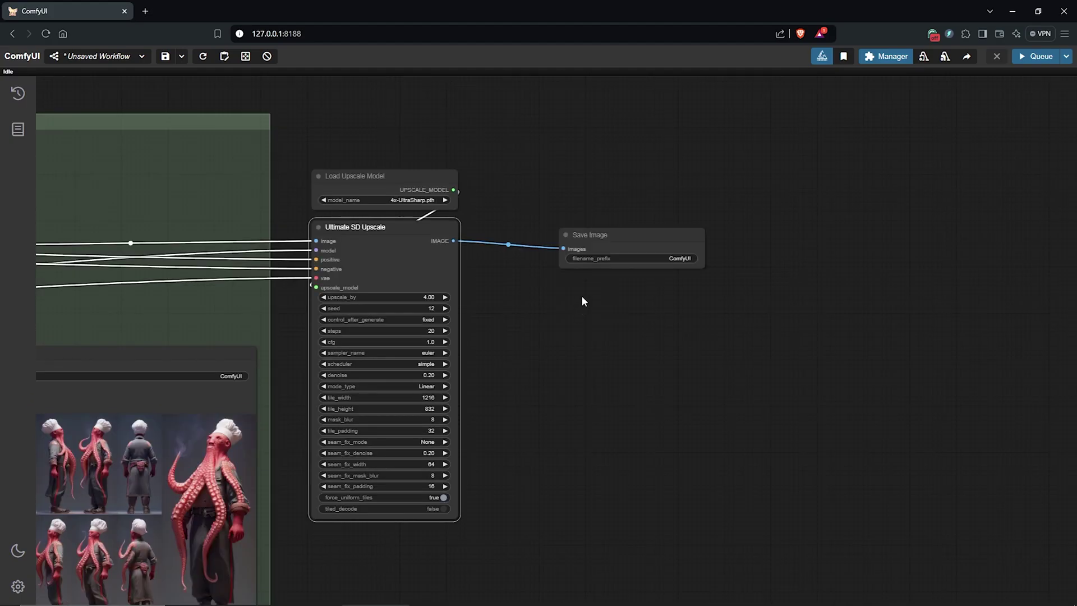
left_click_drag(697, 260, 750, 491)
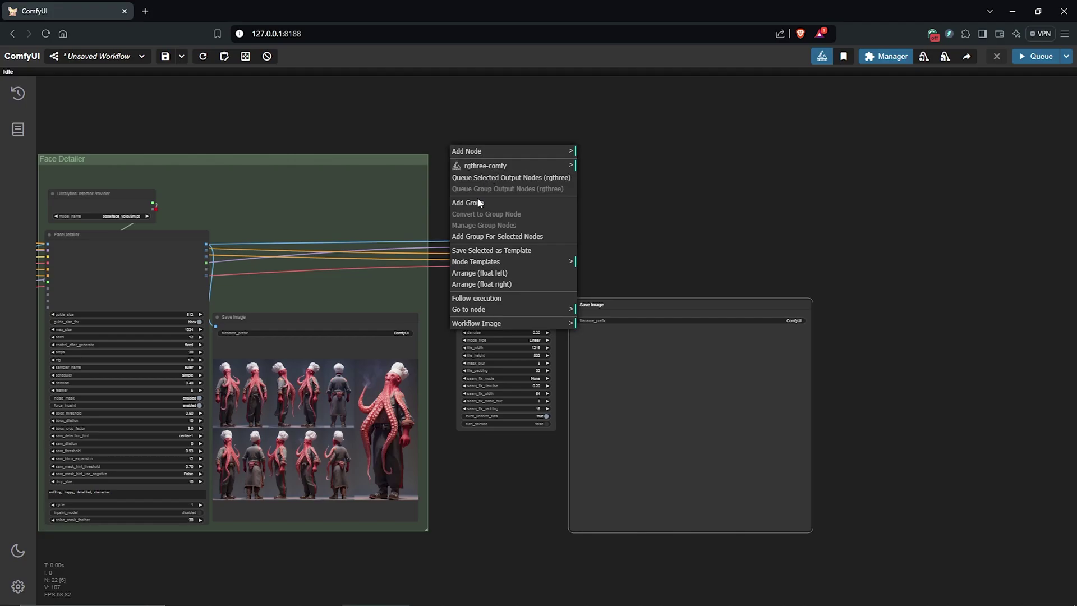
- Group the upscale nodes together and queue the whole workflow
left_click(468, 202)
left_click_drag(561, 238, 821, 537)
left_click_drag(561, 129, 707, 133)
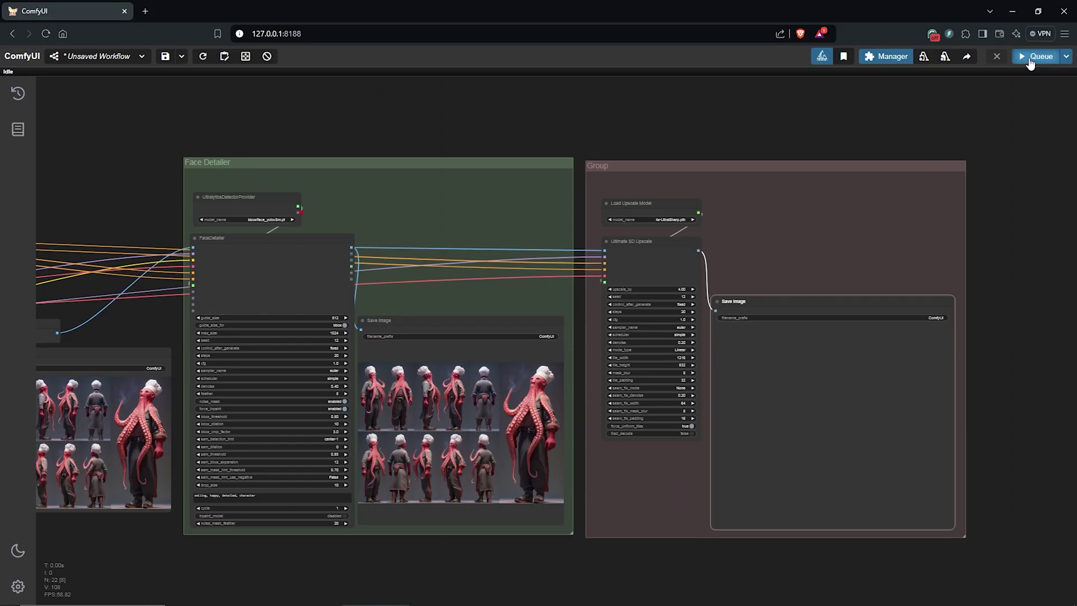
left_click(1036, 57)
scroll(931, 289, "up", 2)
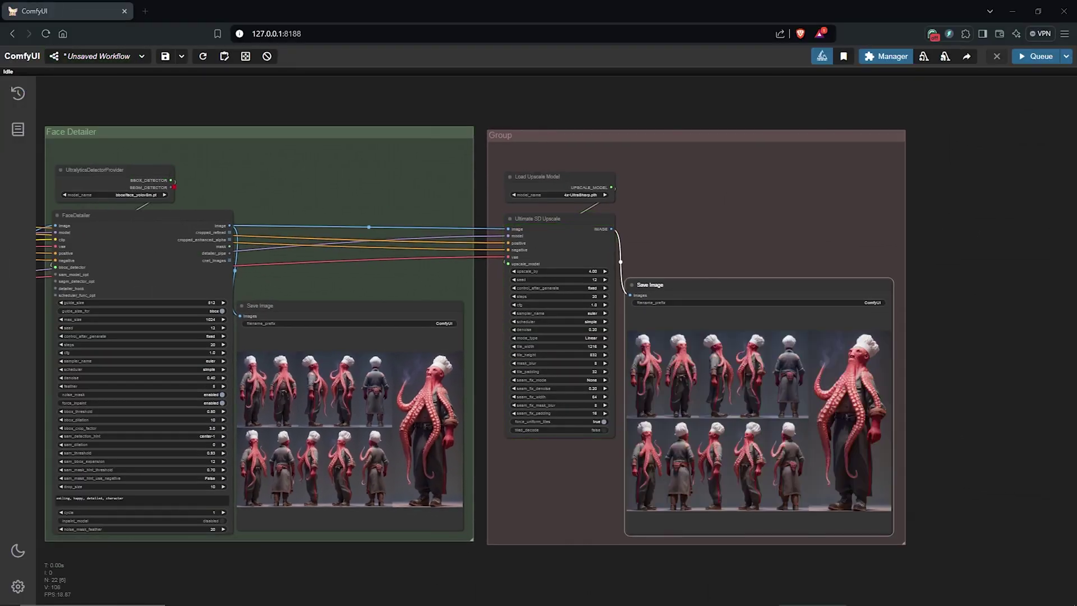
- Place the face-detailed preview beside the upscaled octopus chef sheet and zoom in to compare them
left_click_drag(735, 285, 736, 276)
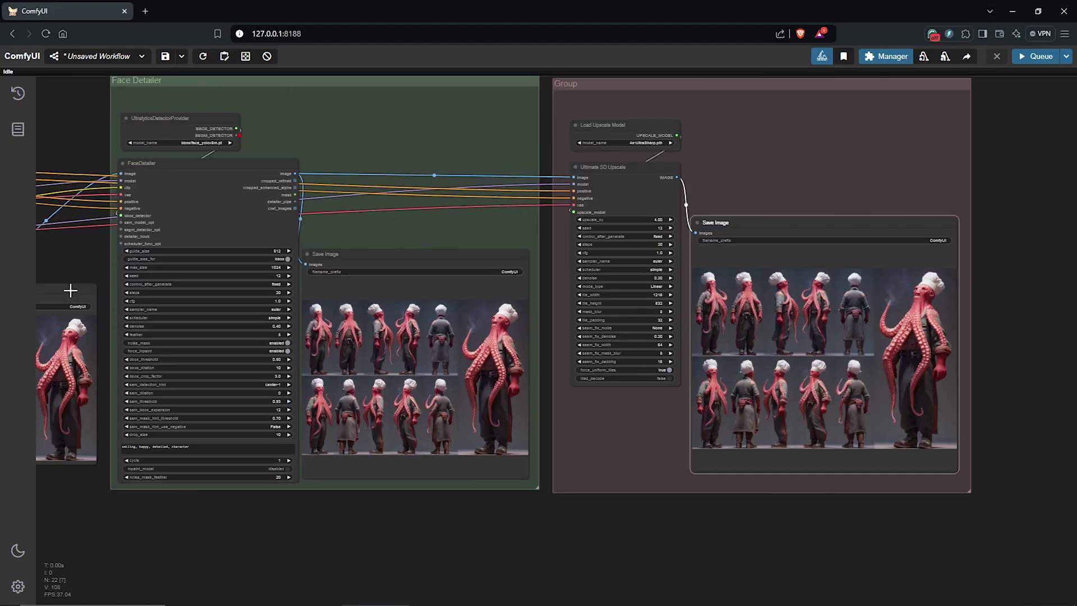
left_click_drag(75, 288, 474, 98)
scroll(846, 267, "up", 5)
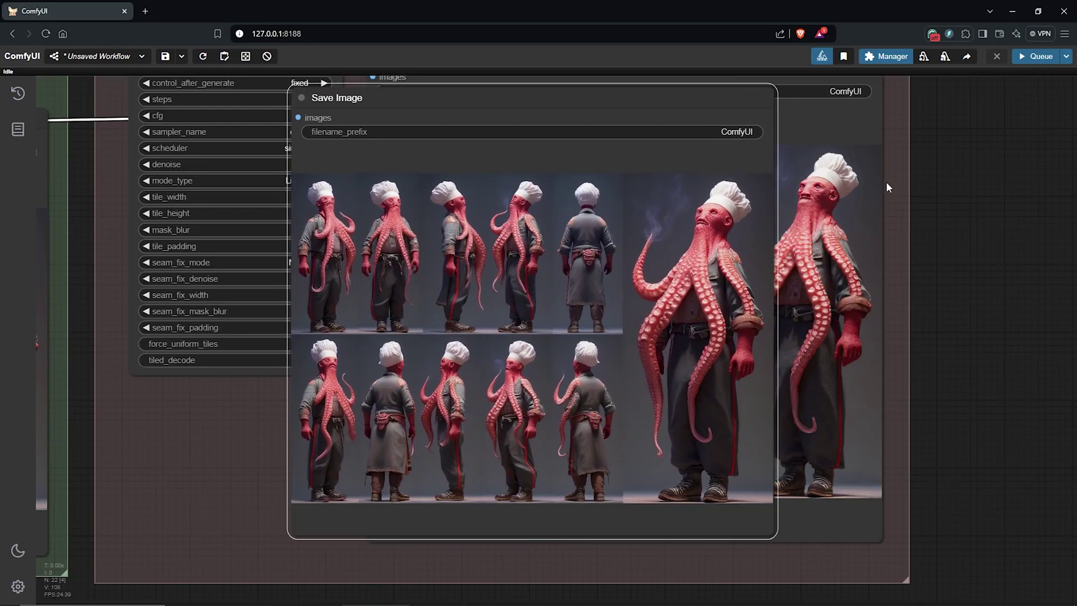
scroll(884, 185, "up", 5)
scroll(971, 179, "up", 5)
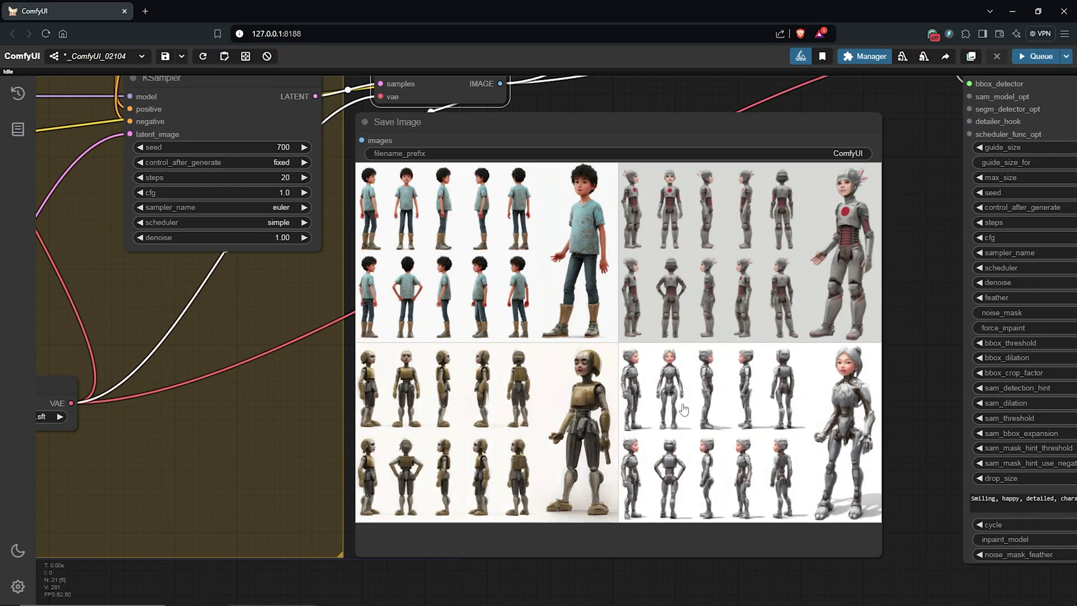
- Enlarge one character sheet from the output image thumbnails
left_click(684, 410)
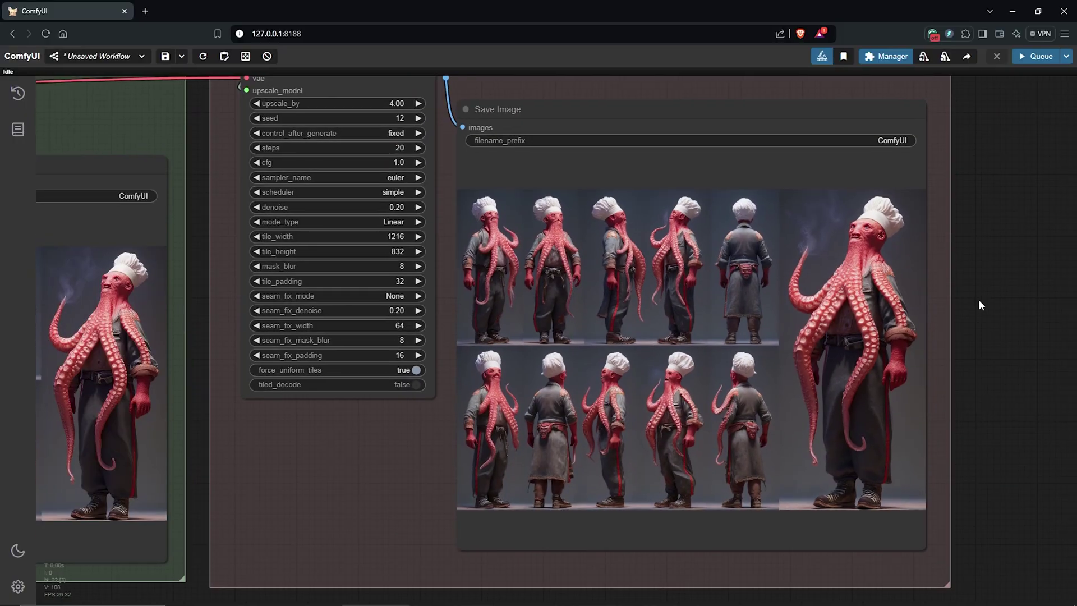
- Zoom out to frame the full workflow, nudging the first Save Image node up slightly
scroll(978, 298, "down", 5)
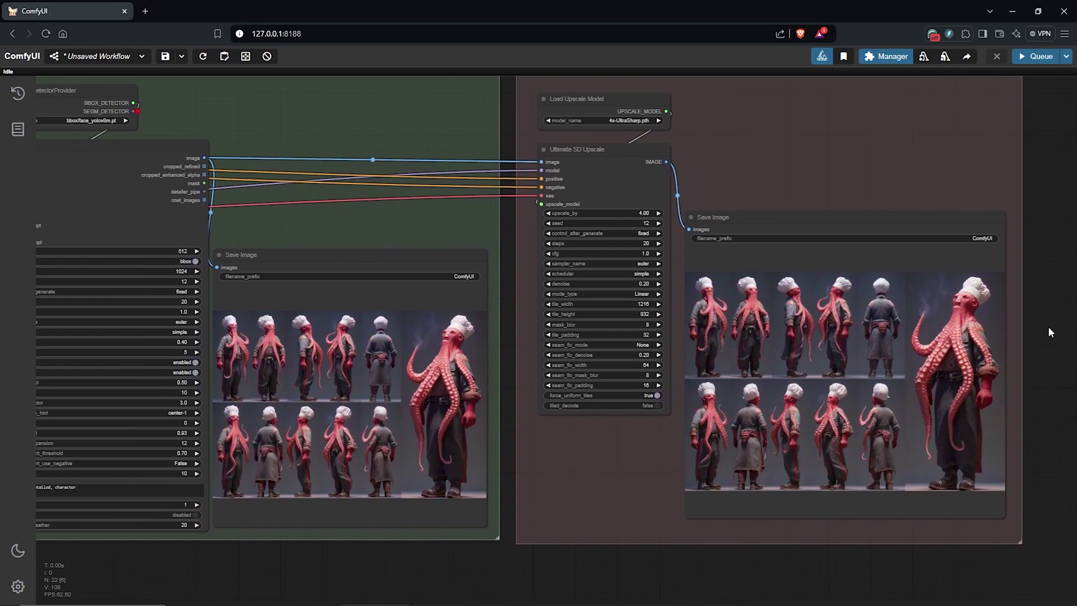
scroll(1048, 326, "down", 5)
left_click_drag(1035, 382, 1018, 334)
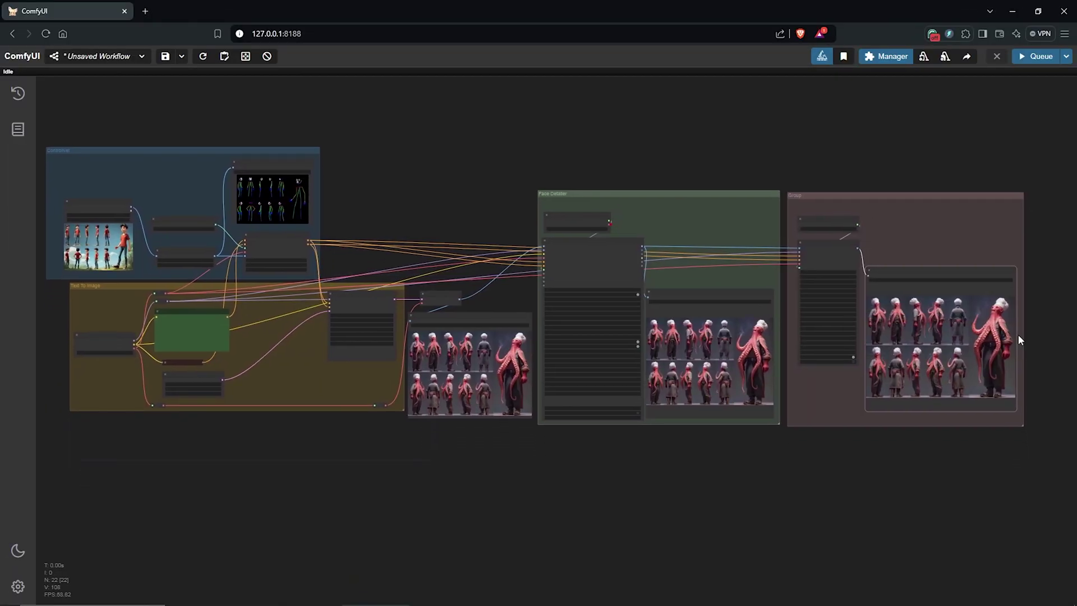
left_click_drag(509, 316, 511, 310)
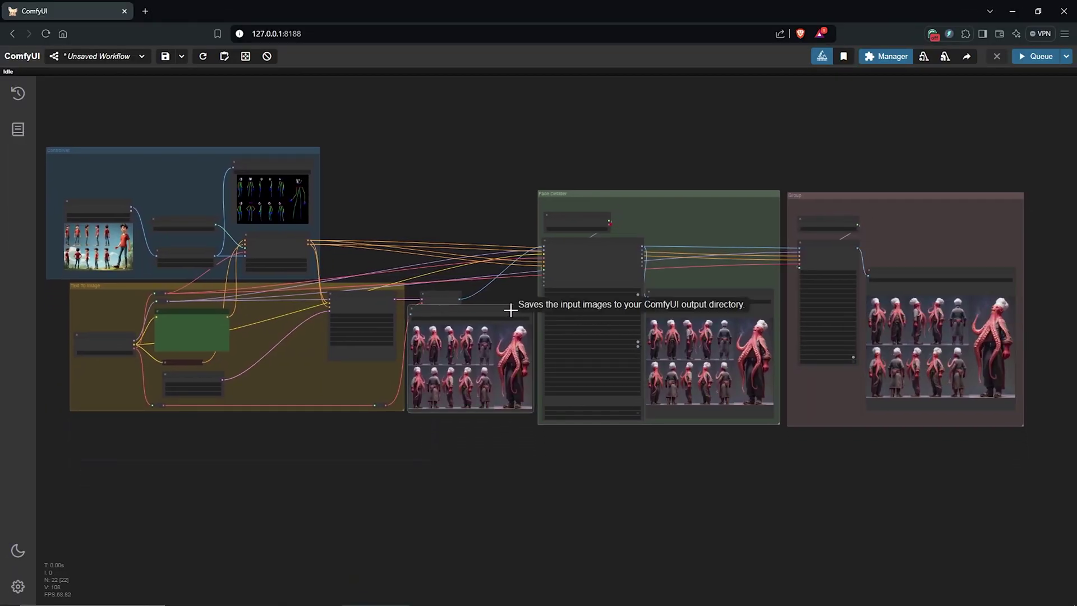